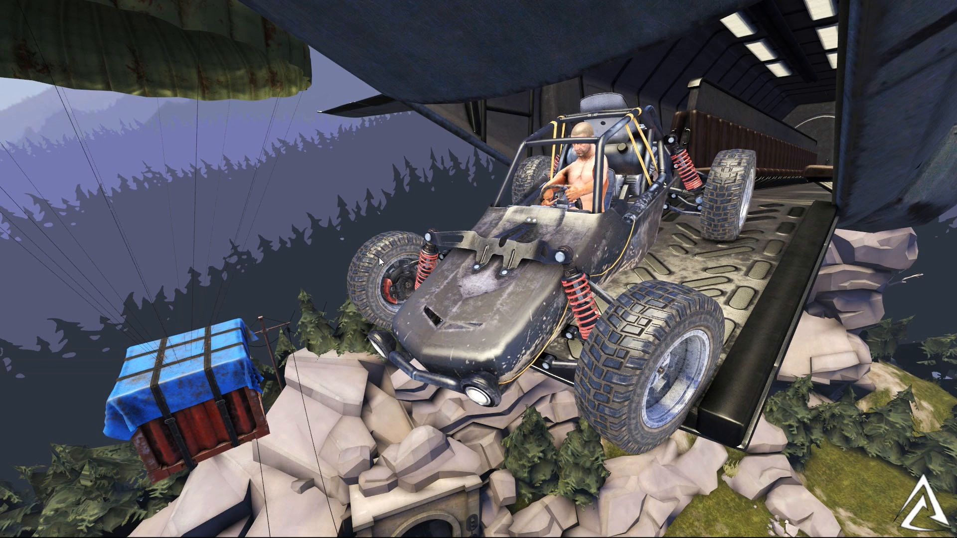
Step: Launch Source Filmmaker
{"action": "mouse_move", "coordinate": [157, 533]}
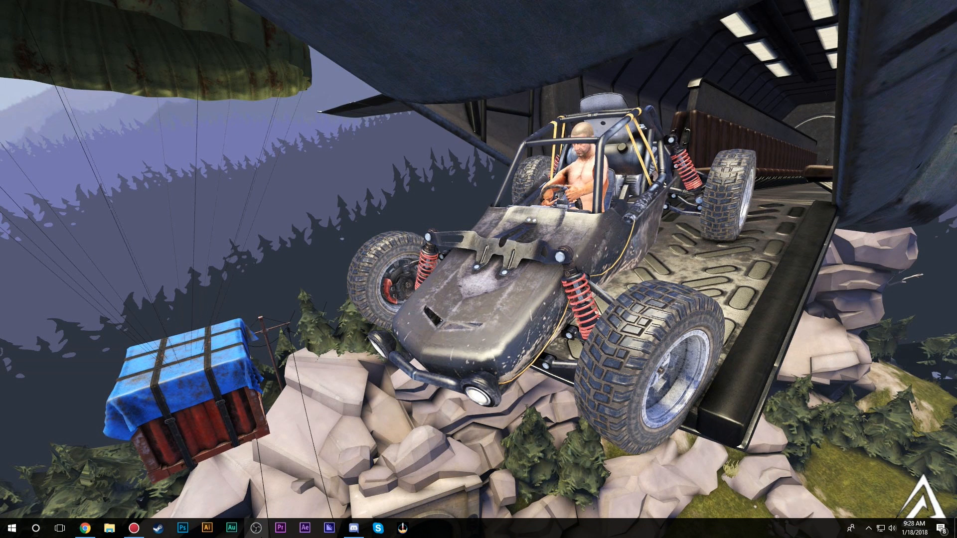
{"action": "right_click", "coordinate": [160, 533]}
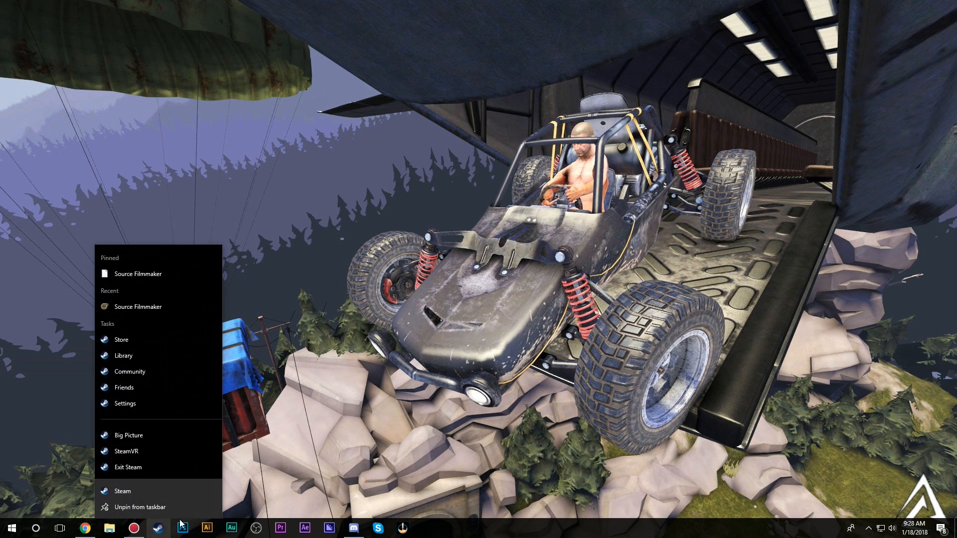
{"action": "left_click", "coordinate": [151, 270]}
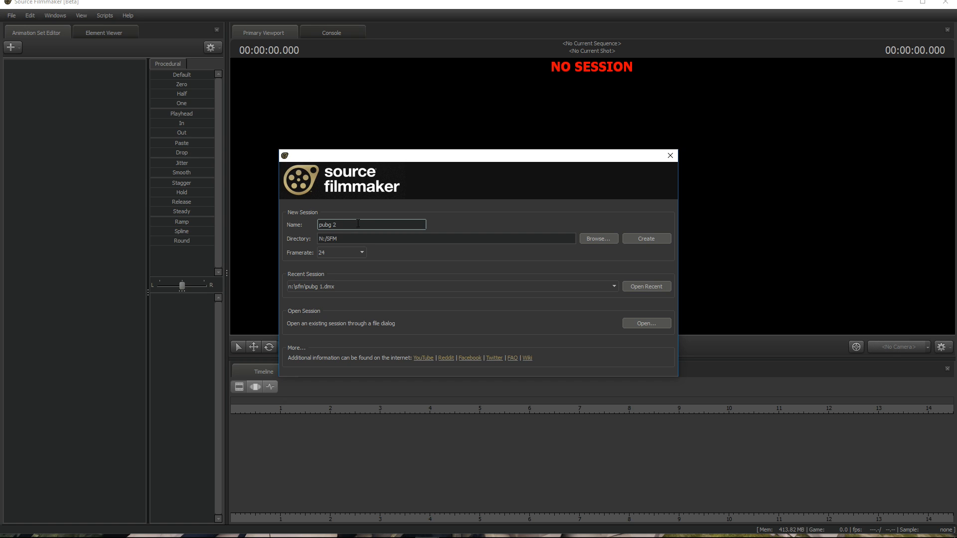
Step: Create a new session named pubg 2 in N:/SFM with a framerate of 24
{"action": "key", "text": "BackSpace"}
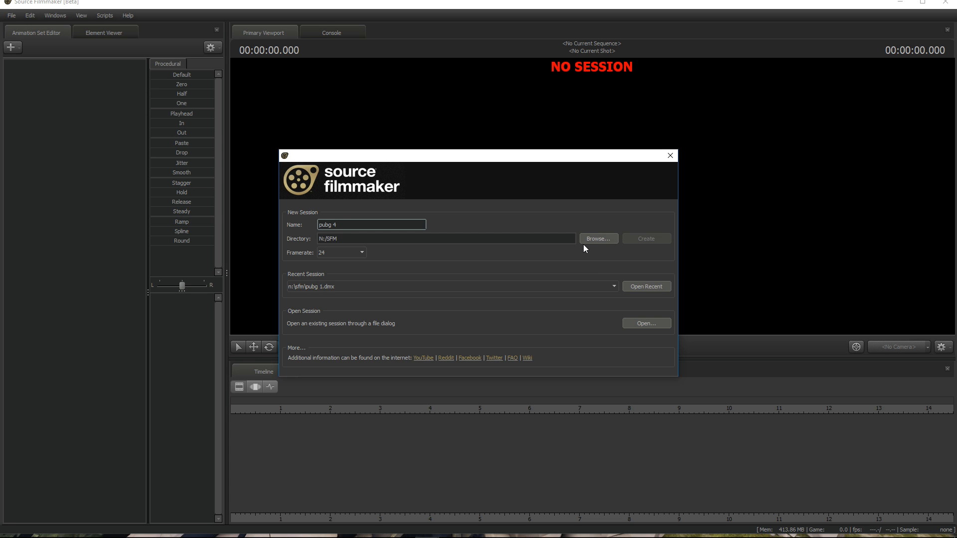
{"action": "left_click", "coordinate": [671, 155]}
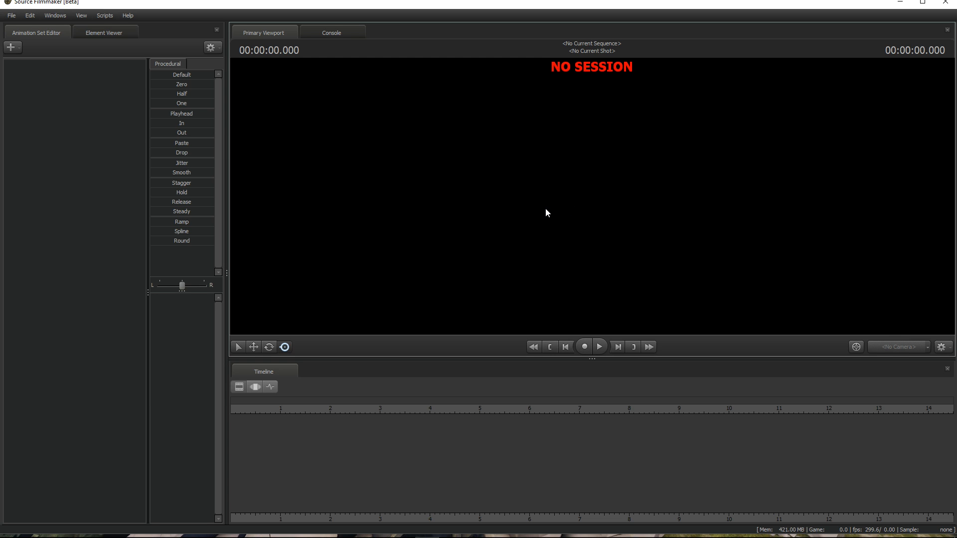
{"action": "left_click", "coordinate": [11, 16]}
{"action": "left_click", "coordinate": [51, 29]}
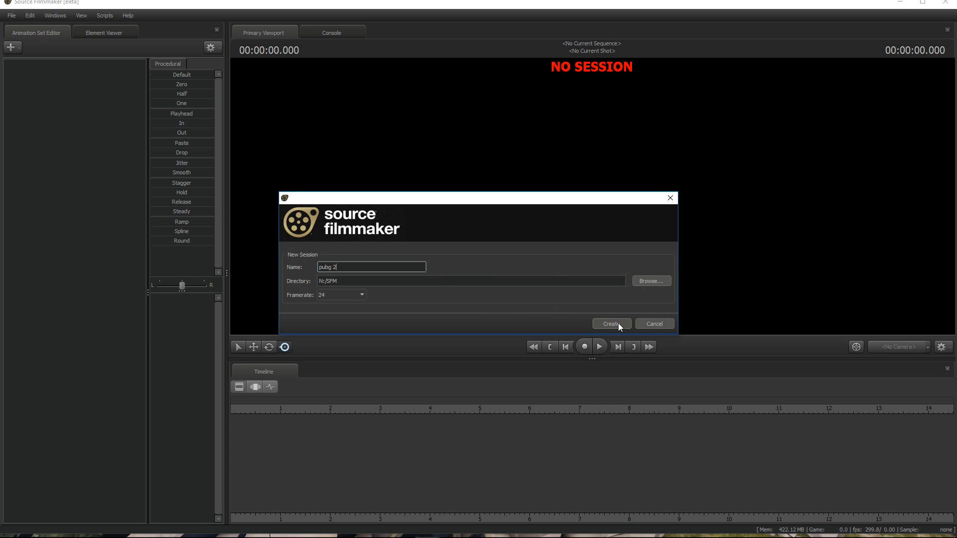
{"action": "left_click", "coordinate": [618, 323]}
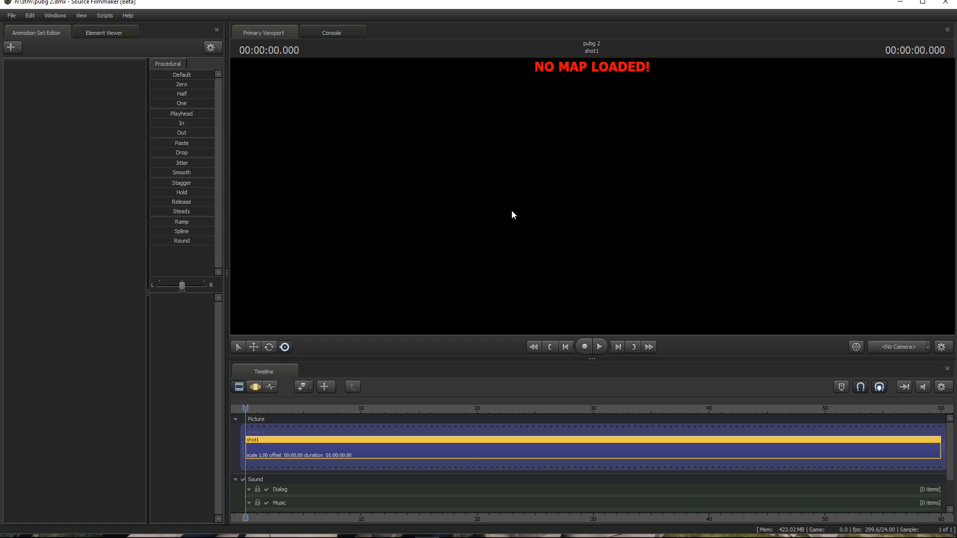
Step: Load the cp_gravelpit.bsp map into the session
{"action": "right_click", "coordinate": [540, 200]}
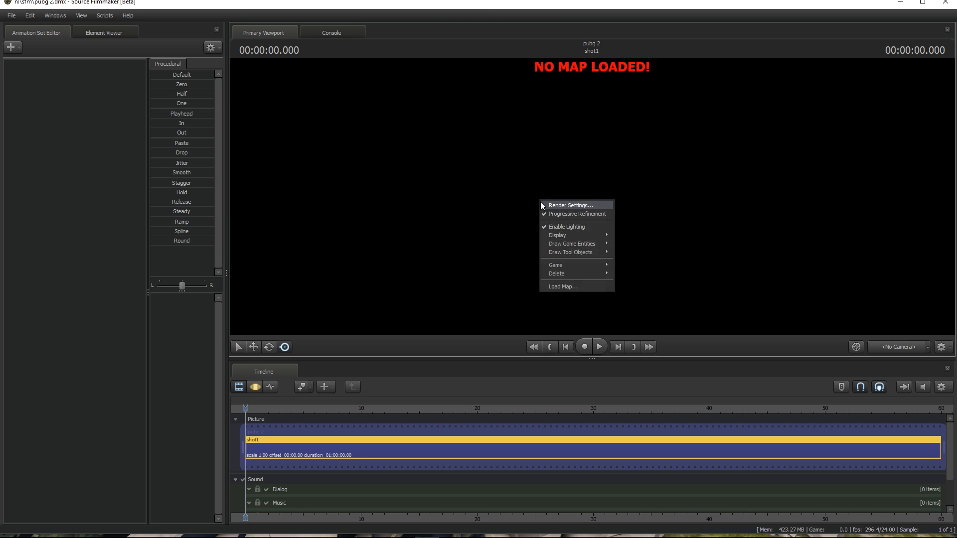
{"action": "left_click", "coordinate": [562, 286]}
{"action": "scroll", "coordinate": [387, 322], "scroll_direction": "down", "scroll_amount": 6}
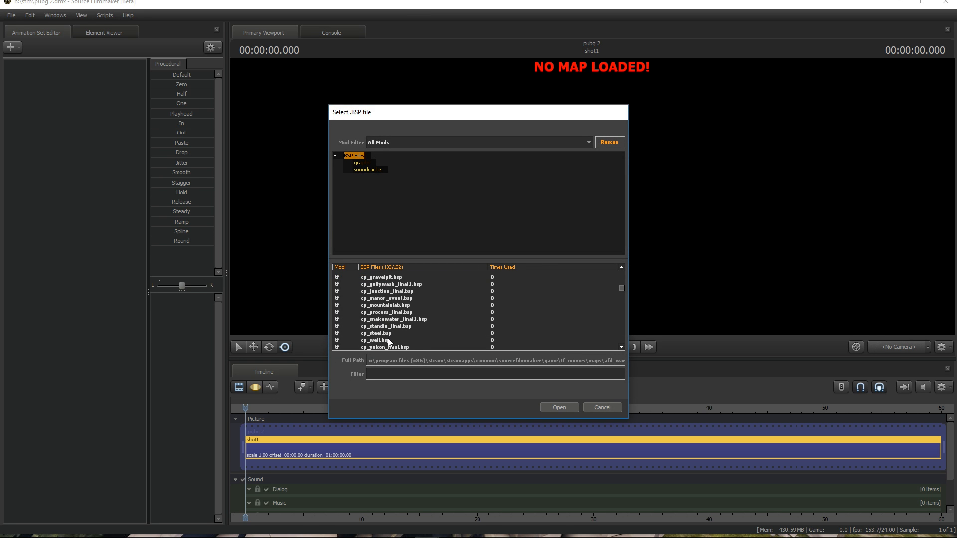
{"action": "scroll", "coordinate": [388, 335], "scroll_direction": "down", "scroll_amount": 3}
{"action": "scroll", "coordinate": [375, 327], "scroll_direction": "up", "scroll_amount": 4}
{"action": "left_click", "coordinate": [382, 298]}
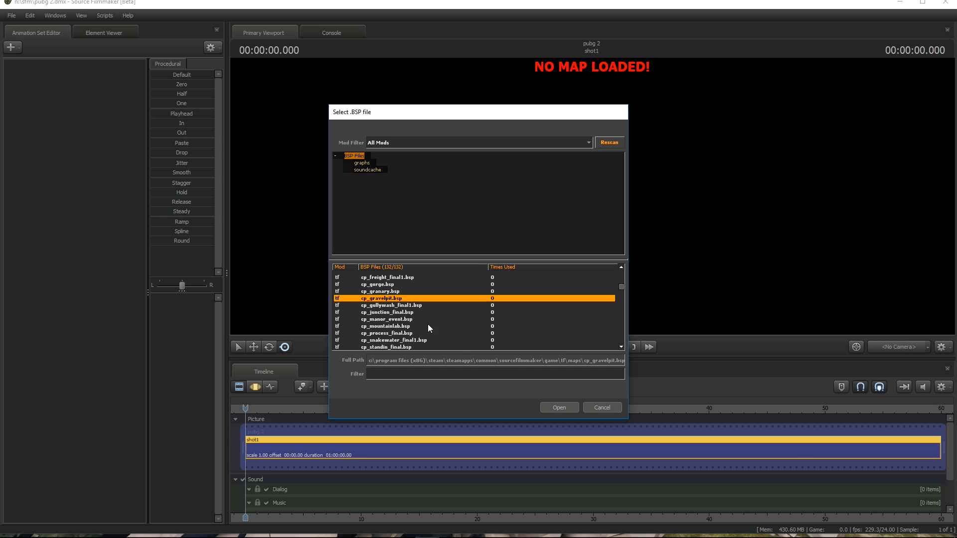
{"action": "left_click", "coordinate": [567, 406]}
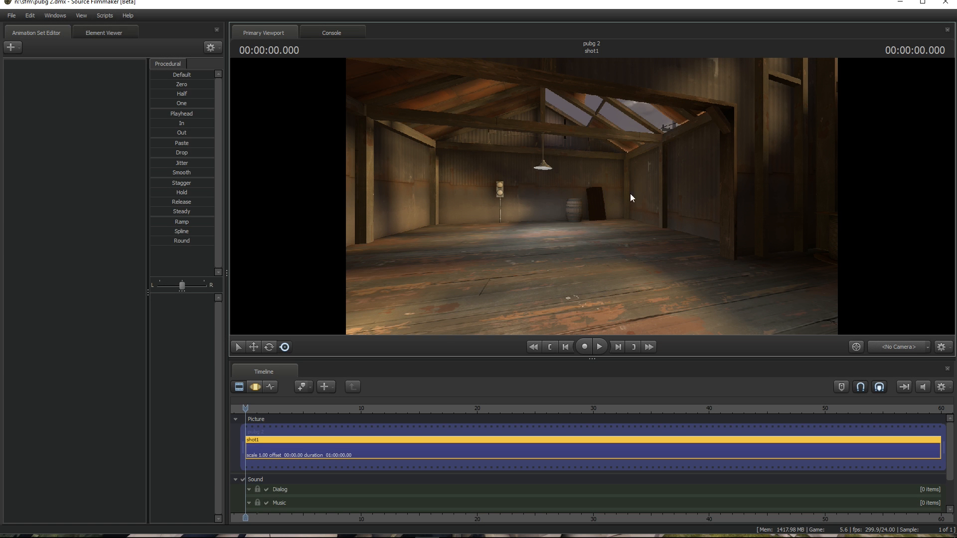
Step: Fly the work camera through the wooden building until it faces the corner beside the two-lamp signal
{"action": "left_click_drag", "start_coordinate": [591, 197], "coordinate": [591, 267]}
{"action": "key", "text": "w"}
{"action": "key", "text": "w"}
{"action": "key", "text": "w"}
{"action": "key", "text": "w"}
{"action": "key", "text": "w"}
{"action": "key", "text": "w"}
{"action": "key", "text": "w"}
{"action": "key", "text": "s"}
{"action": "key", "text": "w"}
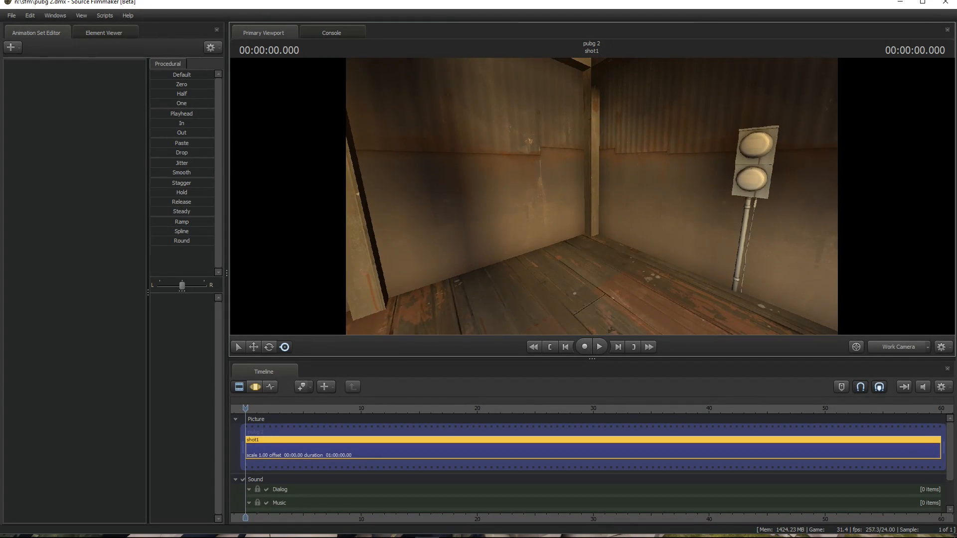
{"action": "mouse_move", "coordinate": [602, 195]}
{"action": "left_mouse_down"}
{"action": "mouse_move", "coordinate": [646, 197]}
{"action": "mouse_move", "coordinate": [589, 198]}
{"action": "left_mouse_up"}
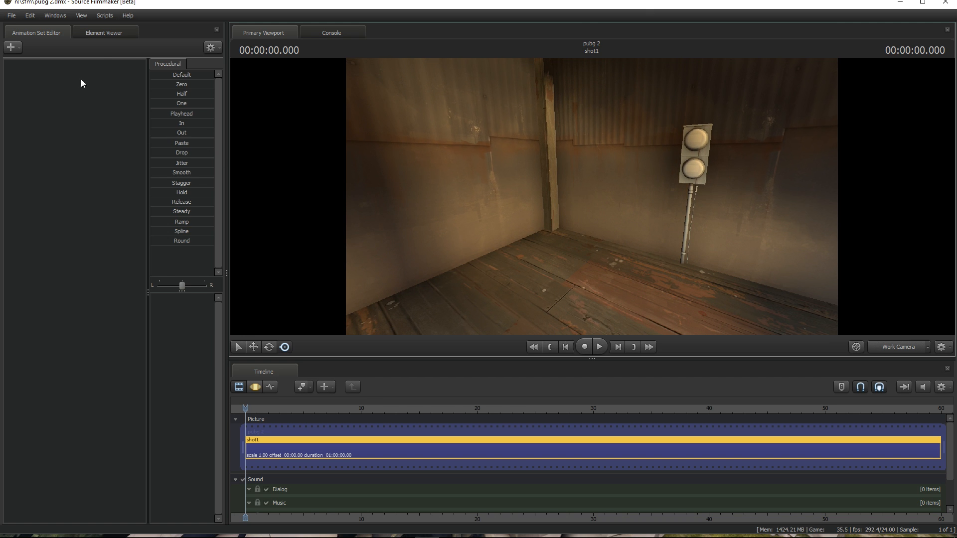
Step: Create an animation set for the usermod PUBG male character model, found with the filter pubg
{"action": "left_click", "coordinate": [16, 48]}
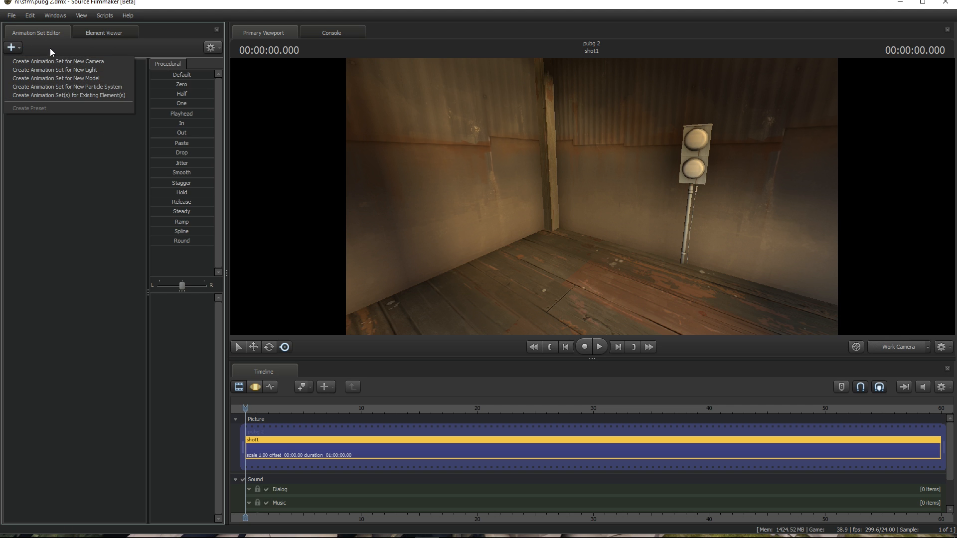
{"action": "left_click", "coordinate": [72, 78]}
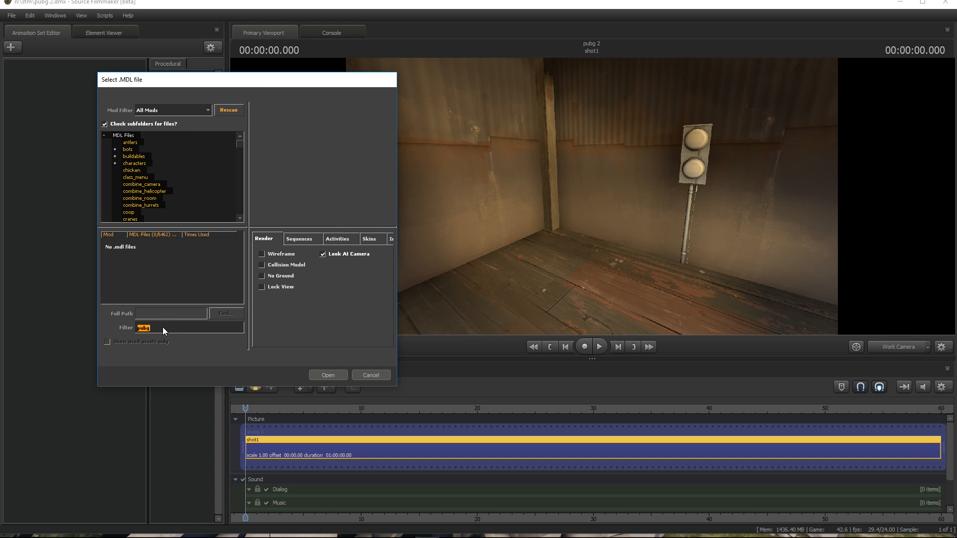
{"action": "left_click", "coordinate": [167, 109]}
{"action": "scroll", "coordinate": [166, 138], "scroll_direction": "down", "scroll_amount": 2}
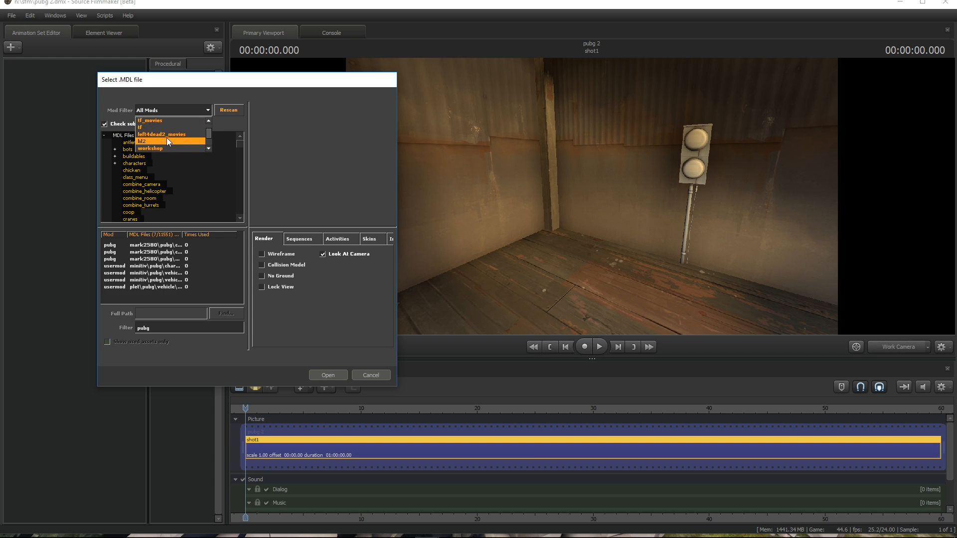
{"action": "left_click", "coordinate": [157, 151]}
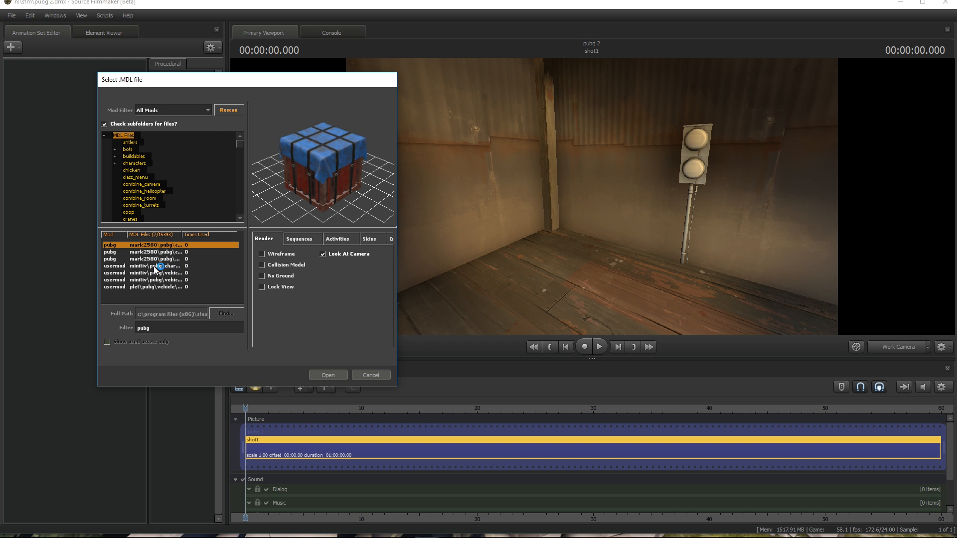
{"action": "left_click", "coordinate": [157, 266]}
{"action": "left_click", "coordinate": [328, 374]}
Step: Move the whole male avatar in the Motion Editor to reposition it in the room's corner
{"action": "left_click", "coordinate": [72, 65]}
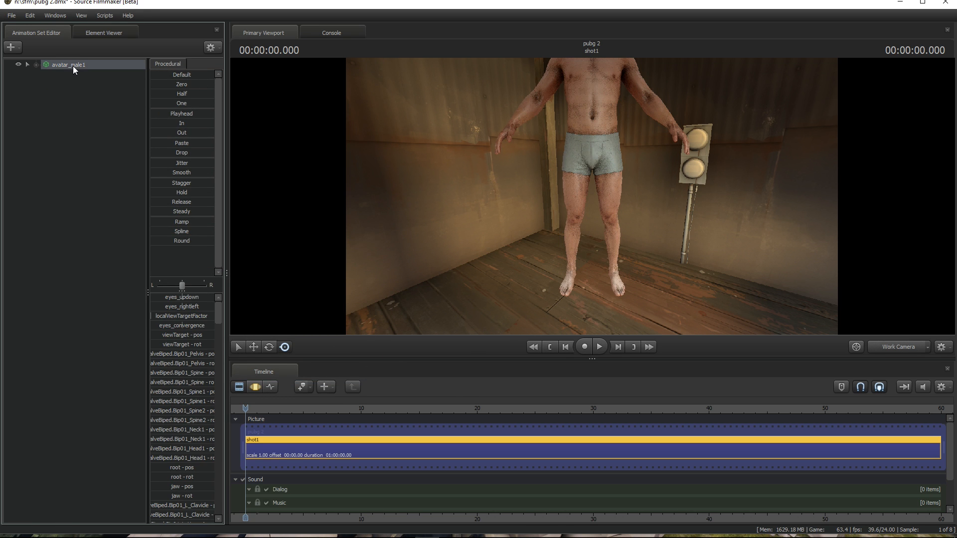
{"action": "left_click", "coordinate": [255, 387]}
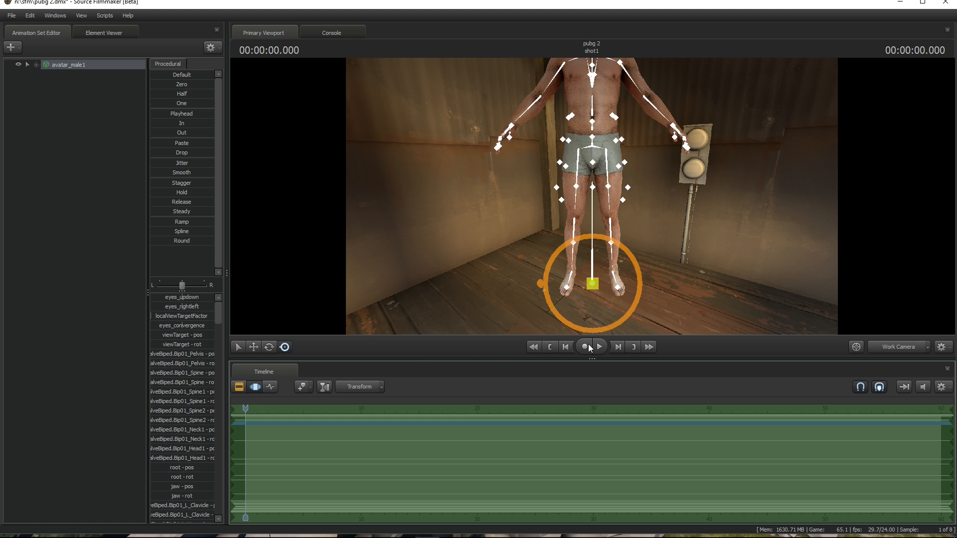
{"action": "left_click", "coordinate": [252, 348]}
{"action": "left_click_drag", "start_coordinate": [600, 258], "coordinate": [564, 274]}
{"action": "left_click_drag", "start_coordinate": [639, 292], "coordinate": [630, 254]}
Step: Switch the viewport to camera1 and frame the avatar from head to thighs
{"action": "key", "text": "w"}
{"action": "key", "text": "w"}
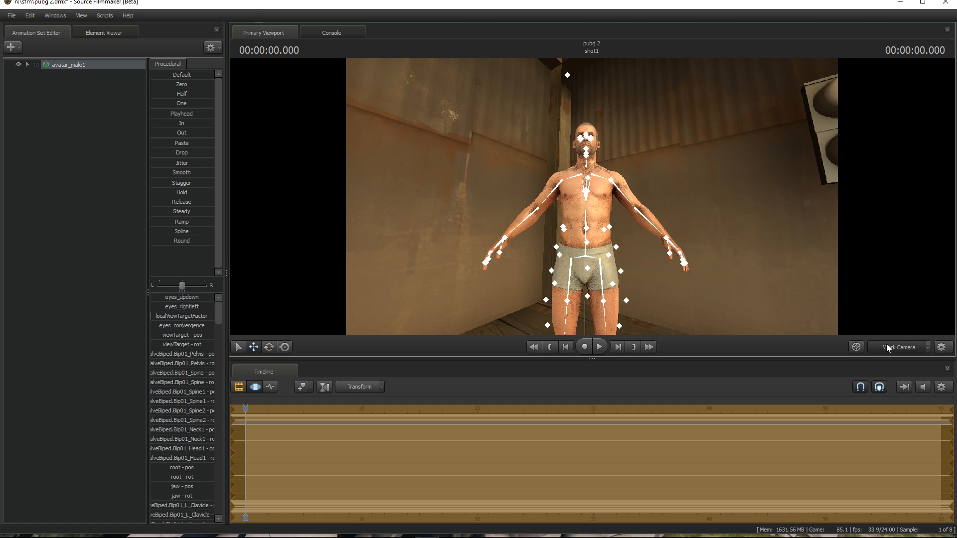
{"action": "left_click", "coordinate": [887, 346]}
{"action": "key", "text": "w"}
{"action": "mouse_move", "coordinate": [592, 196]}
{"action": "left_mouse_down"}
{"action": "mouse_move", "coordinate": [596, 230]}
{"action": "mouse_move", "coordinate": [593, 176]}
{"action": "mouse_move", "coordinate": [586, 180]}
{"action": "left_mouse_up"}
{"action": "key", "text": "w"}
{"action": "key", "text": "s"}
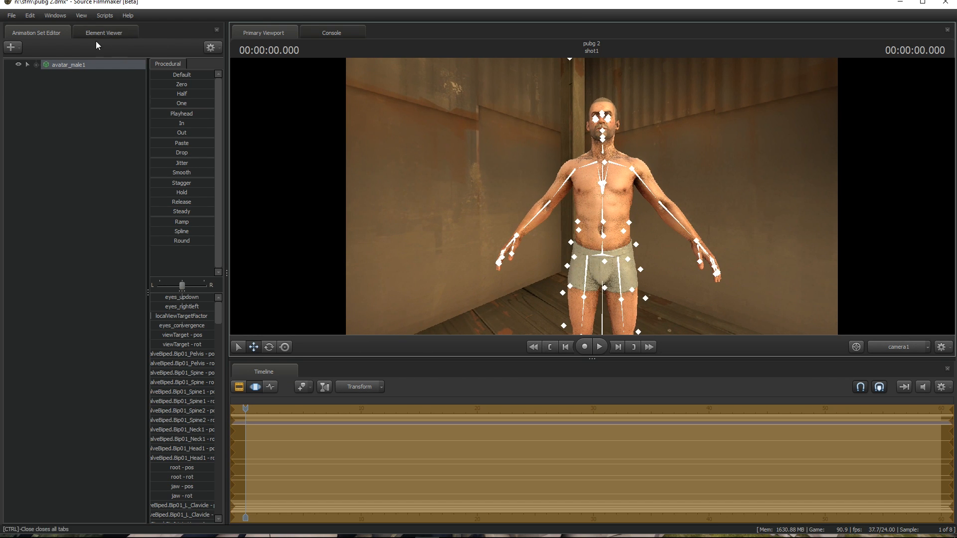
Step: Create an animation set for the existing camera1 element
{"action": "left_click", "coordinate": [19, 48]}
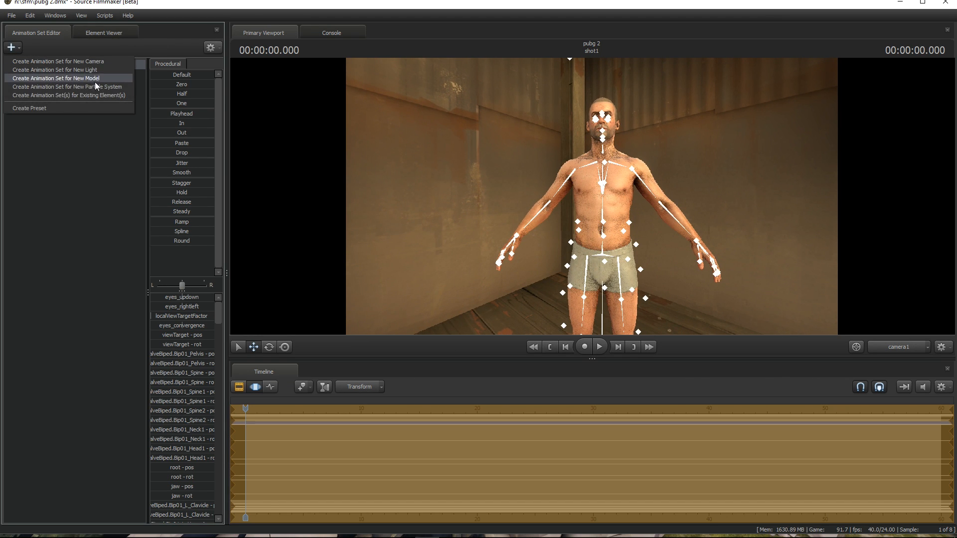
{"action": "left_click", "coordinate": [98, 95]}
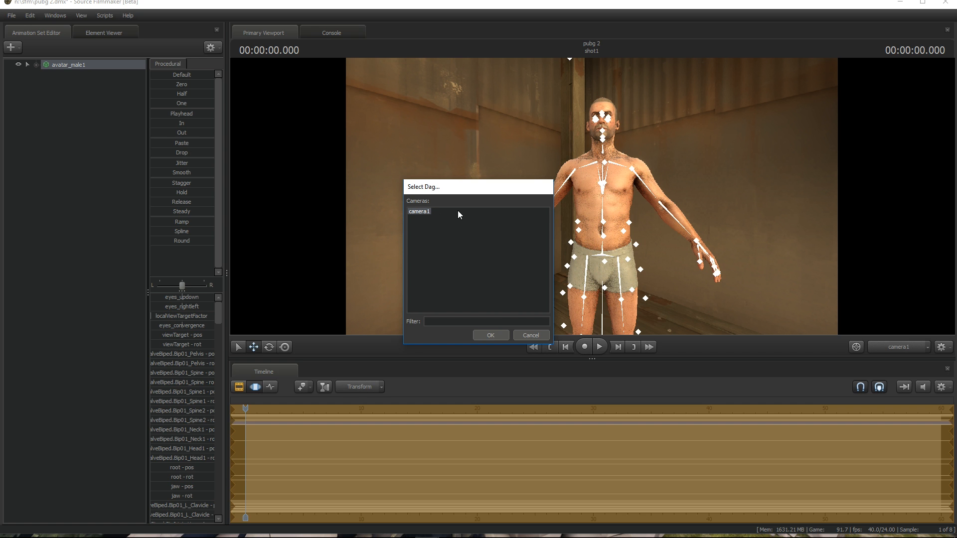
{"action": "left_click", "coordinate": [492, 336]}
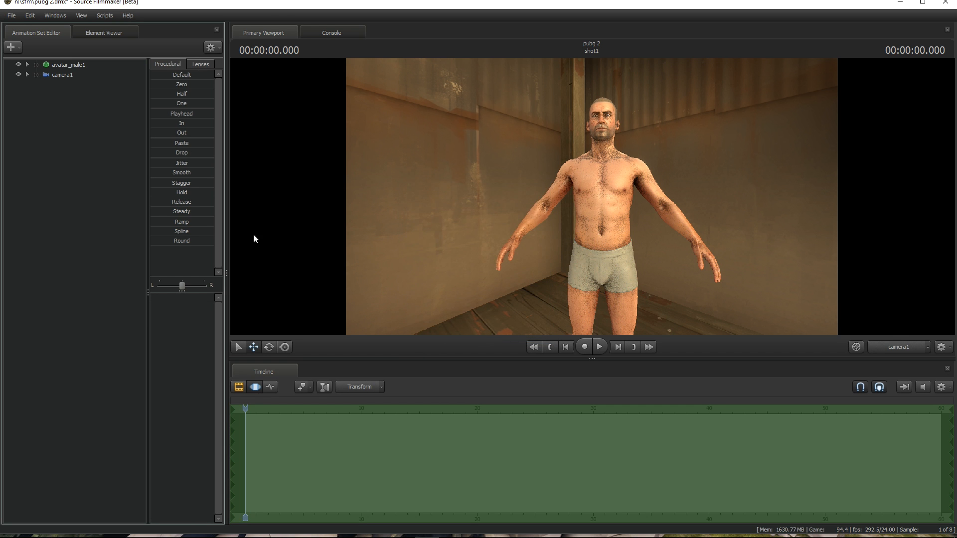
Step: Expand the Face and Body control groups of avatar_male1 and switch the viewport back to the work camera
{"action": "left_click", "coordinate": [67, 65]}
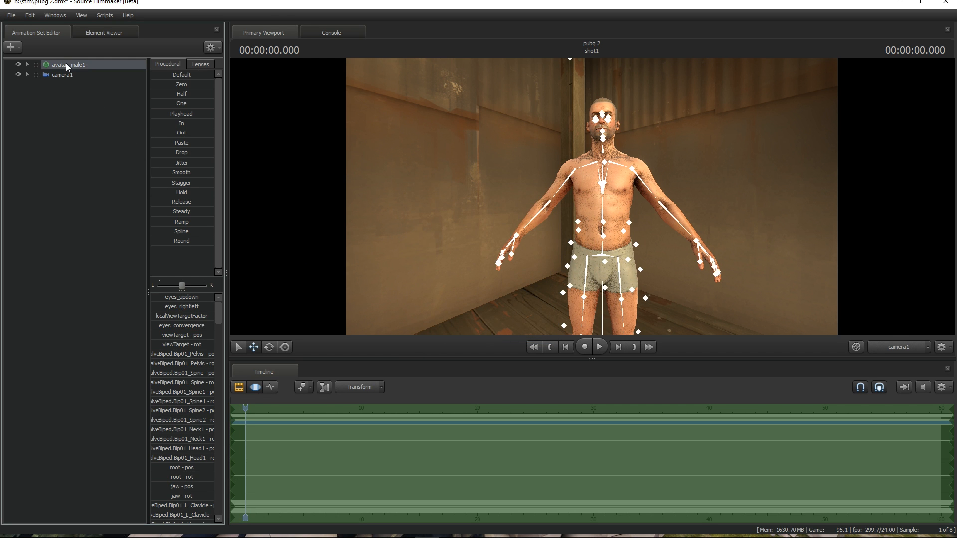
{"action": "left_click", "coordinate": [240, 388]}
{"action": "left_click", "coordinate": [254, 387]}
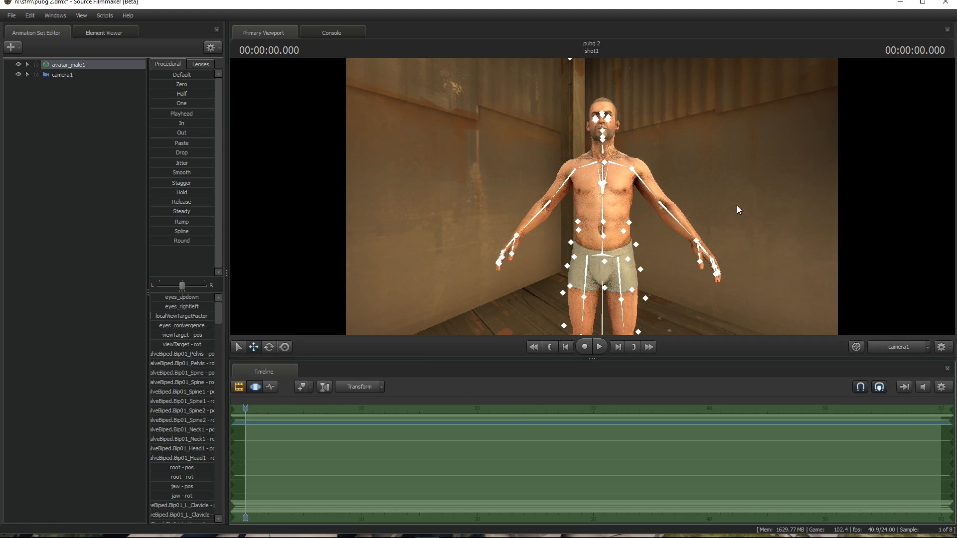
{"action": "left_click", "coordinate": [33, 65]}
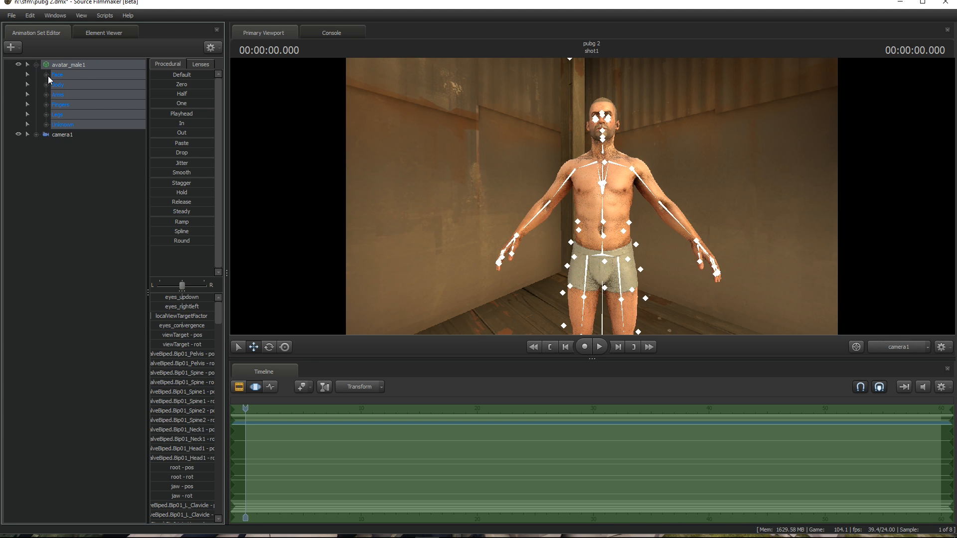
{"action": "left_click", "coordinate": [47, 75]}
{"action": "left_click", "coordinate": [899, 349]}
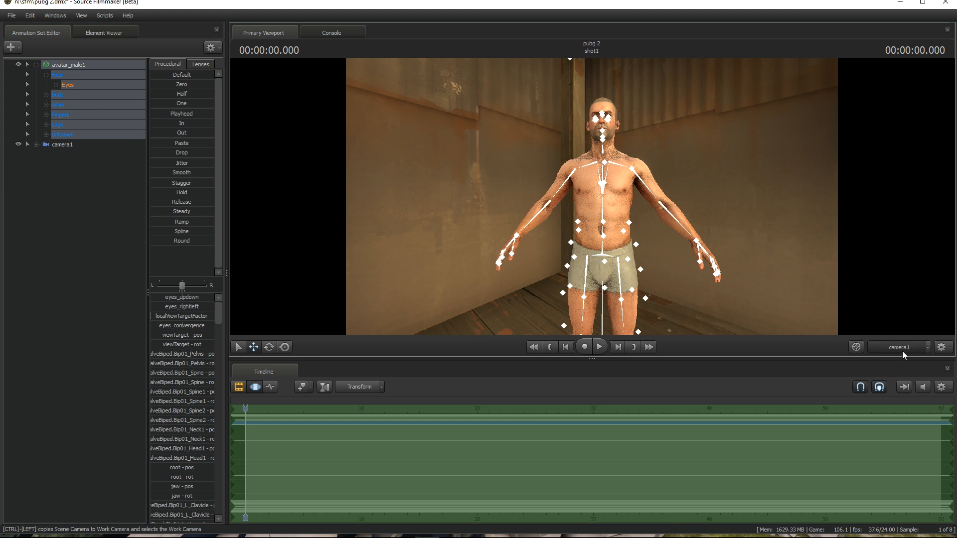
{"action": "left_click", "coordinate": [46, 96]}
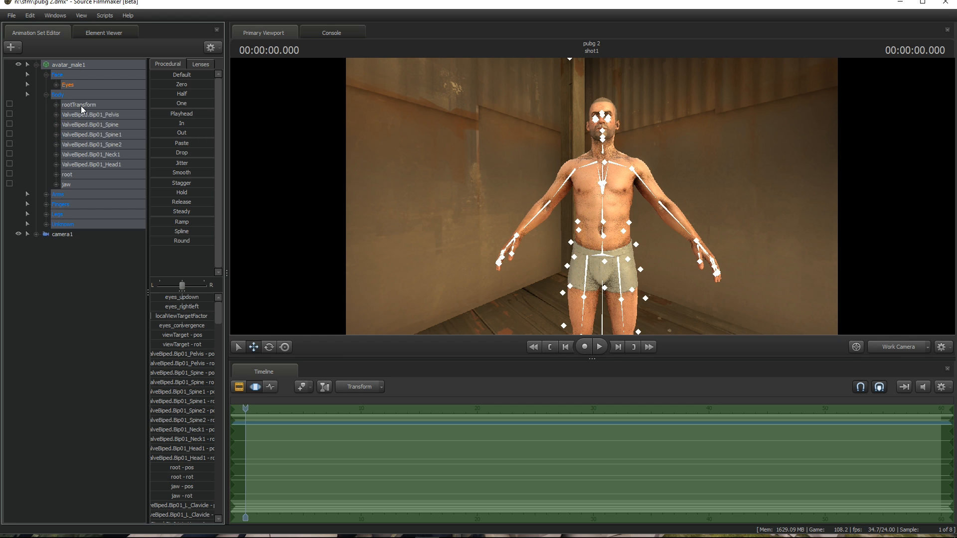
Step: Pose the avatar's torso by rotating the ValveBiped.Bip01_Pelvis and ValveBiped.Bip01_Spine bones
{"action": "left_click", "coordinate": [92, 115]}
{"action": "left_click_drag", "start_coordinate": [573, 200], "coordinate": [594, 199]}
{"action": "left_click", "coordinate": [269, 347]}
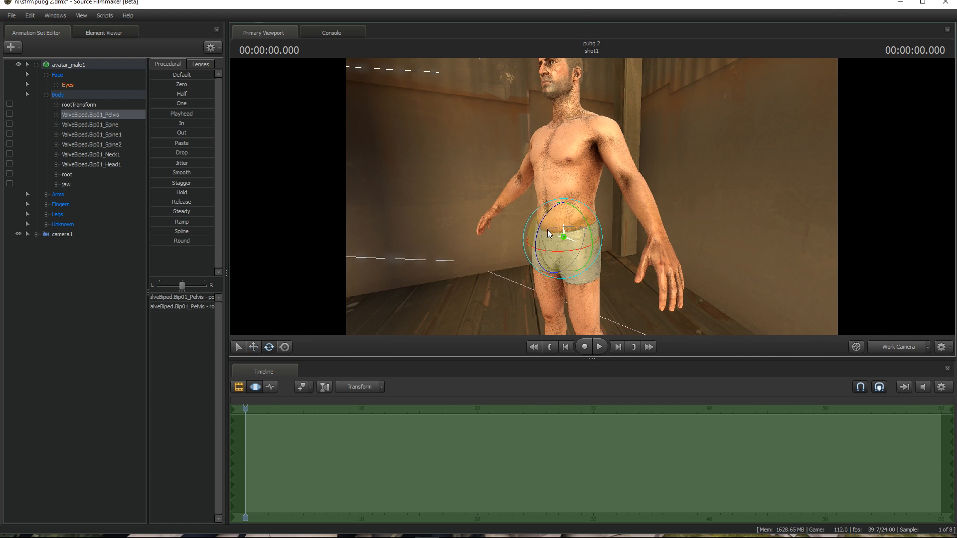
{"action": "left_click_drag", "start_coordinate": [547, 223], "coordinate": [558, 240]}
{"action": "left_click", "coordinate": [90, 125]}
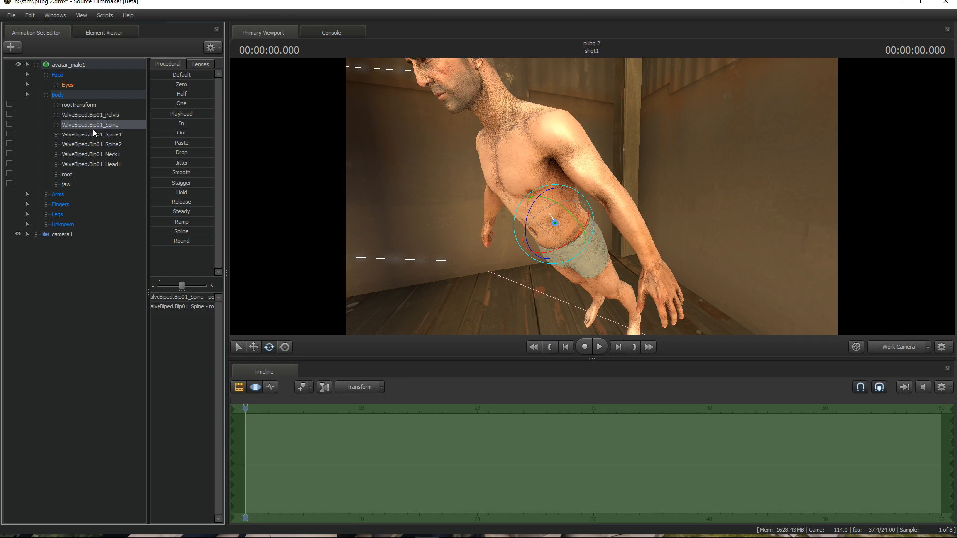
{"action": "left_click_drag", "start_coordinate": [529, 244], "coordinate": [514, 304]}
Step: Select the avatar's Body group and rotate and move the figure by its root control toward the room's corner
{"action": "left_click", "coordinate": [65, 95]}
{"action": "left_click_drag", "start_coordinate": [633, 205], "coordinate": [630, 240]}
{"action": "left_click_drag", "start_coordinate": [554, 305], "coordinate": [593, 281]}
{"action": "left_click", "coordinate": [254, 348]}
{"action": "left_click_drag", "start_coordinate": [573, 316], "coordinate": [537, 268]}
Step: Add the usermod PUBG buggy model as an animation set and move it down toward the camera, in front of the avatar
{"action": "left_click", "coordinate": [18, 50]}
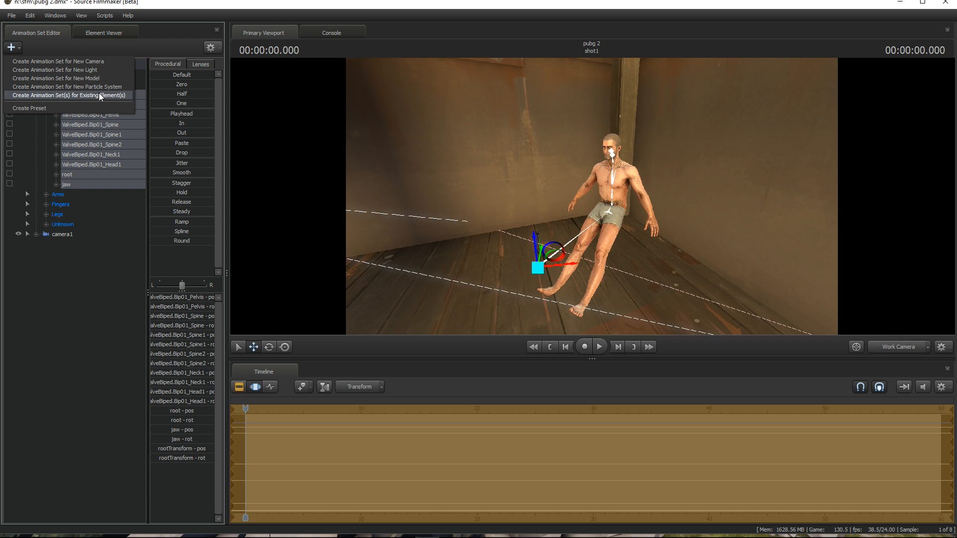
{"action": "left_click", "coordinate": [75, 78]}
{"action": "left_click", "coordinate": [175, 253]}
{"action": "left_click", "coordinate": [171, 260]}
{"action": "left_click", "coordinate": [170, 266]}
{"action": "left_click", "coordinate": [167, 245]}
{"action": "left_click", "coordinate": [168, 253]}
{"action": "left_click", "coordinate": [170, 264]}
{"action": "left_click", "coordinate": [177, 273]}
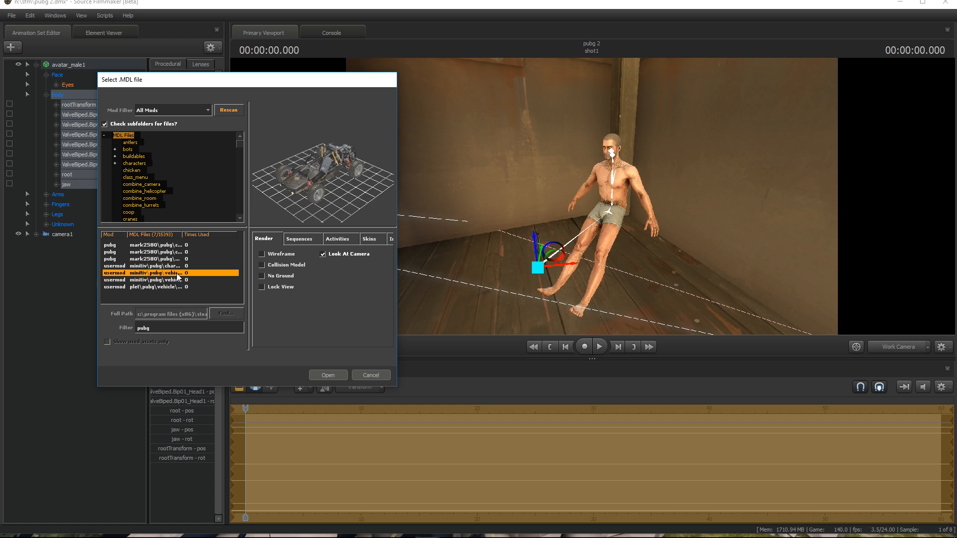
{"action": "key", "text": "Return"}
{"action": "left_click", "coordinate": [61, 244]}
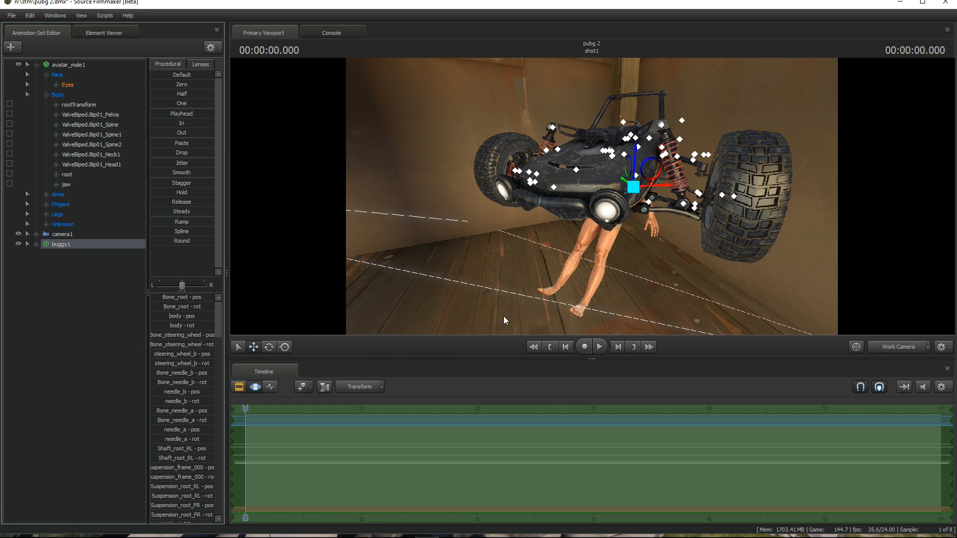
{"action": "left_click_drag", "start_coordinate": [634, 188], "coordinate": [521, 413]}
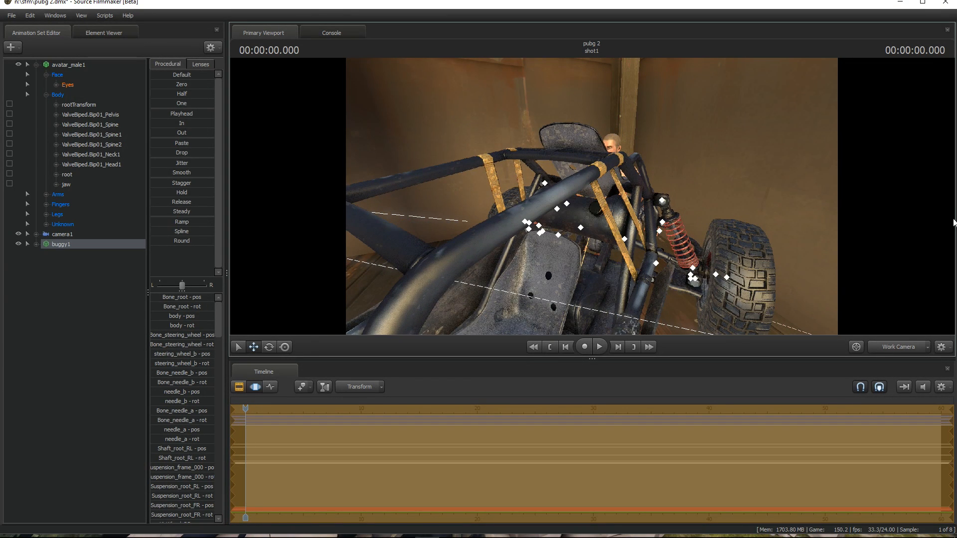
Step: Reposition camera1 further back so that it frames the front of the buggy, and return to the work camera
{"action": "left_click", "coordinate": [889, 348]}
{"action": "left_click", "coordinate": [830, 279]}
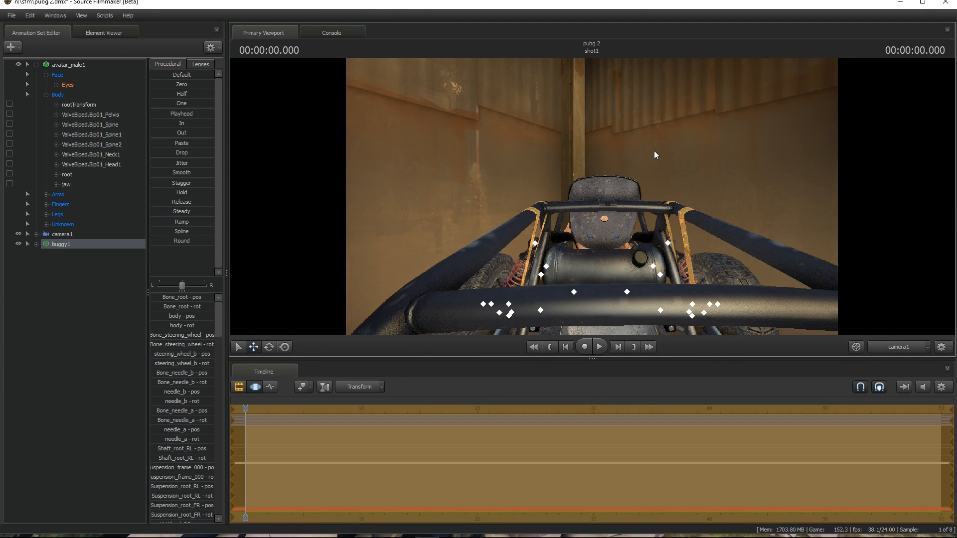
{"action": "left_click", "coordinate": [53, 235]}
{"action": "mouse_move", "coordinate": [646, 138]}
{"action": "left_mouse_down"}
{"action": "mouse_move", "coordinate": [646, 189]}
{"action": "mouse_move", "coordinate": [640, 131]}
{"action": "mouse_move", "coordinate": [635, 144]}
{"action": "left_mouse_up"}
{"action": "key", "text": "w"}
{"action": "key", "text": "s"}
{"action": "left_click", "coordinate": [897, 351]}
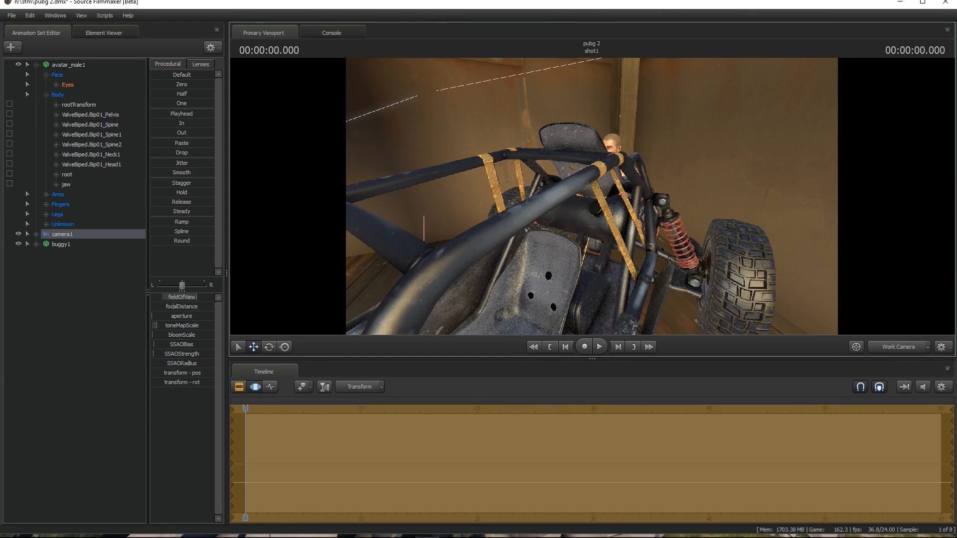
Step: Select the whole avatar_male1 animation set and move the figure into the buggy's driver seat behind the steering wheel
{"action": "left_click", "coordinate": [59, 67]}
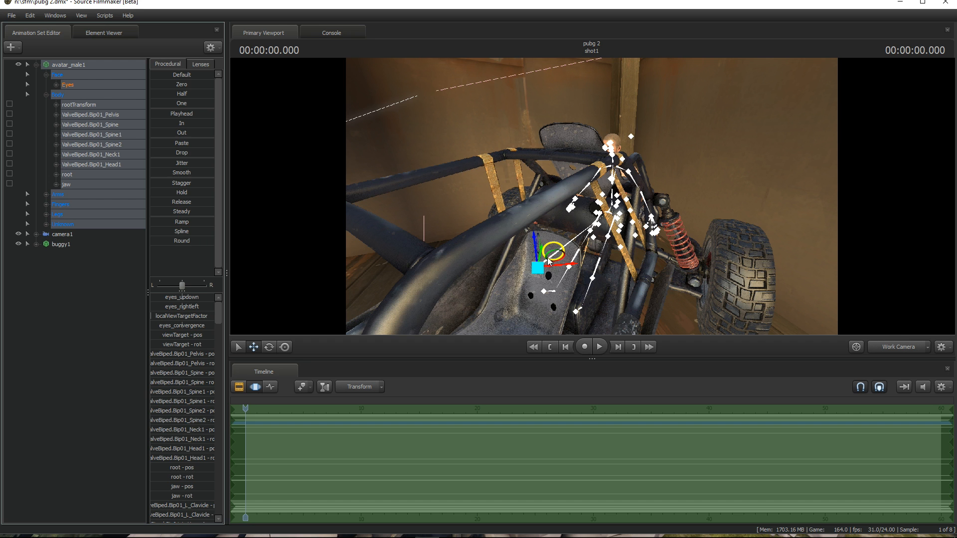
{"action": "left_click_drag", "start_coordinate": [544, 248], "coordinate": [471, 471]}
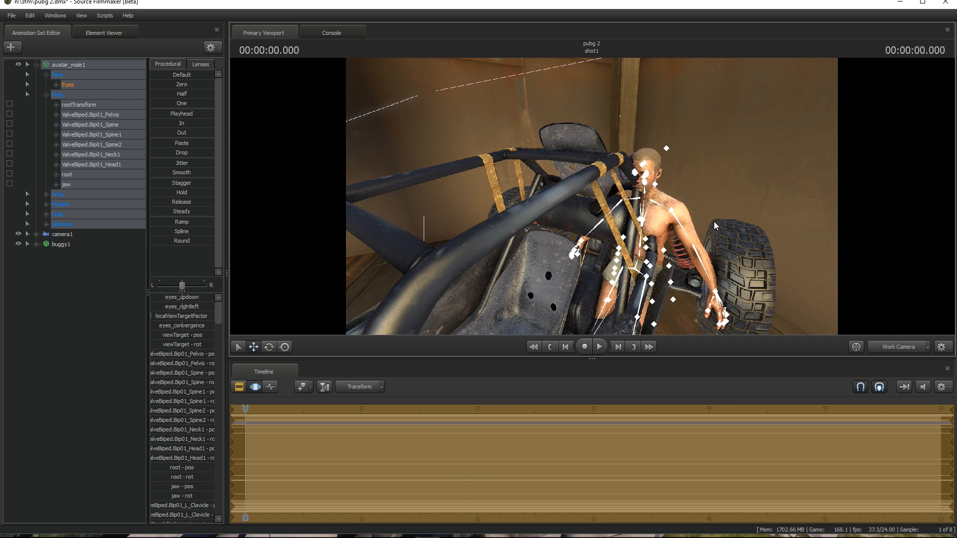
{"action": "left_click_drag", "start_coordinate": [503, 239], "coordinate": [504, 264]}
{"action": "left_click_drag", "start_coordinate": [514, 196], "coordinate": [514, 199]}
{"action": "key", "text": "s"}
{"action": "left_click_drag", "start_coordinate": [602, 227], "coordinate": [523, 280]}
{"action": "left_click_drag", "start_coordinate": [481, 229], "coordinate": [486, 280]}
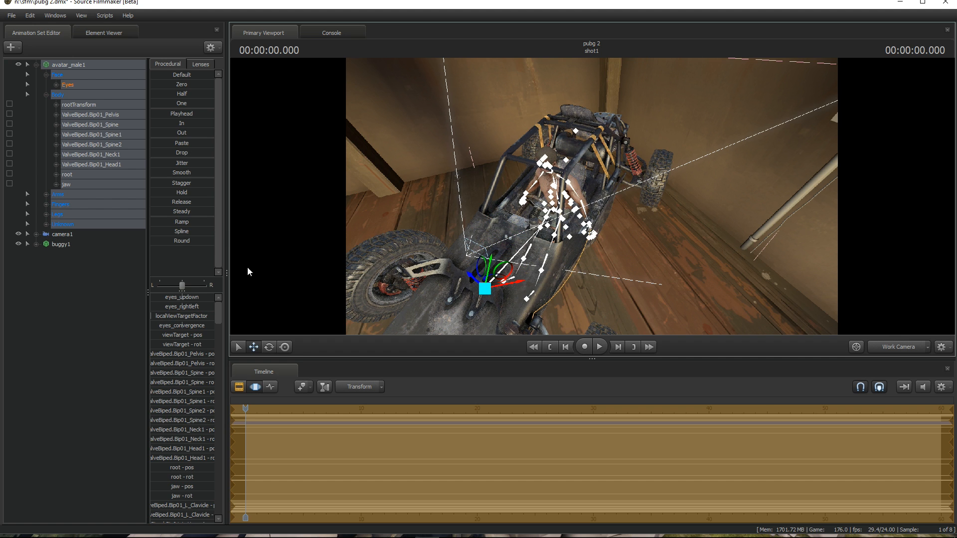
Step: Fine-tune the avatar's rotation and position in the buggy seat, centring it in the camera1 view
{"action": "left_click", "coordinate": [269, 347]}
{"action": "left_click_drag", "start_coordinate": [482, 324], "coordinate": [519, 285]}
{"action": "left_click", "coordinate": [254, 347]}
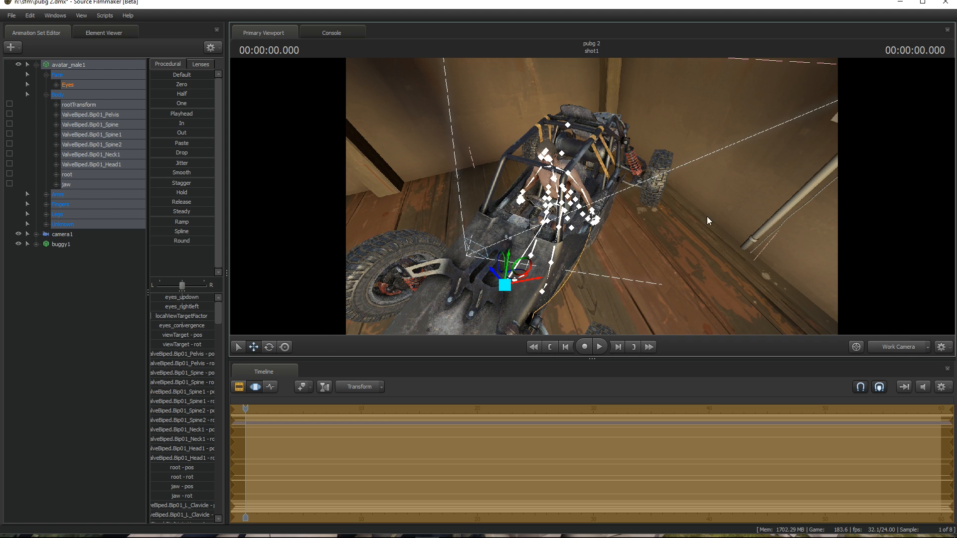
{"action": "left_click", "coordinate": [889, 348]}
{"action": "left_click", "coordinate": [889, 345]}
{"action": "left_click", "coordinate": [902, 351]}
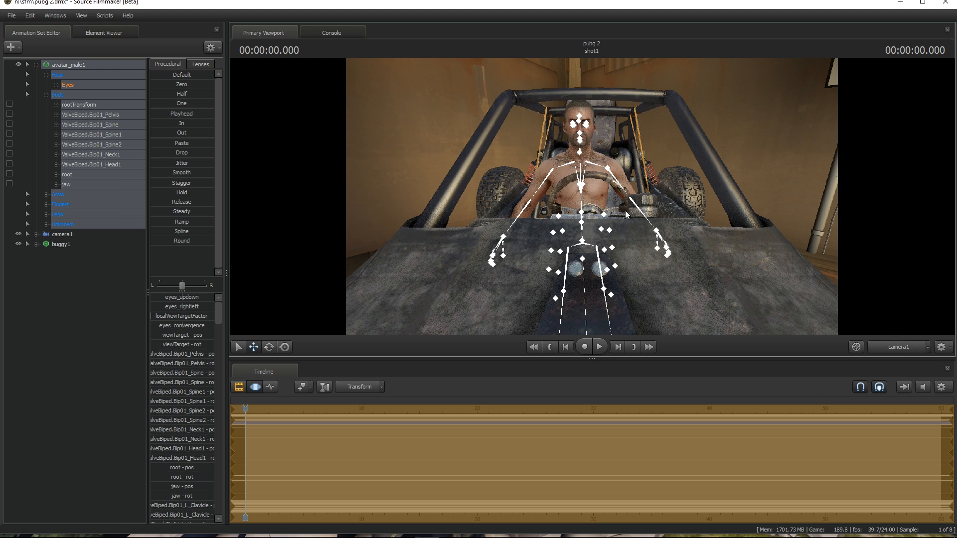
{"action": "left_click", "coordinate": [885, 347]}
{"action": "left_click_drag", "start_coordinate": [496, 273], "coordinate": [522, 281]}
{"action": "left_click", "coordinate": [904, 350]}
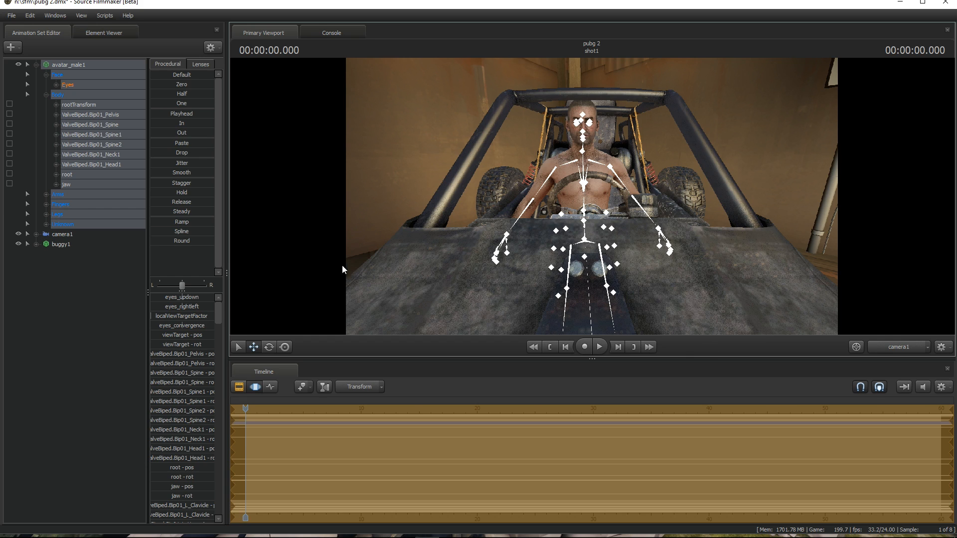
Step: Expand the avatar's Arms group and rotate the left clavicle, upper arm and forearm bones to bend the arm inward
{"action": "left_click", "coordinate": [46, 195]}
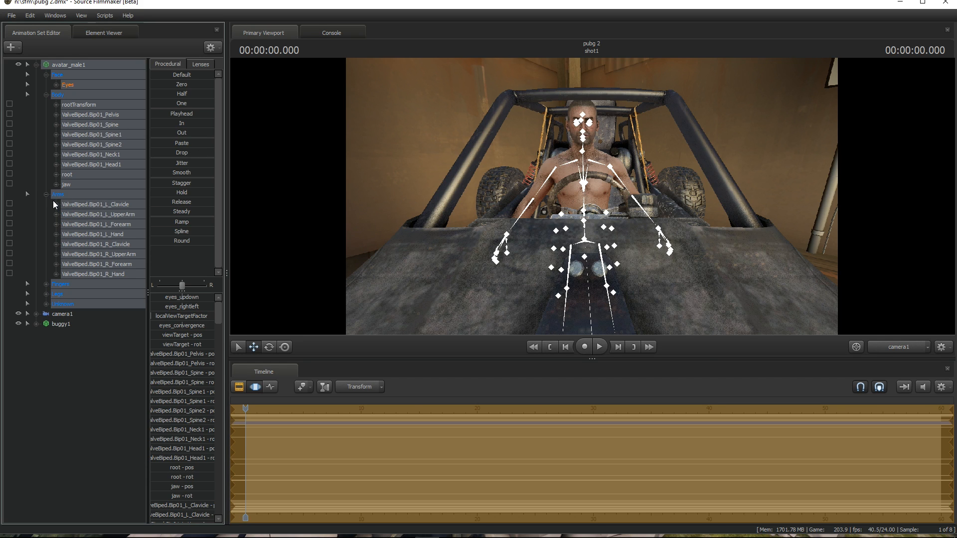
{"action": "left_click", "coordinate": [103, 207]}
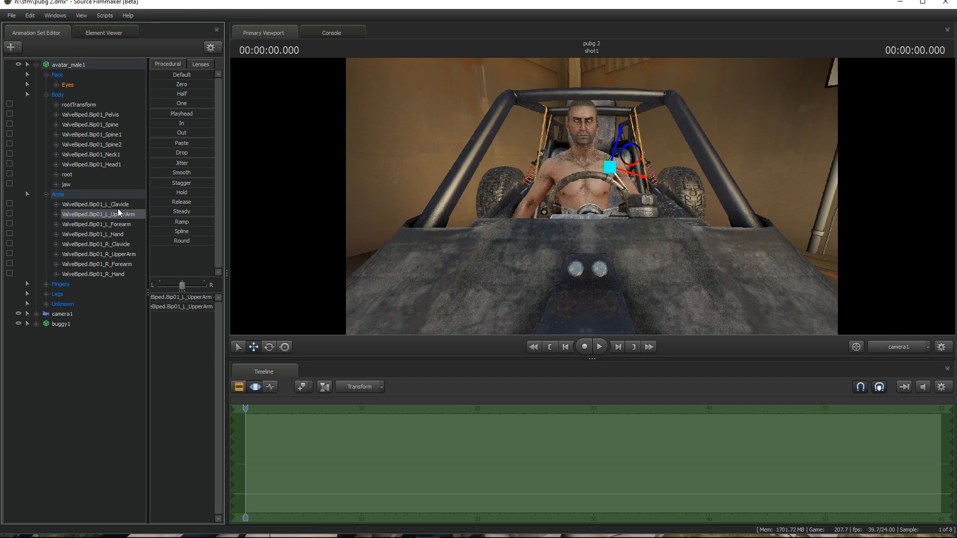
{"action": "left_click", "coordinate": [272, 345]}
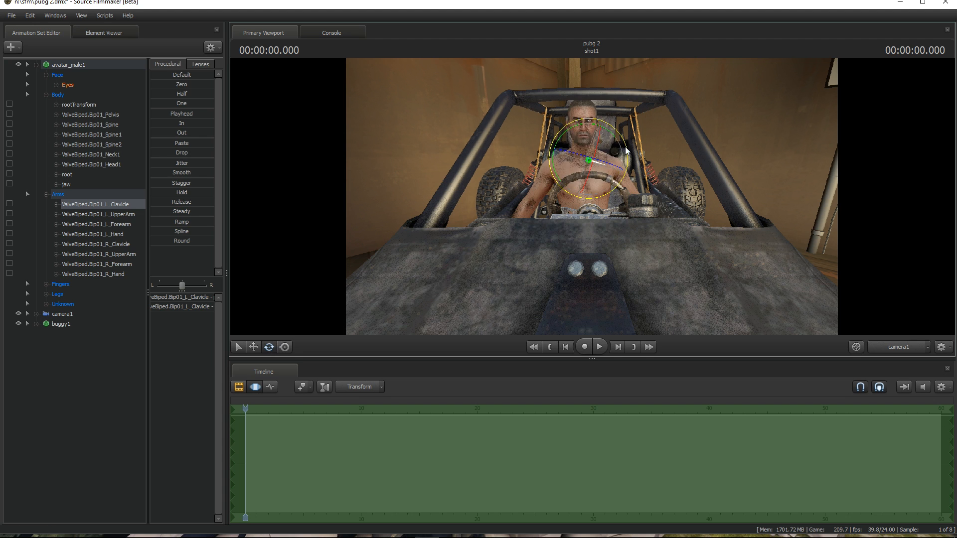
{"action": "left_click_drag", "start_coordinate": [587, 164], "coordinate": [605, 125]}
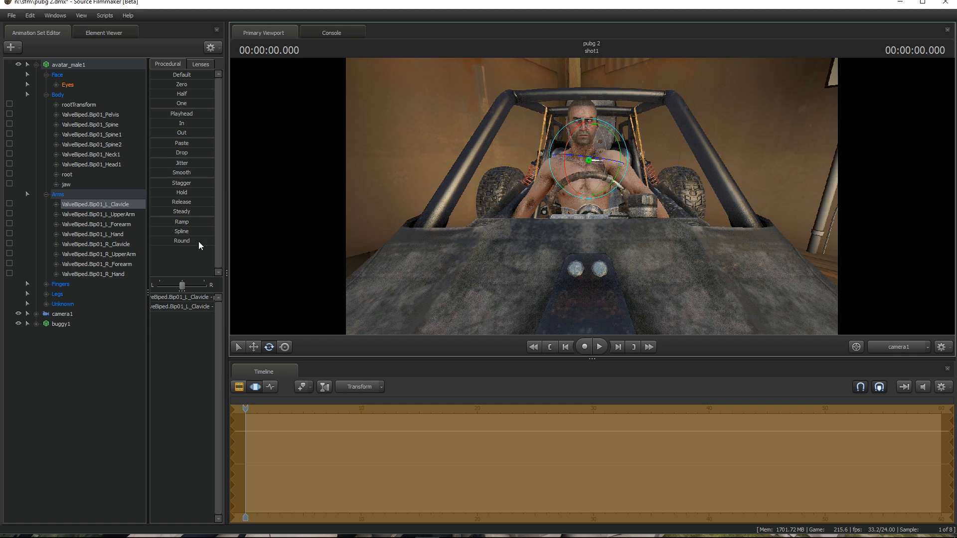
{"action": "left_click", "coordinate": [131, 217]}
{"action": "left_click_drag", "start_coordinate": [622, 175], "coordinate": [612, 196]}
{"action": "left_click", "coordinate": [112, 225]}
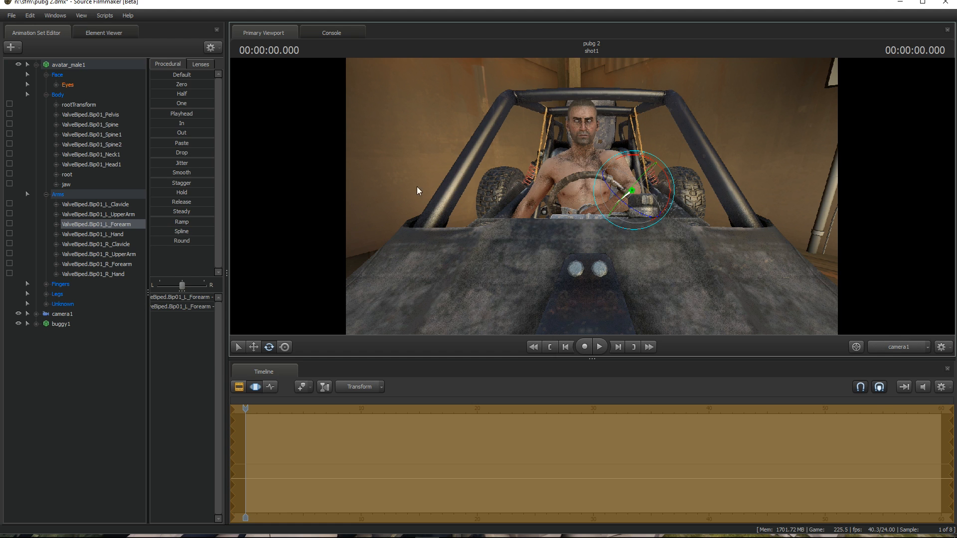
Step: Adjust the rotations of the left clavicle, upper arm, forearm and hand bones to bring the left hand to the steering wheel
{"action": "left_click", "coordinate": [118, 205]}
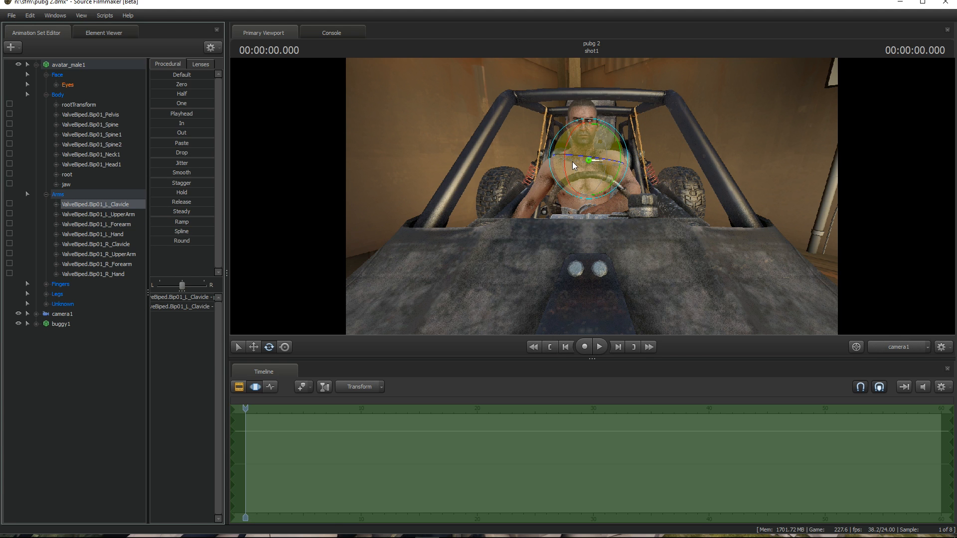
{"action": "left_click_drag", "start_coordinate": [565, 163], "coordinate": [596, 133]}
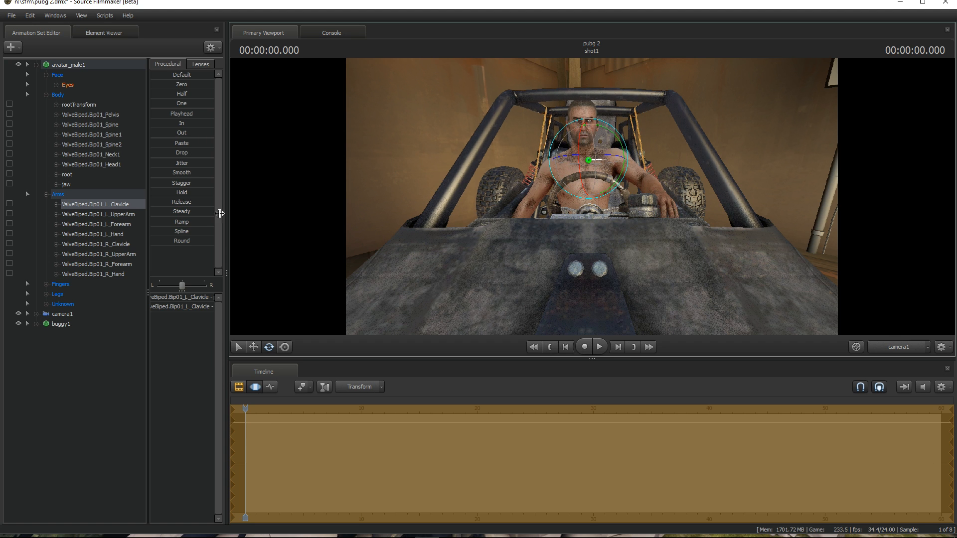
{"action": "left_click", "coordinate": [124, 215]}
{"action": "left_click_drag", "start_coordinate": [656, 152], "coordinate": [613, 213]}
{"action": "left_click", "coordinate": [140, 224]}
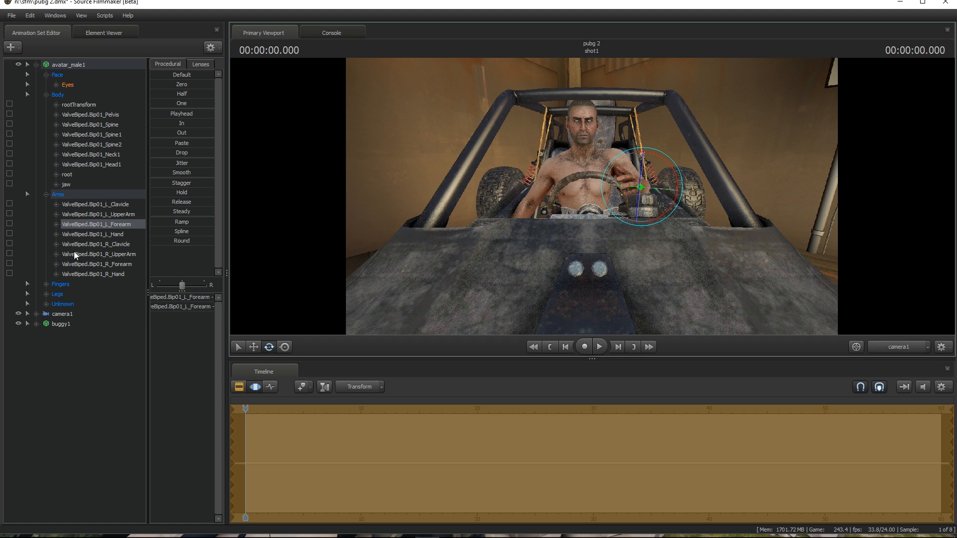
{"action": "left_click", "coordinate": [117, 235]}
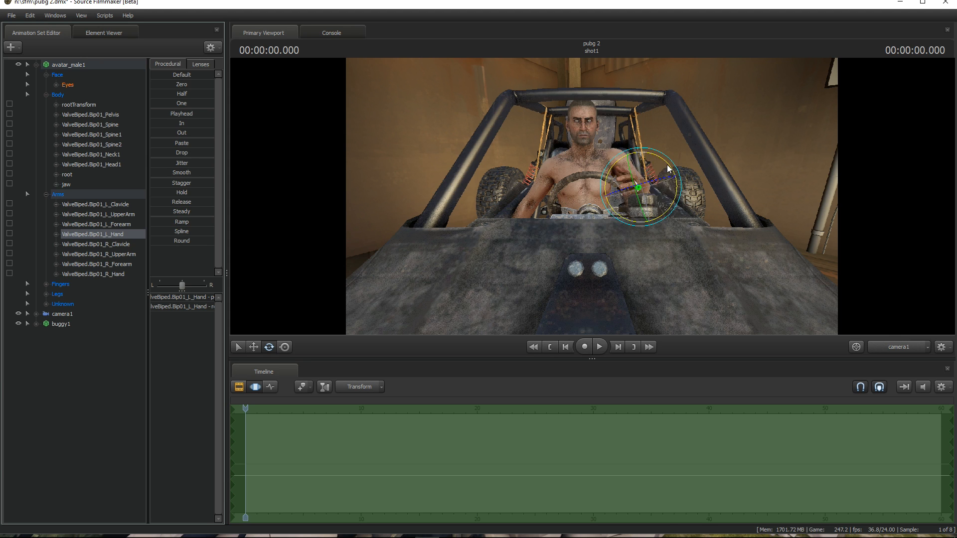
{"action": "left_click_drag", "start_coordinate": [659, 178], "coordinate": [627, 198]}
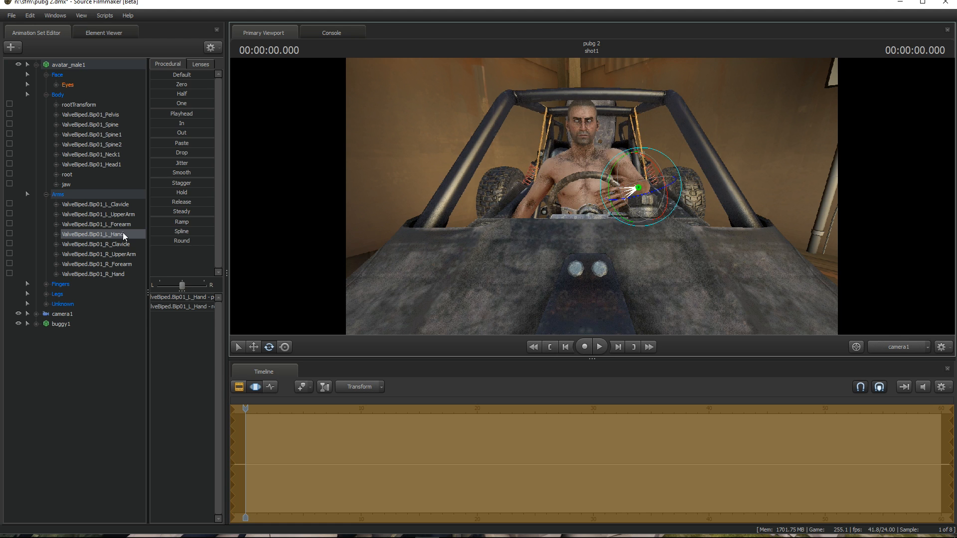
Step: Rotate the right clavicle, upper arm and forearm bones to lift the right arm forward
{"action": "left_click", "coordinate": [107, 244]}
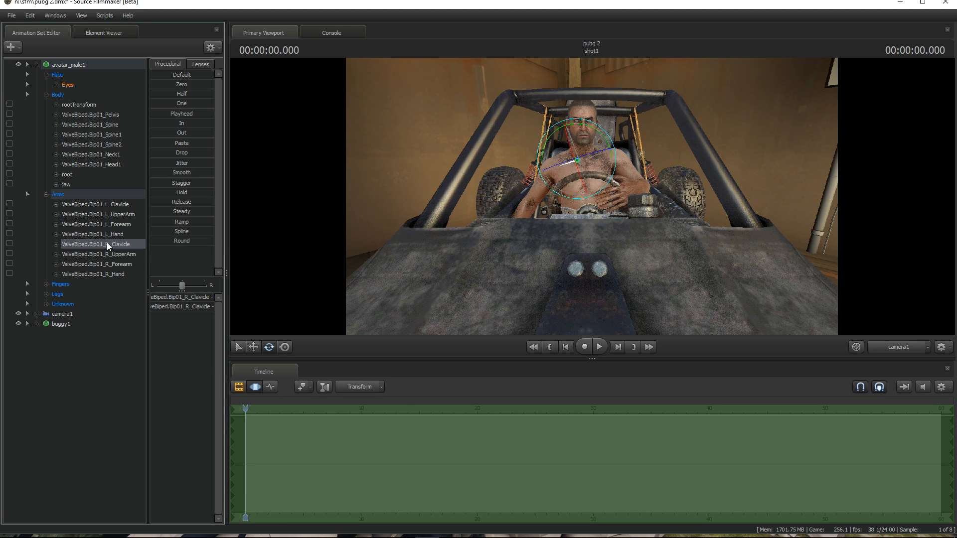
{"action": "left_click_drag", "start_coordinate": [537, 147], "coordinate": [528, 142]}
{"action": "left_click", "coordinate": [106, 254]}
{"action": "left_click_drag", "start_coordinate": [586, 143], "coordinate": [517, 216]}
{"action": "left_click", "coordinate": [101, 264]}
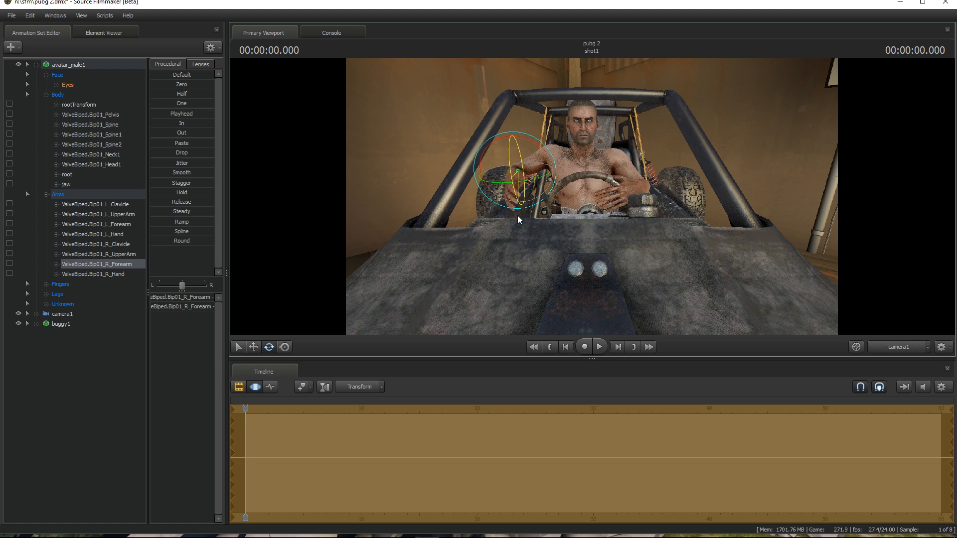
Step: Readjust the right upper arm and clavicle rotations to bring the right hand to the steering wheel
{"action": "left_click", "coordinate": [113, 253]}
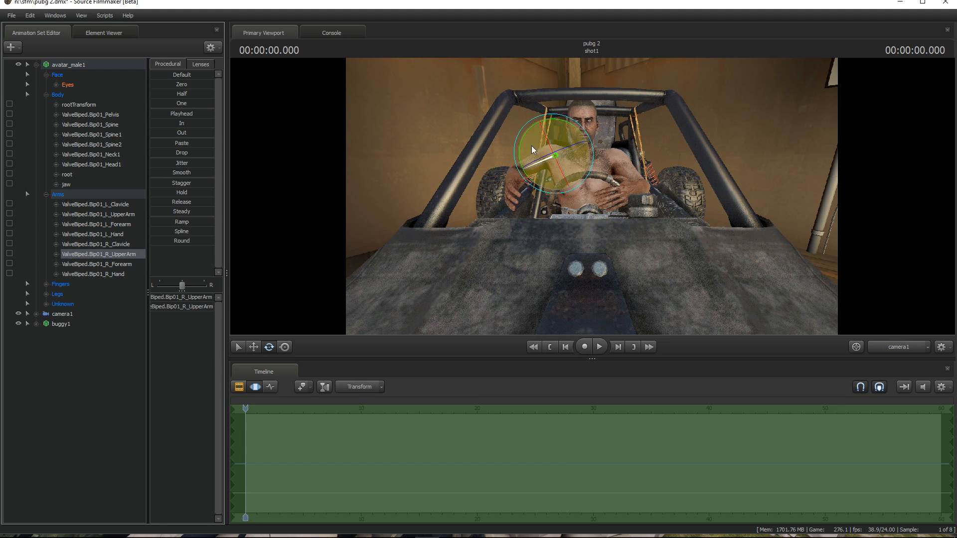
{"action": "left_click_drag", "start_coordinate": [530, 121], "coordinate": [524, 150]}
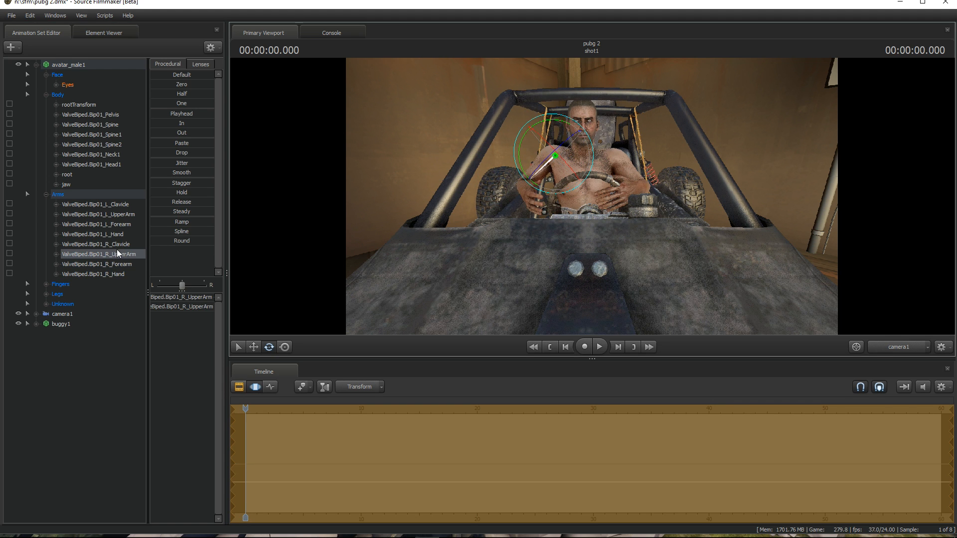
{"action": "left_click", "coordinate": [118, 245]}
{"action": "left_click_drag", "start_coordinate": [557, 195], "coordinate": [547, 191]}
{"action": "left_click_drag", "start_coordinate": [562, 155], "coordinate": [590, 163]}
{"action": "left_click", "coordinate": [110, 413]}
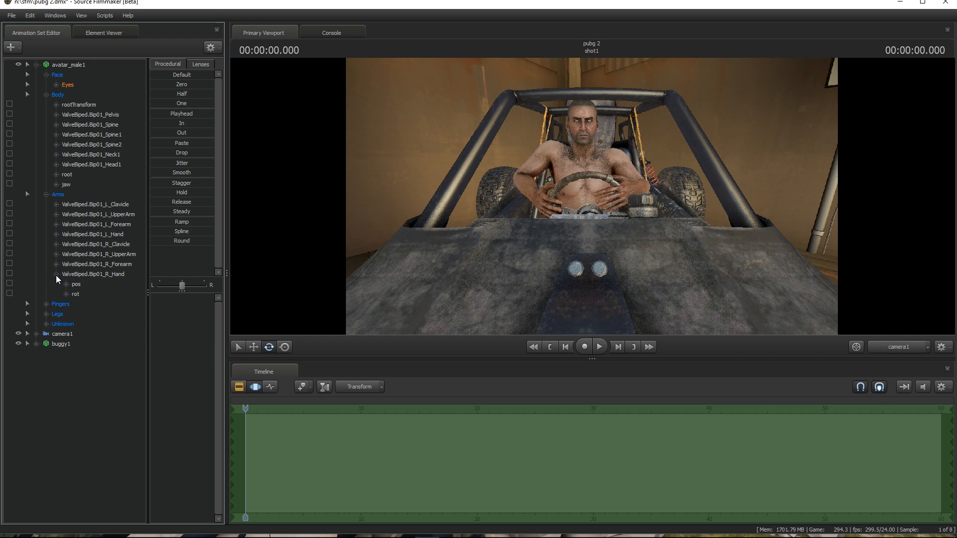
Step: Expand the RightFingers group and rotate the right thumb bones R_Finger0 to R_Finger02 toward the steering wheel, using a work camera close-up
{"action": "left_click", "coordinate": [45, 194]}
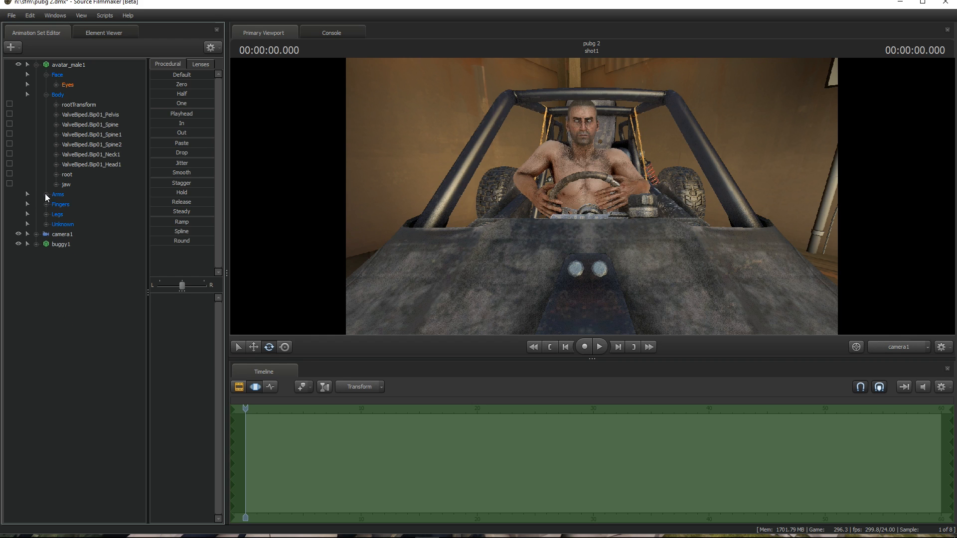
{"action": "left_click", "coordinate": [46, 204]}
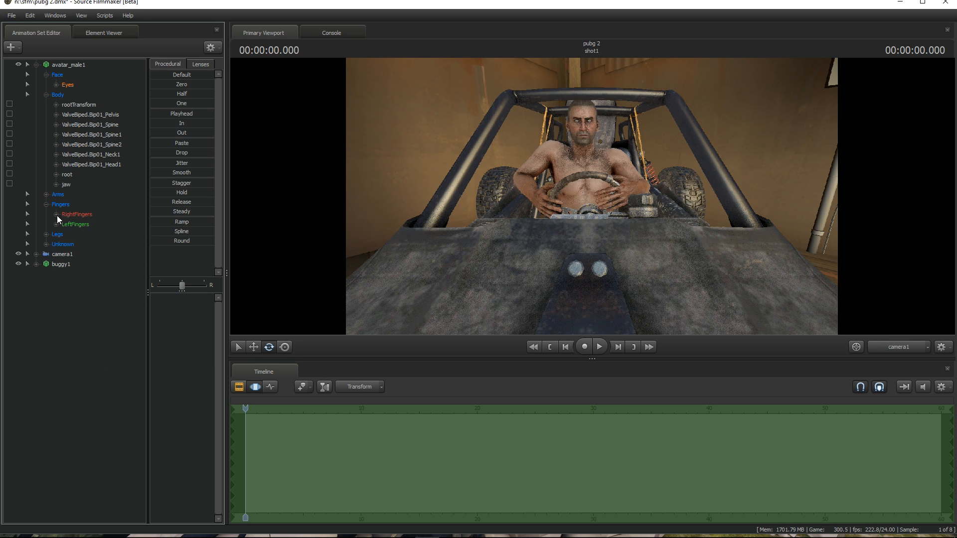
{"action": "left_click", "coordinate": [56, 215]}
{"action": "left_click", "coordinate": [120, 225]}
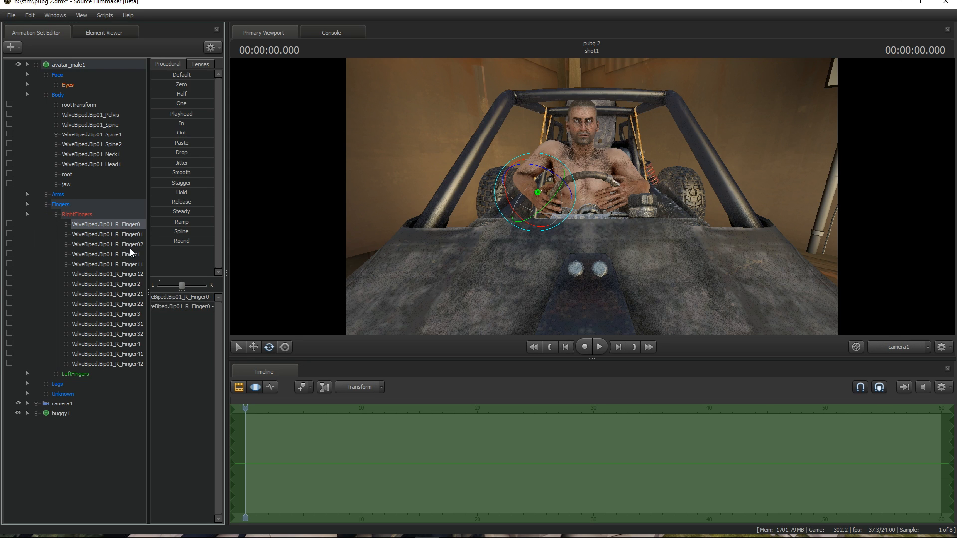
{"action": "left_click", "coordinate": [132, 245], "text": "shift"}
{"action": "left_click", "coordinate": [908, 352]}
{"action": "key", "text": "w"}
{"action": "left_click_drag", "start_coordinate": [657, 250], "coordinate": [625, 207]}
{"action": "key", "text": "s"}
{"action": "key", "text": "w"}
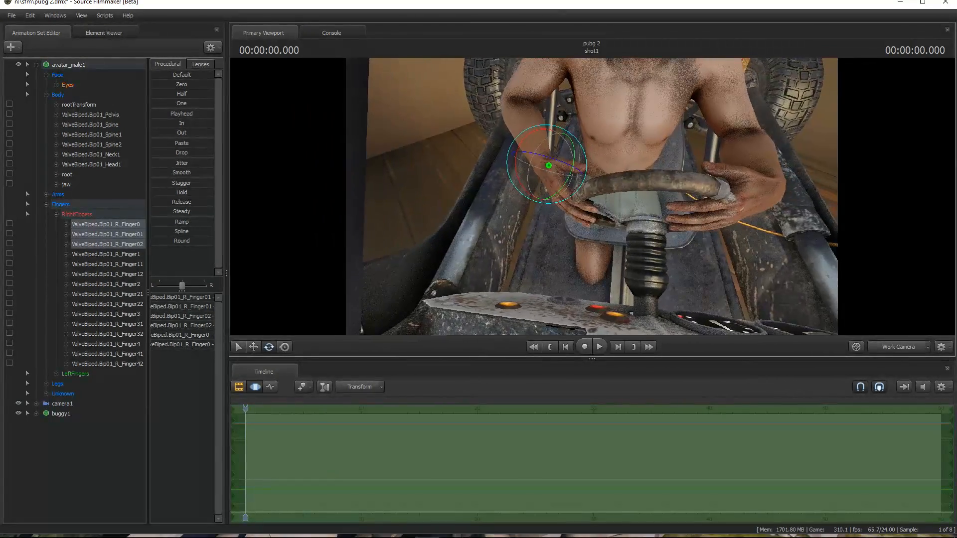
{"action": "left_click_drag", "start_coordinate": [587, 165], "coordinate": [567, 170]}
{"action": "left_click", "coordinate": [132, 244]}
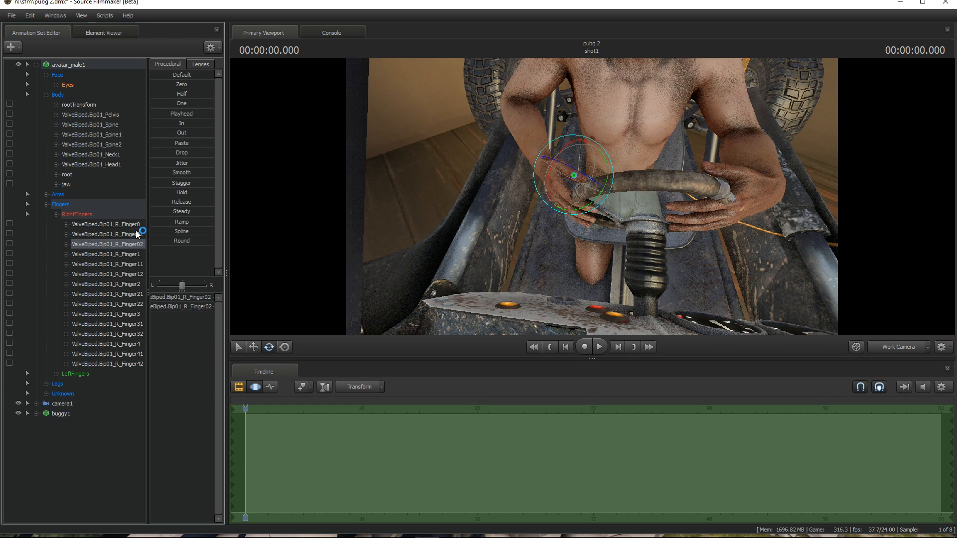
{"action": "left_click_drag", "start_coordinate": [608, 186], "coordinate": [597, 192]}
Step: Curl the right index finger around the steering wheel by rotating R_Finger1, R_Finger11 and R_Finger12
{"action": "left_click", "coordinate": [116, 255]}
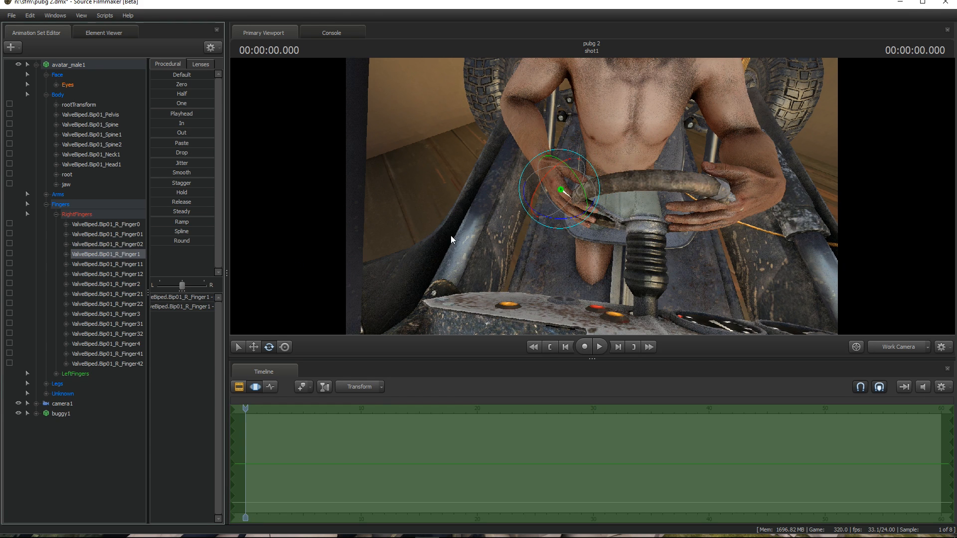
{"action": "left_click_drag", "start_coordinate": [573, 219], "coordinate": [552, 227]}
{"action": "left_click", "coordinate": [129, 264]}
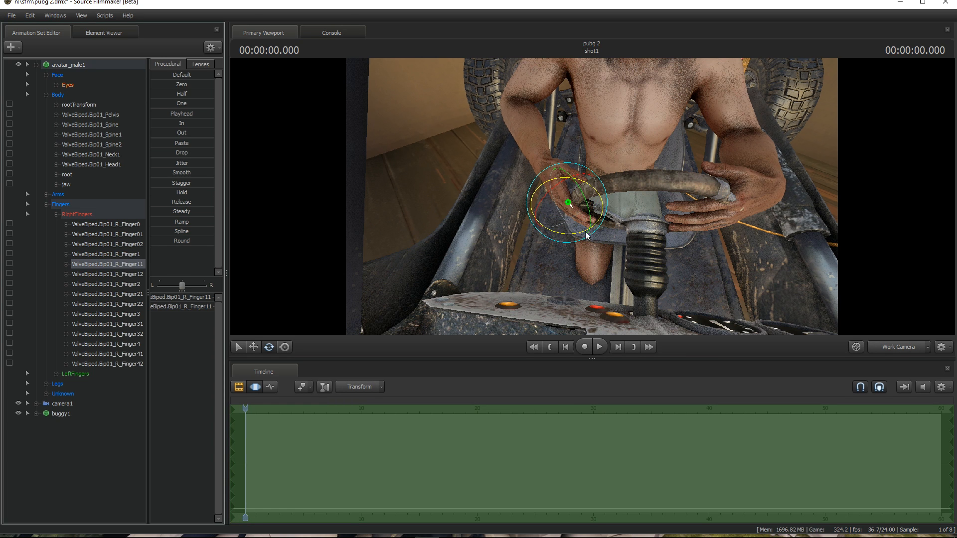
{"action": "left_click_drag", "start_coordinate": [581, 233], "coordinate": [601, 227]}
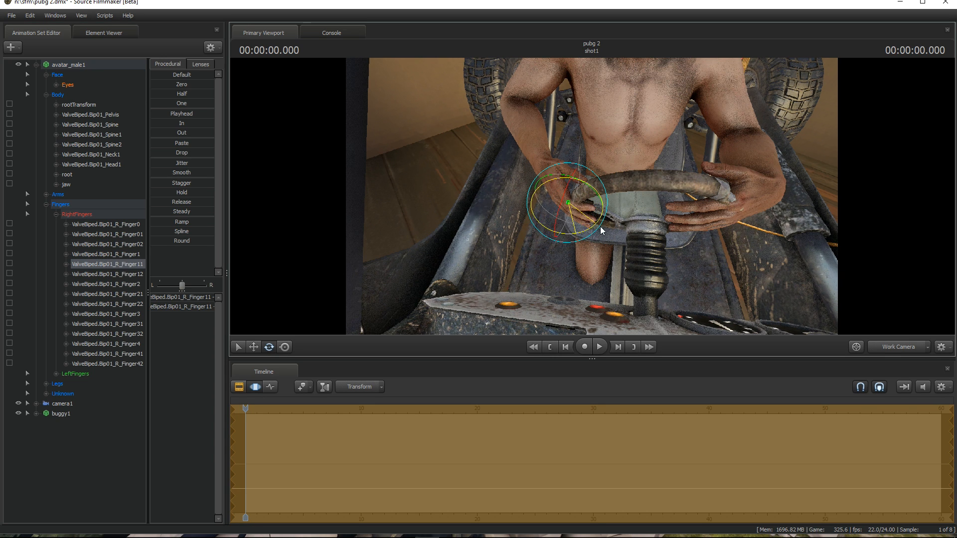
{"action": "left_click", "coordinate": [145, 275]}
{"action": "left_click_drag", "start_coordinate": [592, 225], "coordinate": [618, 225]}
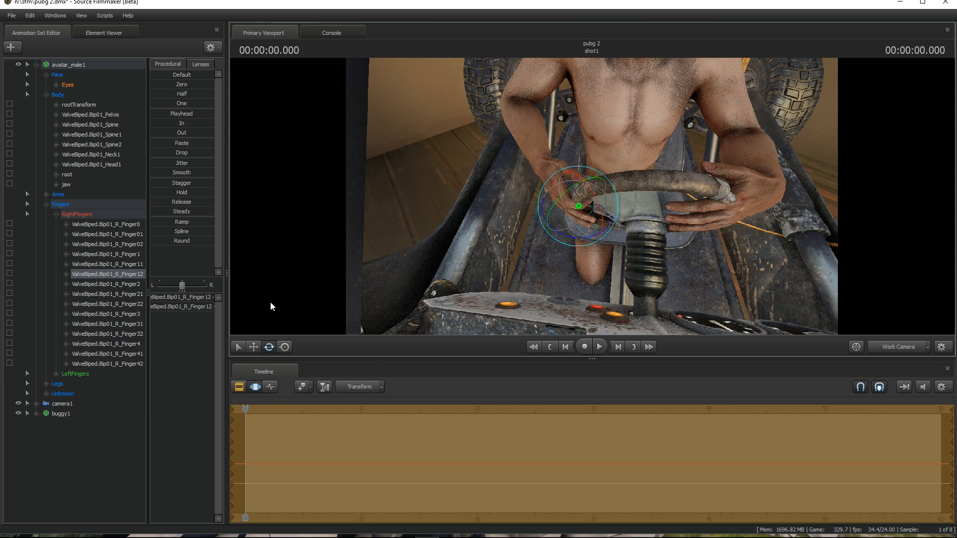
Step: Curl the right middle finger around the steering wheel by rotating R_Finger2, R_Finger21 and R_Finger22
{"action": "left_click", "coordinate": [130, 285]}
{"action": "left_click_drag", "start_coordinate": [575, 233], "coordinate": [571, 235]}
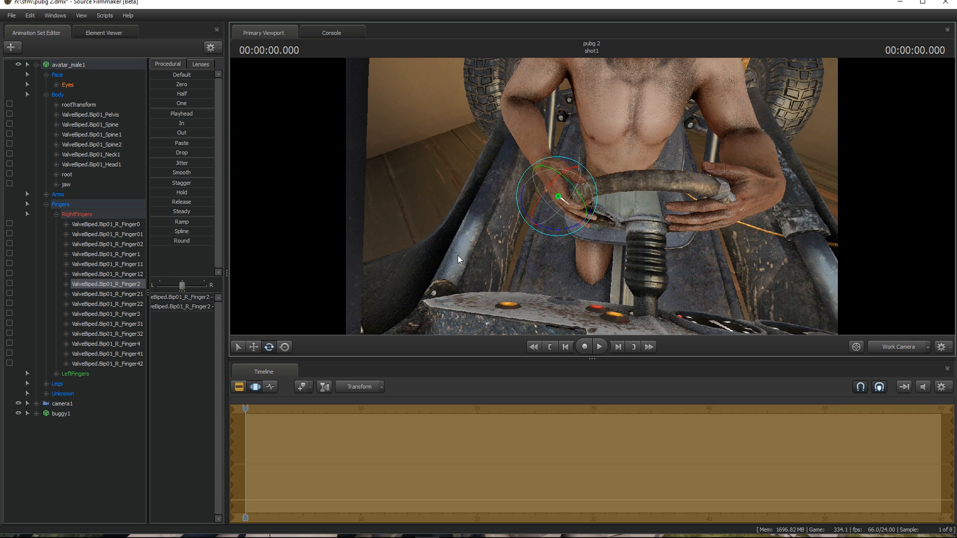
{"action": "left_click", "coordinate": [124, 294]}
{"action": "left_click_drag", "start_coordinate": [596, 238], "coordinate": [609, 225]}
{"action": "left_click", "coordinate": [122, 304]}
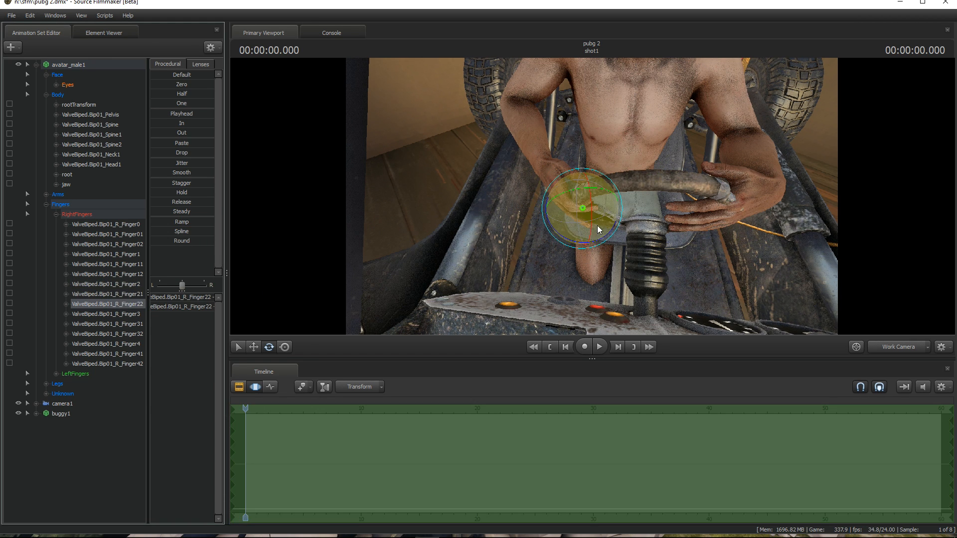
{"action": "left_click_drag", "start_coordinate": [607, 238], "coordinate": [623, 200]}
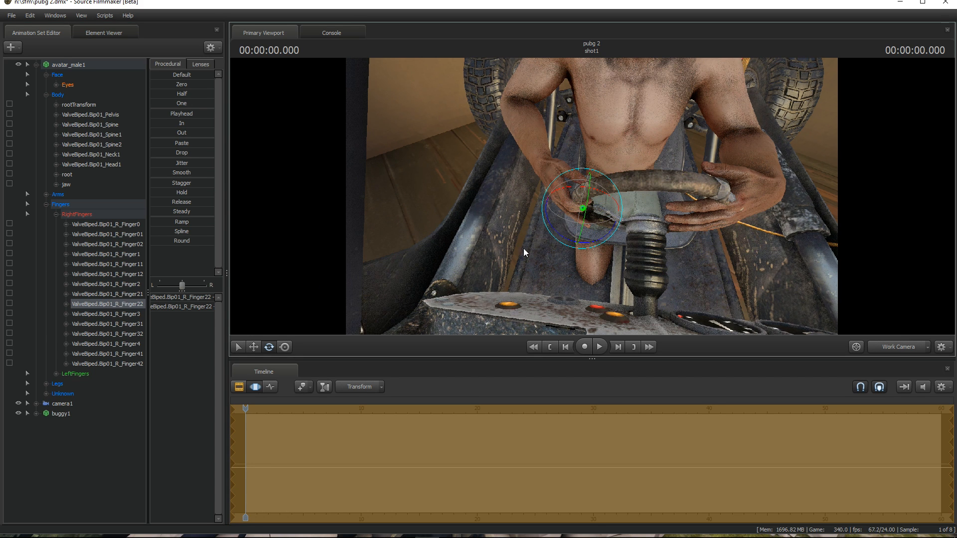
Step: Curl the right ring finger around the steering wheel by rotating R_Finger3, R_Finger31 and R_Finger32
{"action": "left_click", "coordinate": [135, 313]}
{"action": "left_click_drag", "start_coordinate": [568, 243], "coordinate": [600, 245]}
{"action": "left_click", "coordinate": [132, 326]}
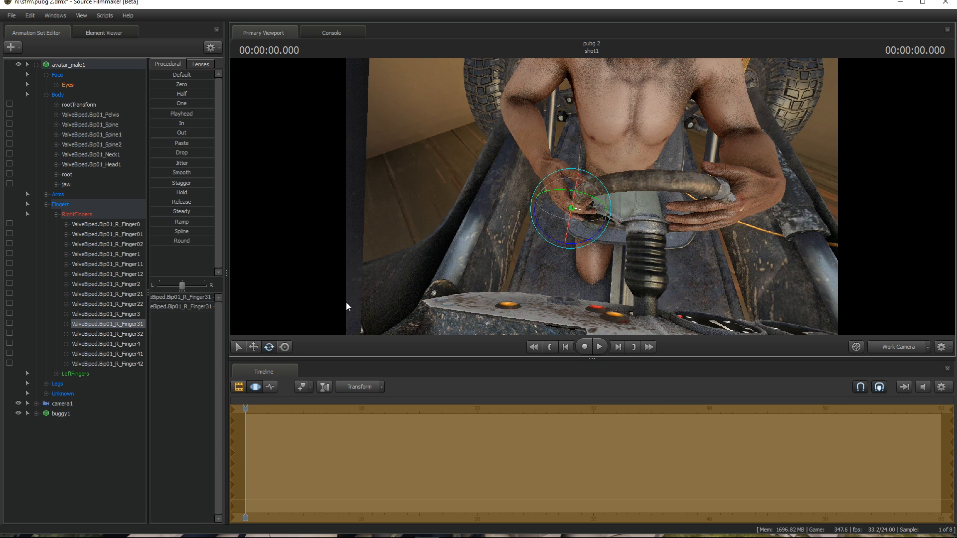
{"action": "left_click", "coordinate": [124, 335]}
{"action": "left_click_drag", "start_coordinate": [603, 243], "coordinate": [621, 234]}
Step: Curl the right little finger around the steering wheel by rotating R_Finger4, R_Finger41 and R_Finger42
{"action": "left_click", "coordinate": [132, 343]}
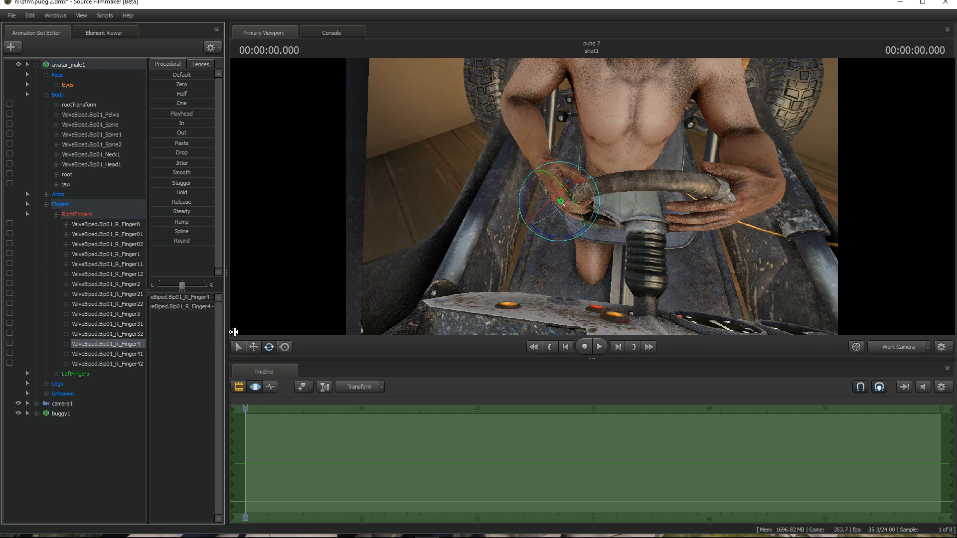
{"action": "left_click_drag", "start_coordinate": [569, 236], "coordinate": [578, 216]}
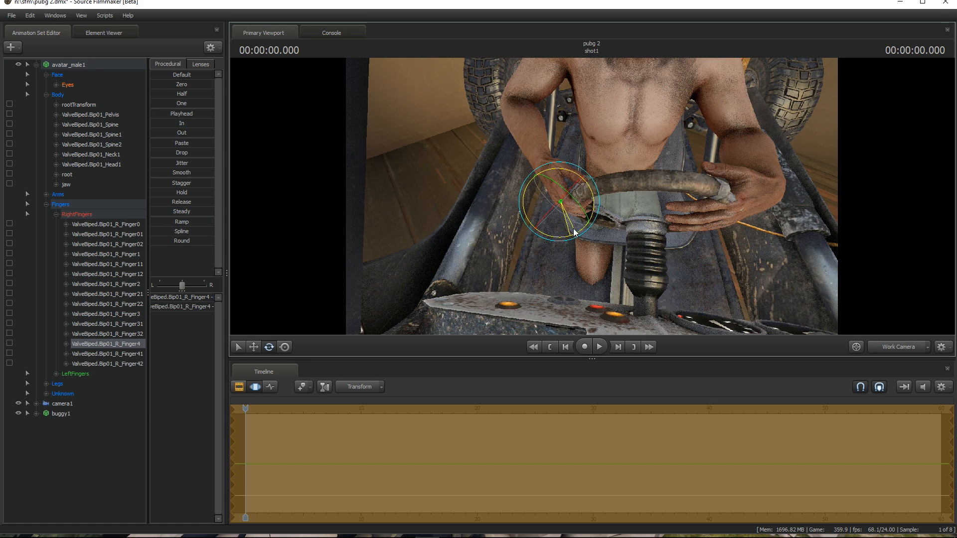
{"action": "left_click", "coordinate": [120, 353]}
{"action": "left_click_drag", "start_coordinate": [567, 245], "coordinate": [586, 246]}
{"action": "left_click", "coordinate": [109, 365]}
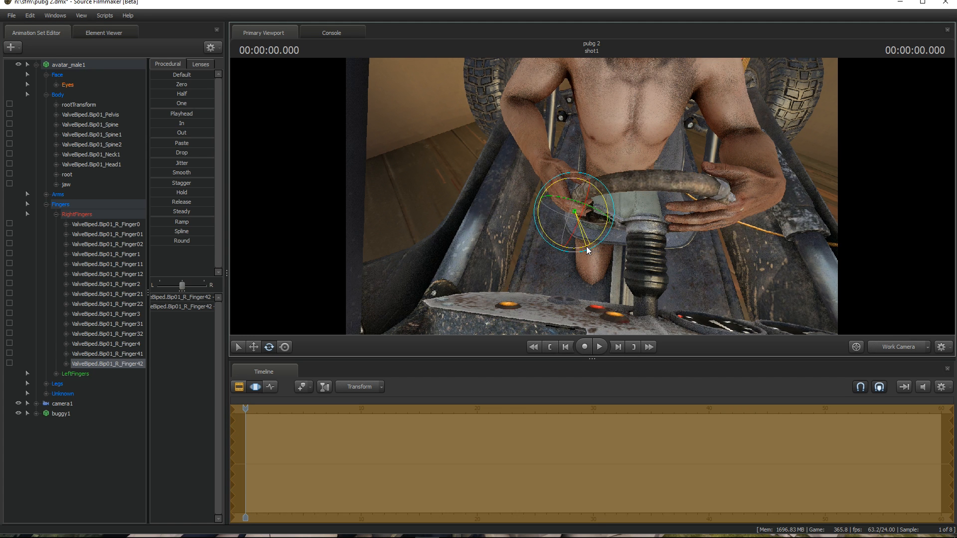
Step: From the camera1 view, expand LeftFingers in place of RightFingers and rotate the left thumb bones L_Finger0 and L_Finger01 toward the wheel
{"action": "left_click", "coordinate": [895, 351]}
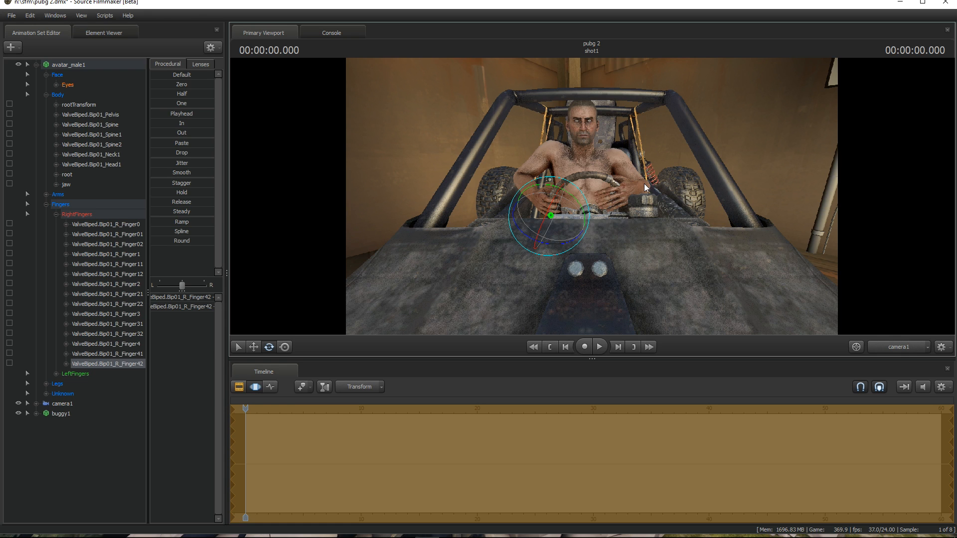
{"action": "left_click", "coordinate": [56, 374]}
{"action": "left_click", "coordinate": [55, 214]}
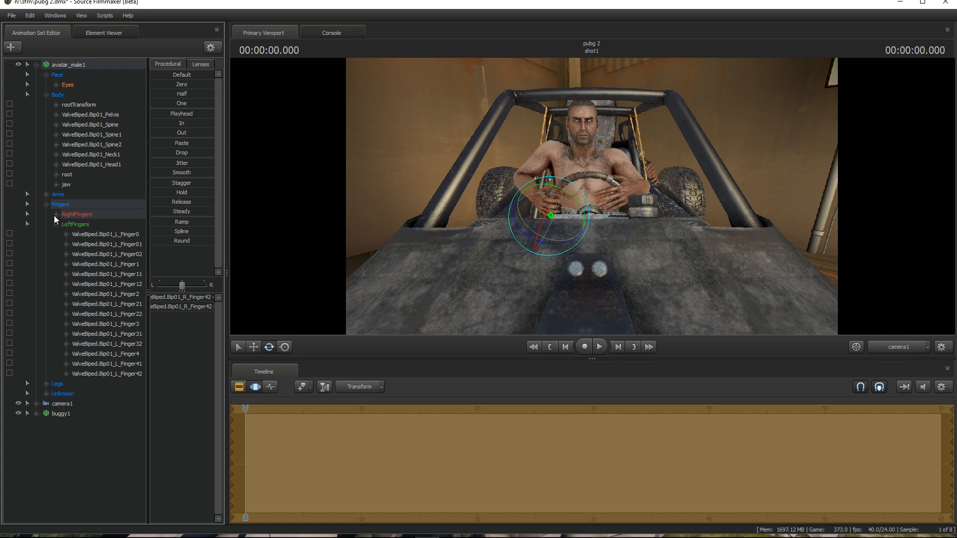
{"action": "left_click", "coordinate": [123, 236]}
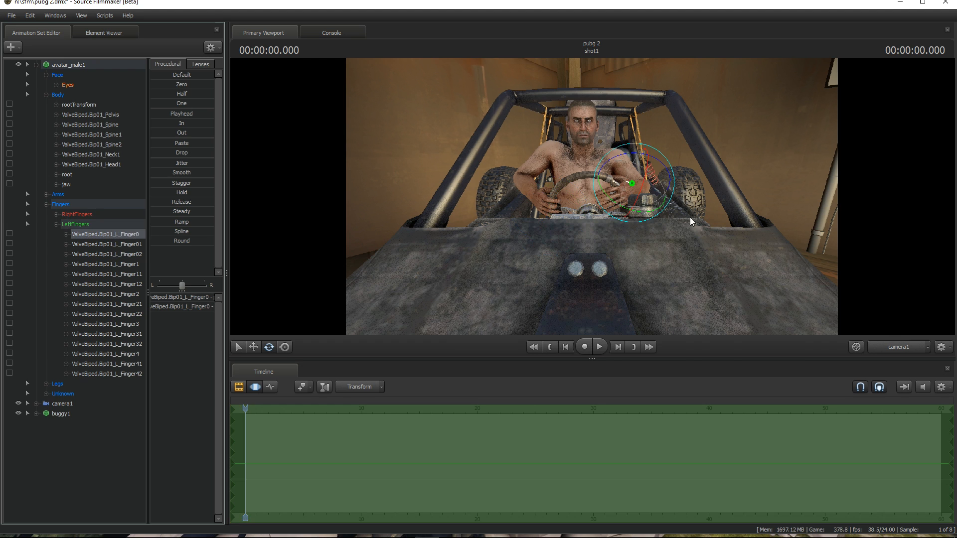
{"action": "left_click_drag", "start_coordinate": [642, 183], "coordinate": [643, 178]}
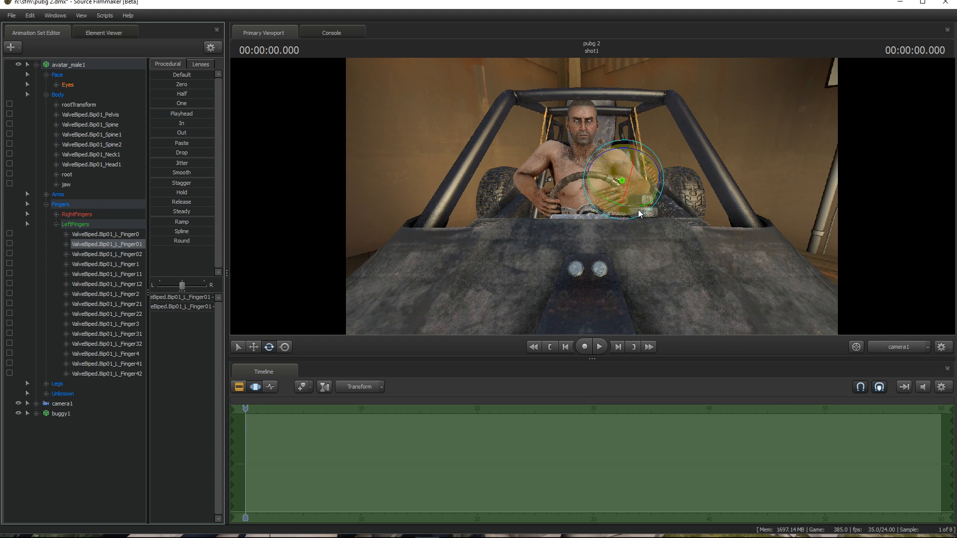
{"action": "left_click", "coordinate": [125, 256]}
{"action": "left_click_drag", "start_coordinate": [630, 203], "coordinate": [636, 201]}
{"action": "key", "text": "ctrl+z"}
Step: Rotate the left fingertip bones together, selecting L_Finger02, L_Finger12, L_Finger22 and L_Finger32
{"action": "left_click", "coordinate": [134, 285], "text": "ctrl"}
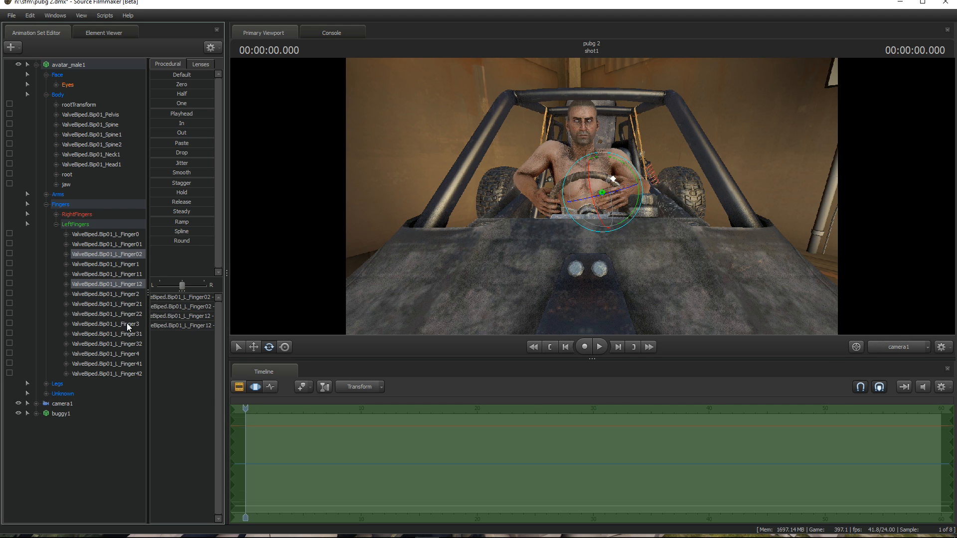
{"action": "left_click", "coordinate": [128, 314], "text": "ctrl"}
{"action": "left_click", "coordinate": [130, 343], "text": "ctrl"}
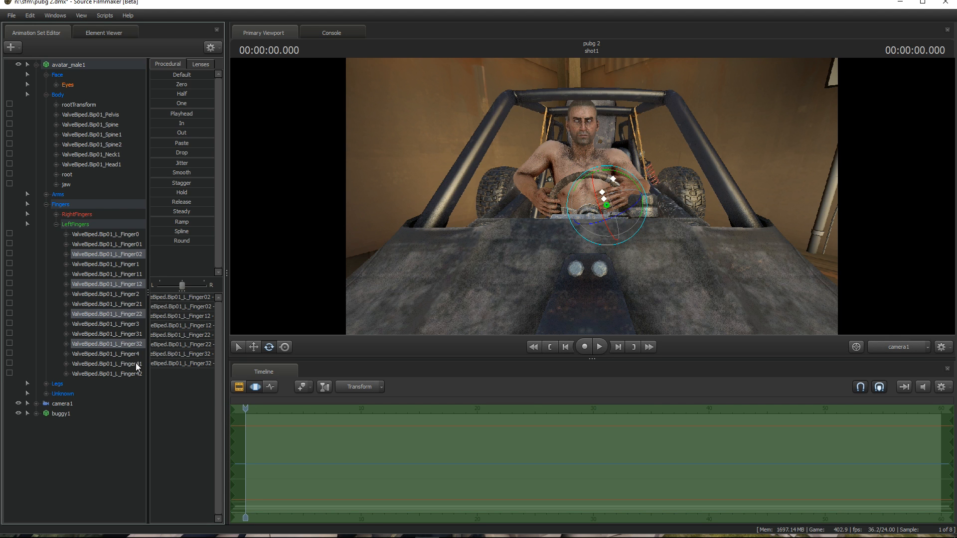
{"action": "left_click_drag", "start_coordinate": [622, 216], "coordinate": [597, 232]}
Step: Bend the left finger base bones L_Finger1, L_Finger2, L_Finger3 and L_Finger4 together toward the steering wheel
{"action": "left_click", "coordinate": [125, 264]}
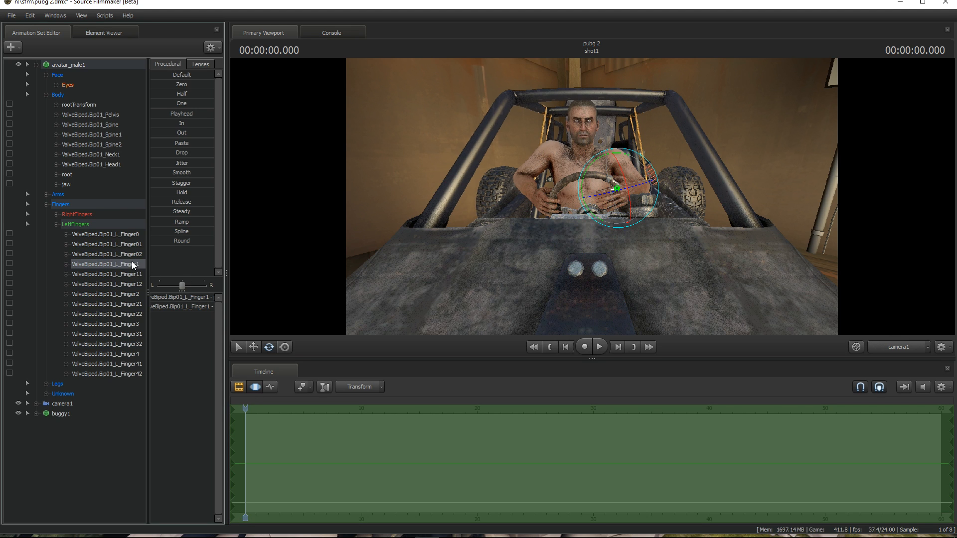
{"action": "left_click", "coordinate": [134, 295], "text": "ctrl"}
{"action": "left_click", "coordinate": [130, 324], "text": "ctrl"}
{"action": "left_click", "coordinate": [131, 354], "text": "ctrl"}
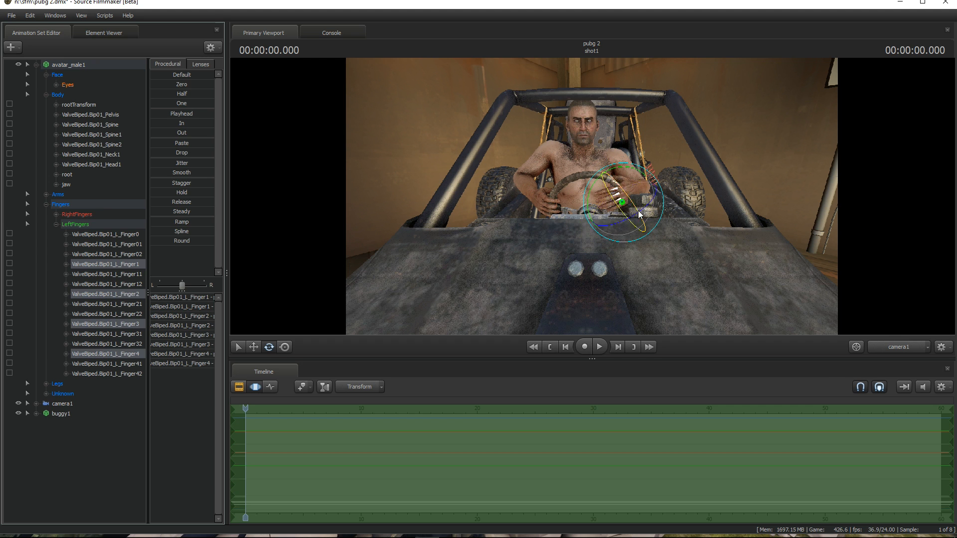
{"action": "left_click", "coordinate": [245, 194]}
Step: Curl the left middle finger joints L_Finger11, L_Finger21, L_Finger31 and L_Finger41 together around the steering wheel
{"action": "left_click", "coordinate": [125, 274]}
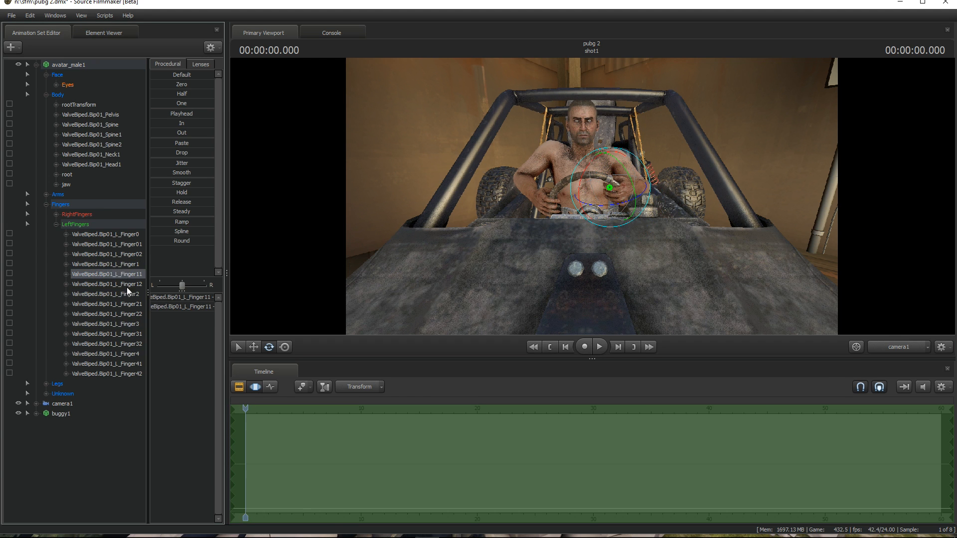
{"action": "left_click", "coordinate": [128, 306], "text": "ctrl"}
{"action": "left_click", "coordinate": [129, 334], "text": "ctrl"}
{"action": "left_click", "coordinate": [129, 364], "text": "ctrl"}
{"action": "mouse_move", "coordinate": [629, 210]}
{"action": "left_mouse_down"}
{"action": "mouse_move", "coordinate": [607, 220]}
{"action": "mouse_move", "coordinate": [620, 223]}
{"action": "left_mouse_up"}
Step: Fine-tune the left hand's grip bone by bone, going through L_Finger12, L_Finger11, L_Finger21, L_Finger31 and L_Finger4
{"action": "left_click", "coordinate": [130, 283]}
{"action": "left_click", "coordinate": [131, 274]}
{"action": "left_click", "coordinate": [123, 303]}
{"action": "left_click", "coordinate": [129, 334]}
{"action": "left_click", "coordinate": [128, 354]}
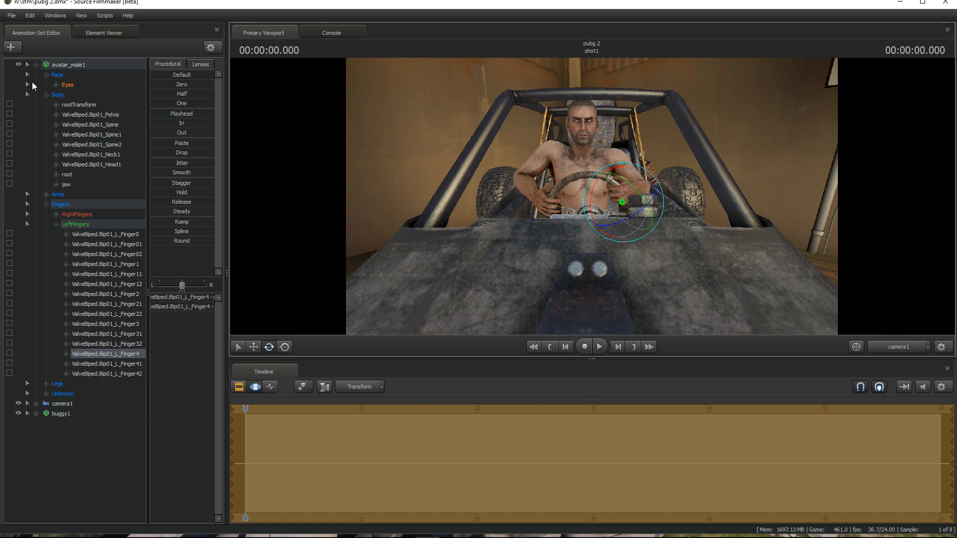
Step: Collapse the avatar_male1 animation set, select the whole set and adjust its eyes_updown slider
{"action": "left_click", "coordinate": [36, 64]}
{"action": "left_click", "coordinate": [105, 215]}
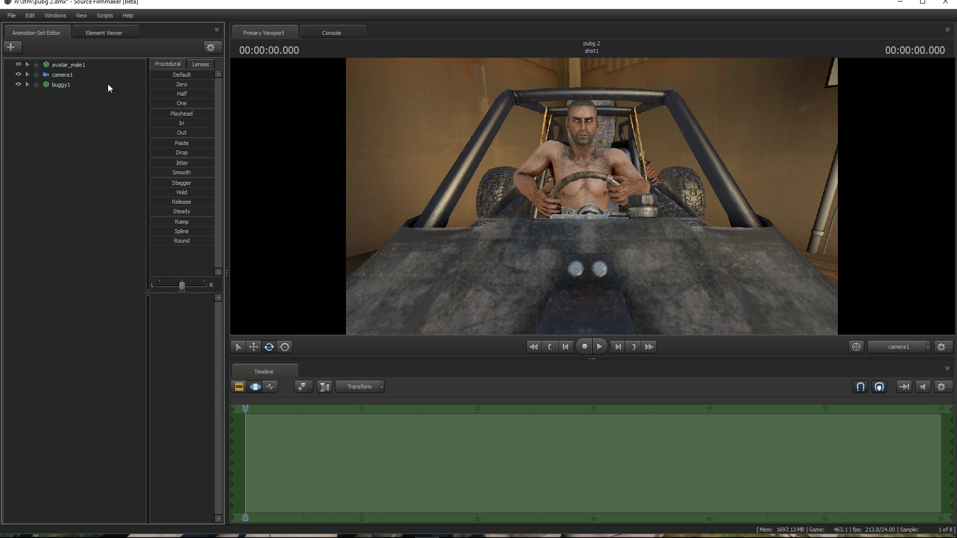
{"action": "left_click", "coordinate": [66, 65]}
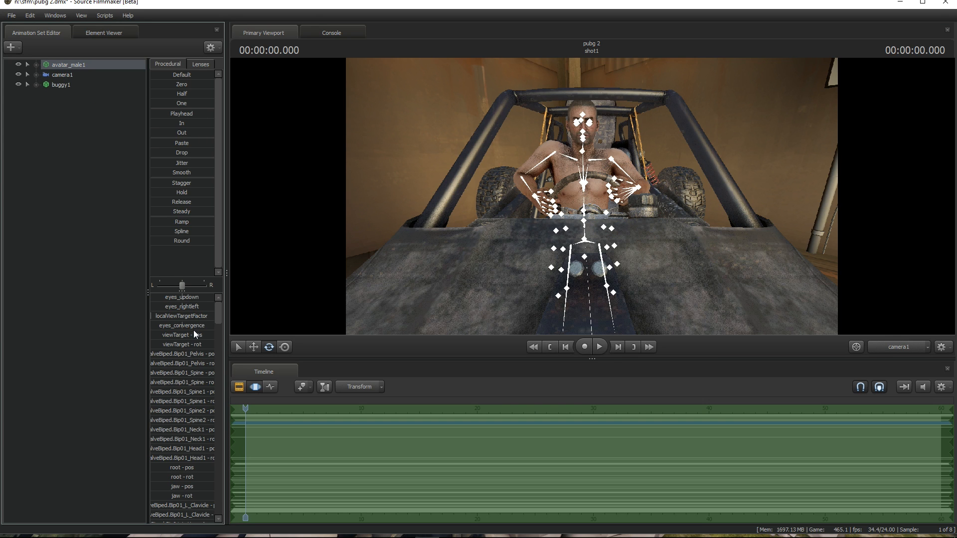
{"action": "left_click", "coordinate": [182, 297]}
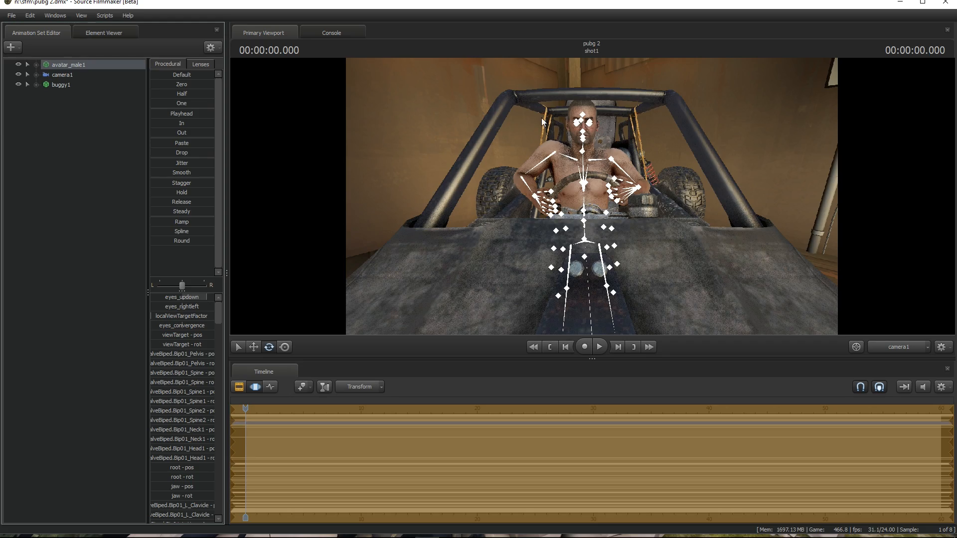
Step: Refine the avatar's gaze in a work camera close-up with eyes_updown, eyes_rightleft, localViewTargetFactor and eyes_convergence, and deselect the avatar
{"action": "left_click", "coordinate": [891, 344]}
{"action": "left_click_drag", "start_coordinate": [698, 200], "coordinate": [698, 127]}
{"action": "key", "text": "w"}
{"action": "key", "text": "d"}
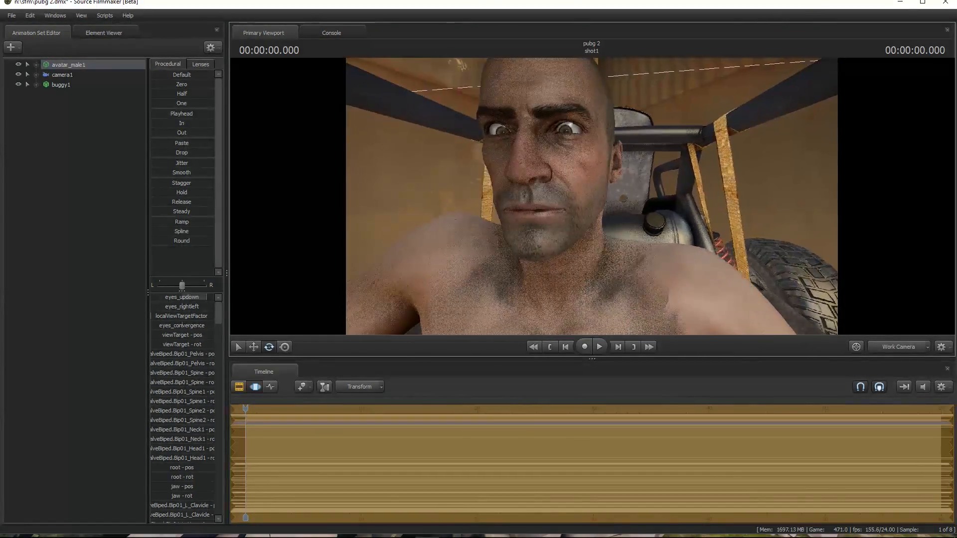
{"action": "left_click_drag", "start_coordinate": [183, 298], "coordinate": [175, 298]}
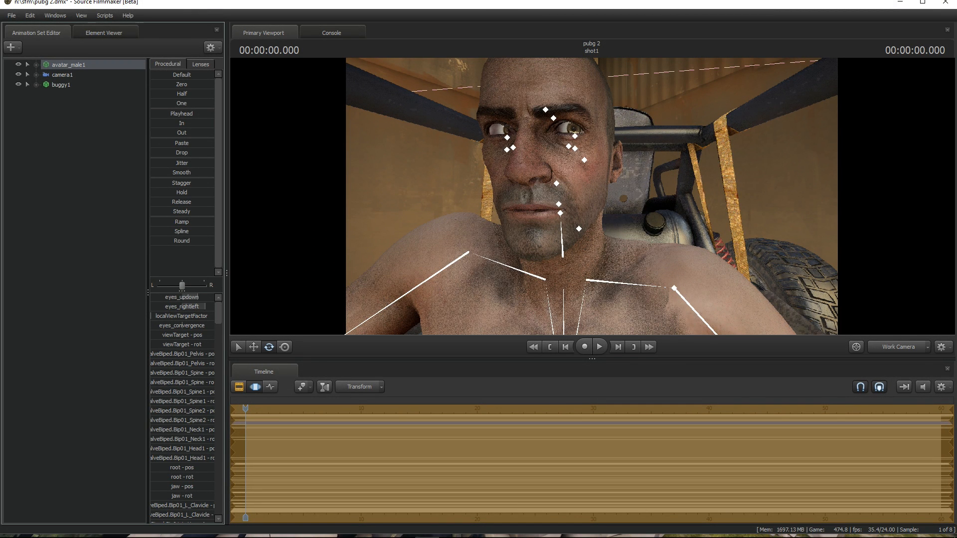
{"action": "mouse_move", "coordinate": [182, 317]}
{"action": "left_mouse_down"}
{"action": "mouse_move", "coordinate": [205, 326]}
{"action": "mouse_move", "coordinate": [195, 326]}
{"action": "left_mouse_up"}
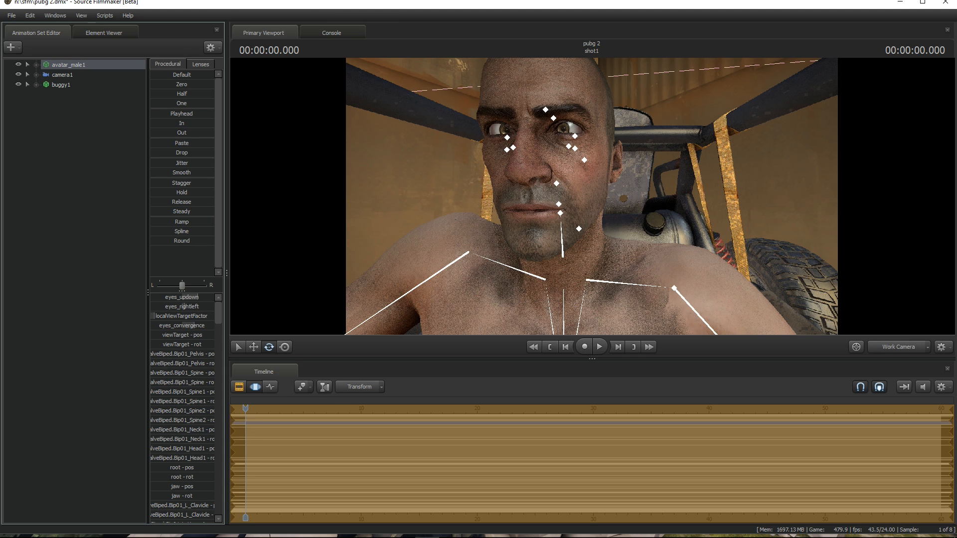
{"action": "left_click", "coordinate": [129, 255]}
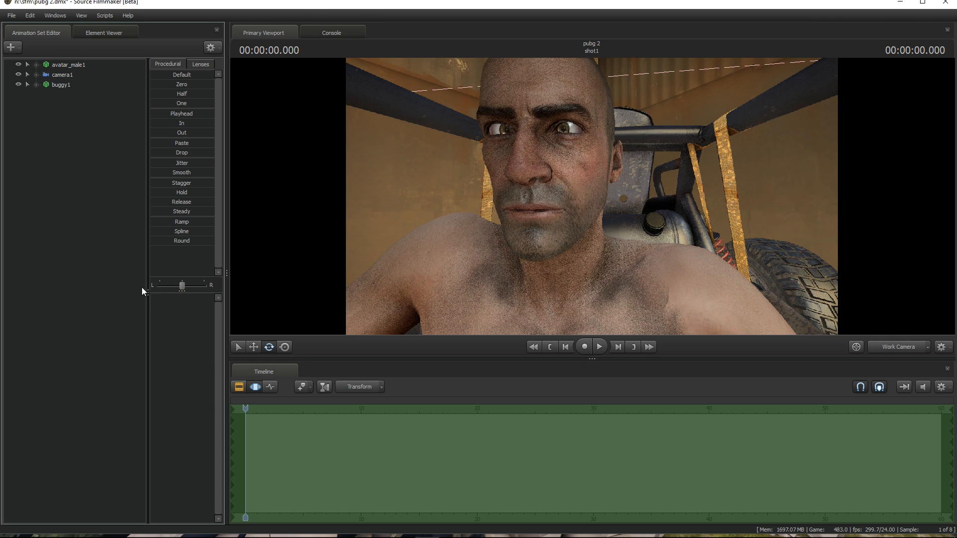
Step: Return to the camera1 view and set the avatar's Armor body group to M_Armor_C_01_OuterPJ.smd
{"action": "left_click", "coordinate": [73, 66]}
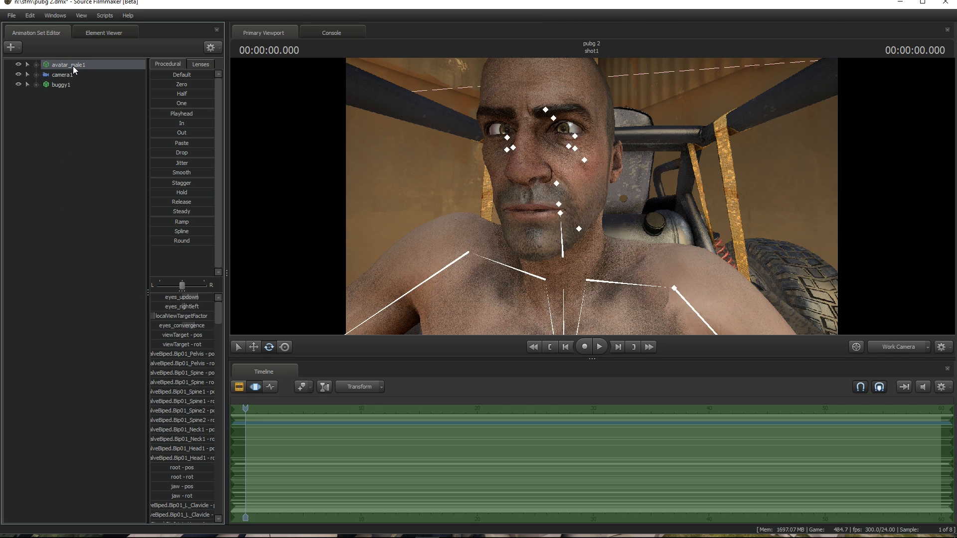
{"action": "left_click", "coordinate": [909, 346]}
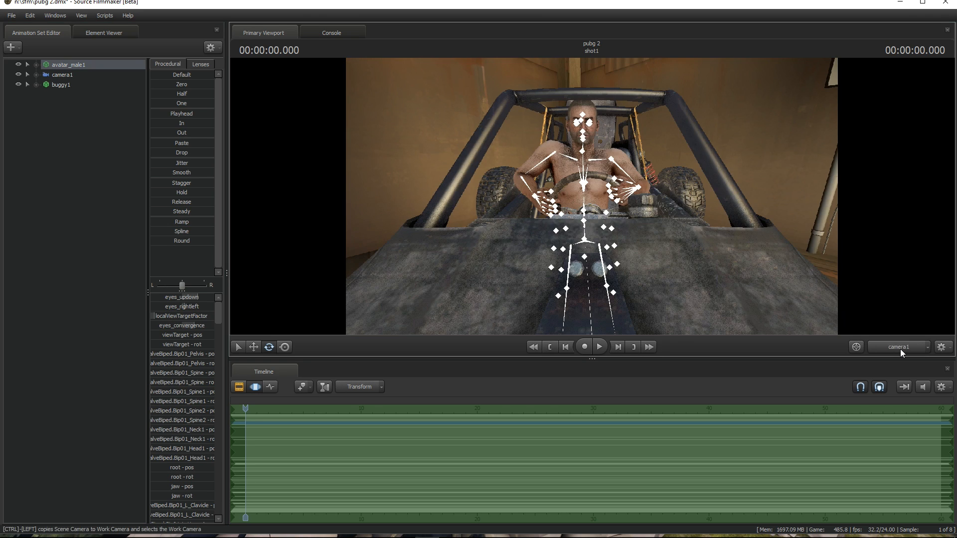
{"action": "right_click", "coordinate": [71, 64]}
{"action": "right_click", "coordinate": [59, 66]}
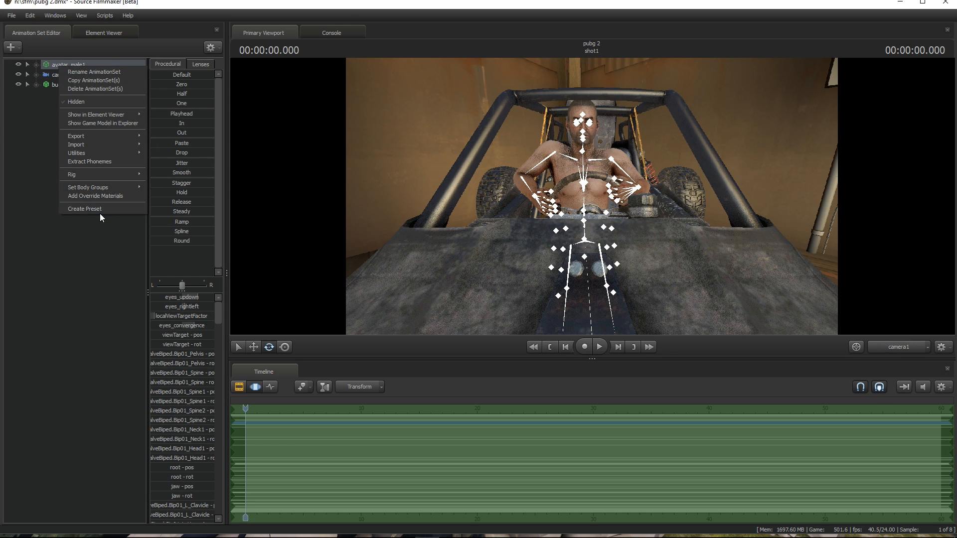
{"action": "mouse_move", "coordinate": [116, 188]}
{"action": "mouse_move", "coordinate": [165, 189]}
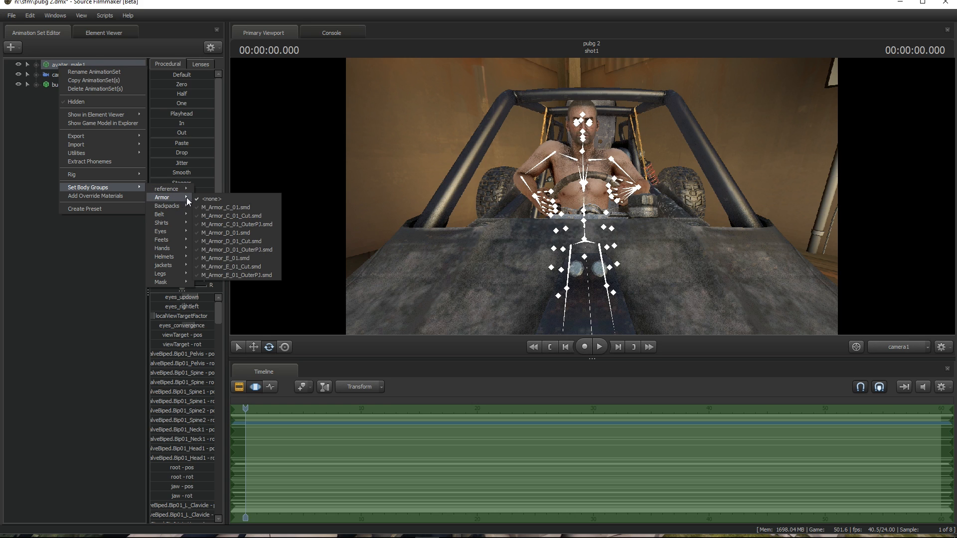
{"action": "left_click", "coordinate": [232, 224]}
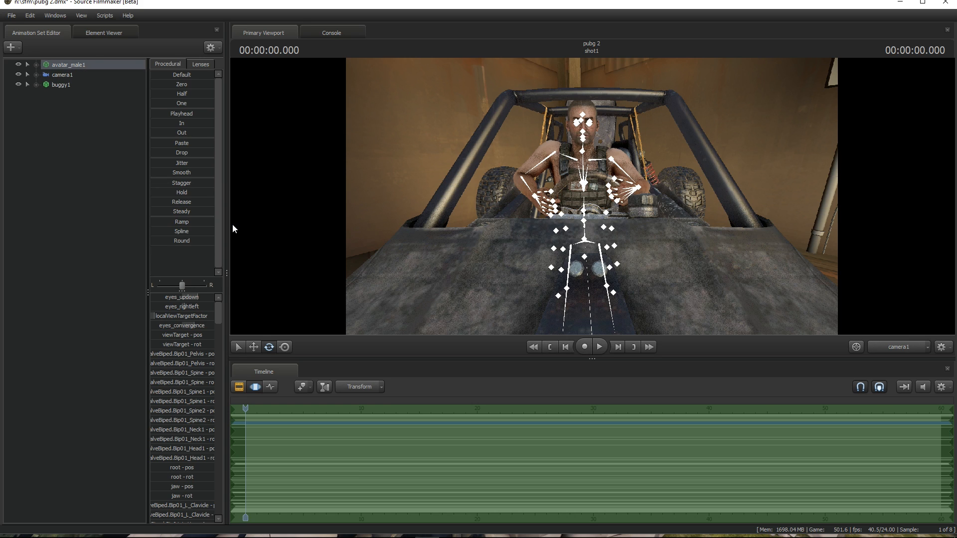
Step: Set the avatar's Backpacks body group to M_Back_E_01.smd
{"action": "right_click", "coordinate": [79, 65]}
{"action": "mouse_move", "coordinate": [152, 185]}
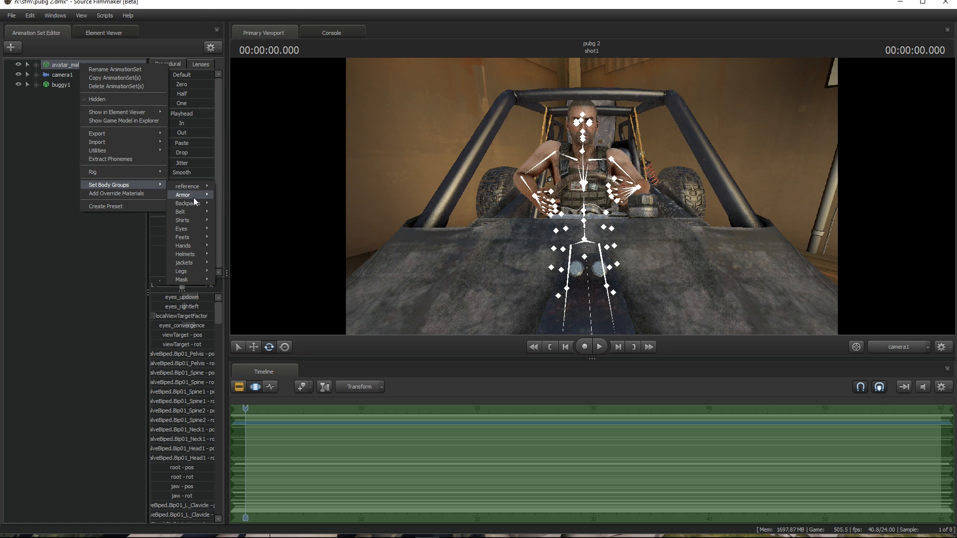
{"action": "mouse_move", "coordinate": [196, 204]}
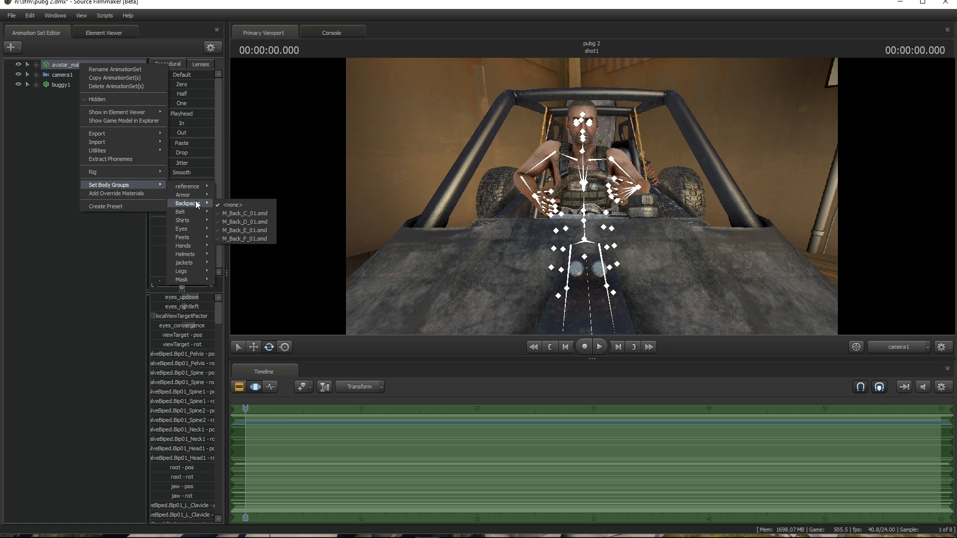
{"action": "left_click", "coordinate": [247, 230]}
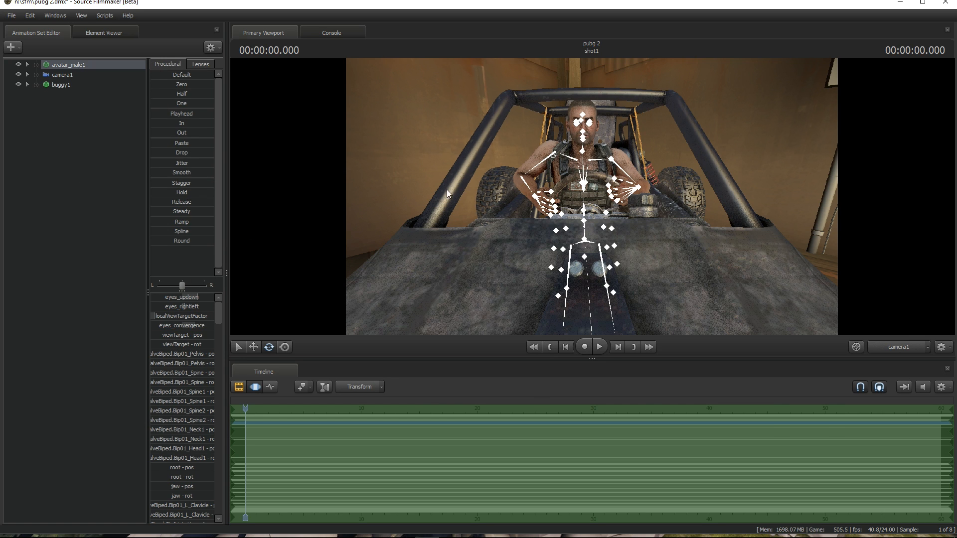
Step: Set the avatar's Helmets body group to M_Head_F_01.smd
{"action": "right_click", "coordinate": [83, 65]}
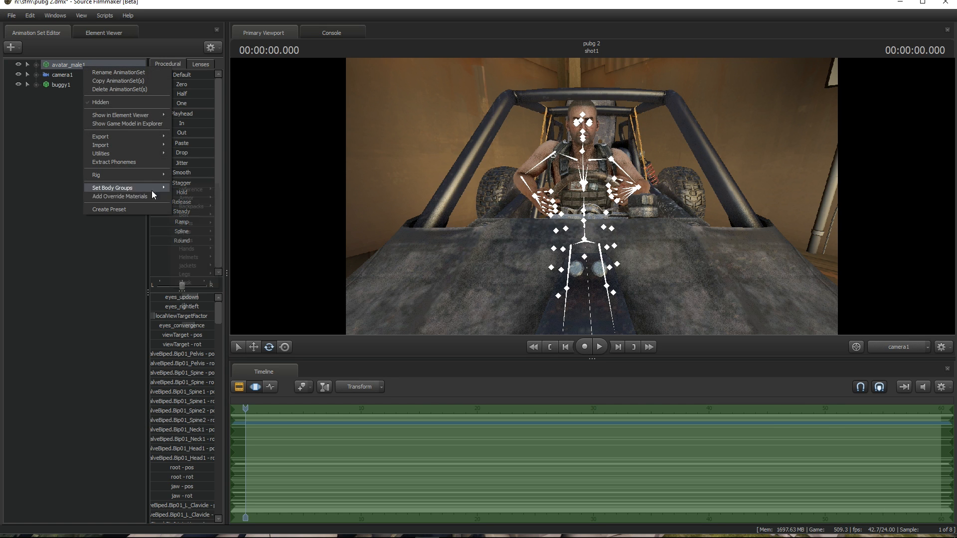
{"action": "mouse_move", "coordinate": [164, 176]}
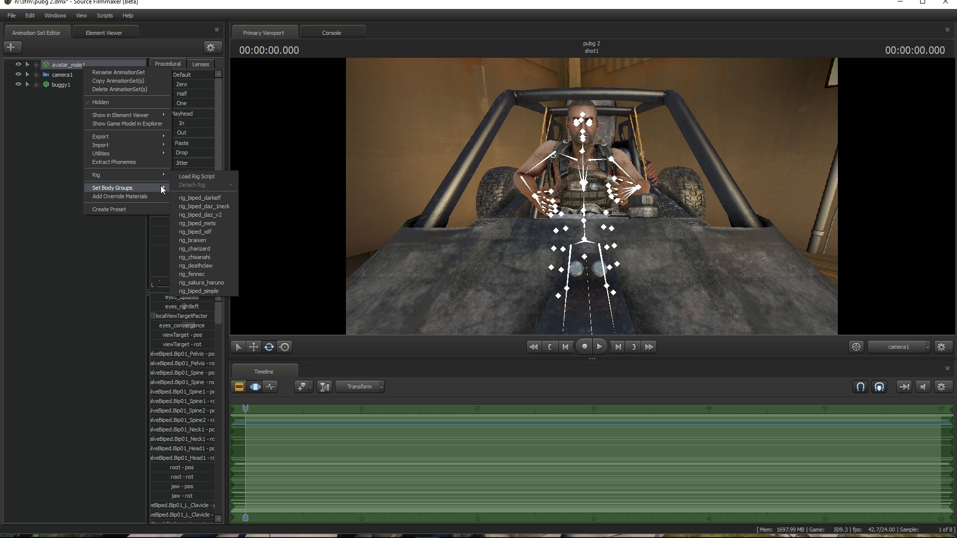
{"action": "mouse_move", "coordinate": [209, 241]}
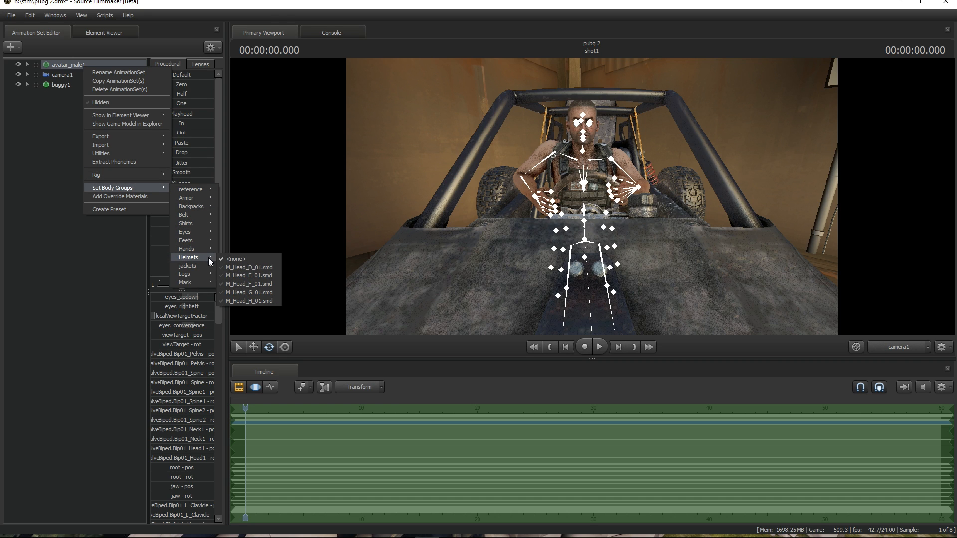
{"action": "mouse_move", "coordinate": [211, 257]}
{"action": "left_click", "coordinate": [250, 283]}
Step: Choose an M_Body shirt variant for the avatar's Shirts body group
{"action": "right_click", "coordinate": [81, 66]}
{"action": "mouse_move", "coordinate": [162, 188]}
{"action": "mouse_move", "coordinate": [198, 265]}
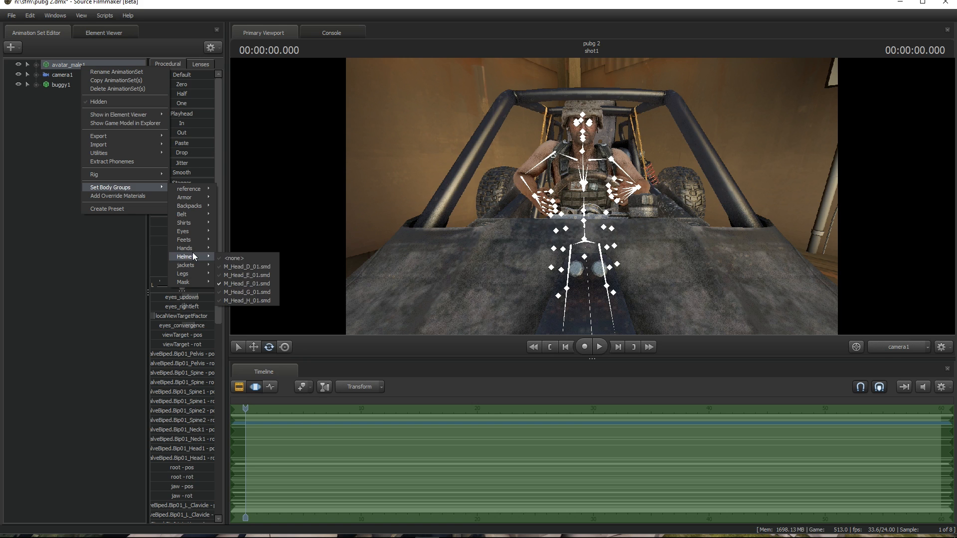
{"action": "mouse_move", "coordinate": [199, 224]}
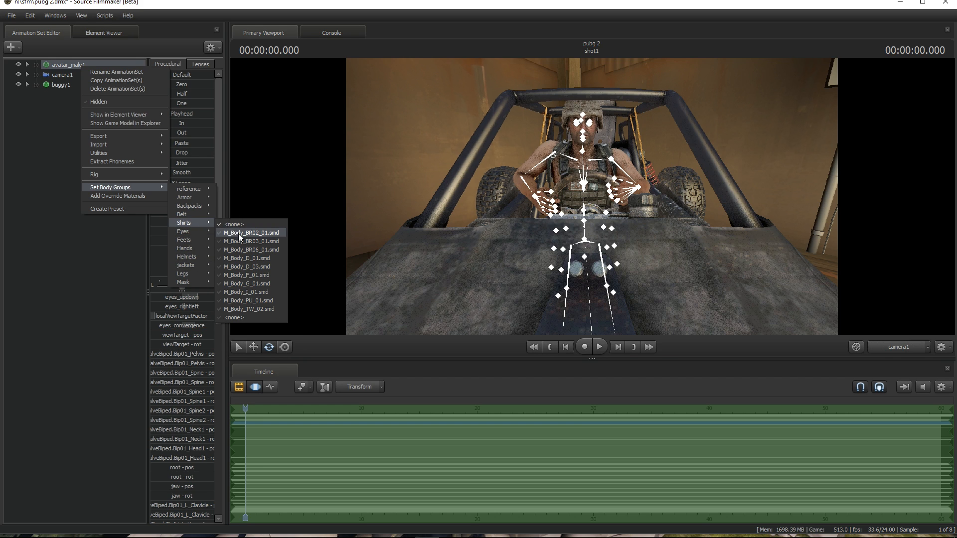
{"action": "left_click", "coordinate": [255, 289]}
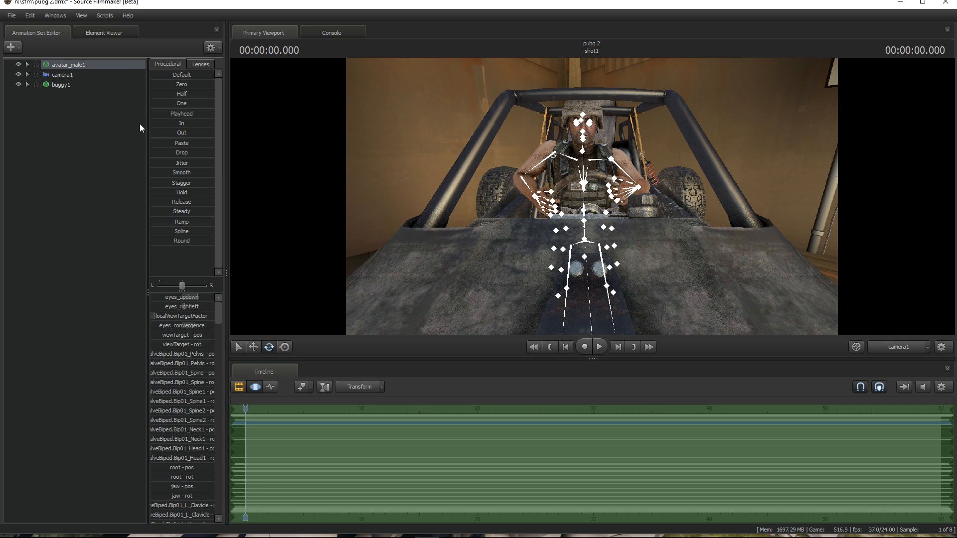
Step: Try the M_Jacket_H_01.smd and M_Jacket_PJ_01_CUT.smd variants in the avatar's Jackets body group
{"action": "right_click", "coordinate": [119, 67]}
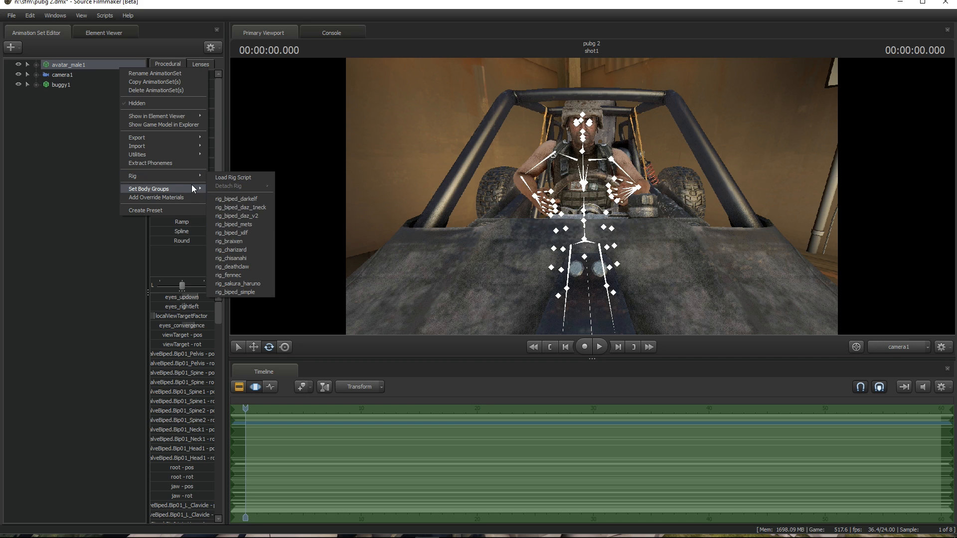
{"action": "mouse_move", "coordinate": [197, 188]}
{"action": "mouse_move", "coordinate": [232, 225]}
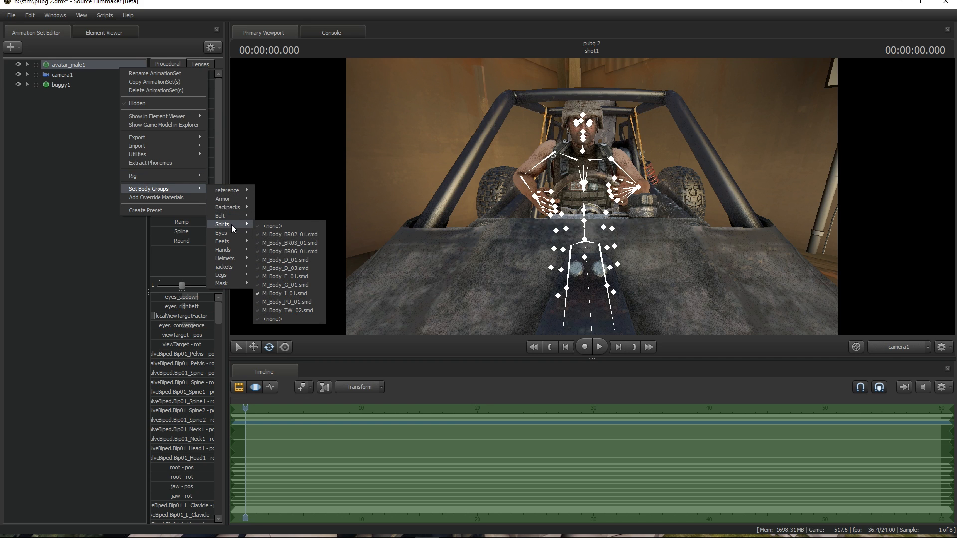
{"action": "mouse_move", "coordinate": [244, 268]}
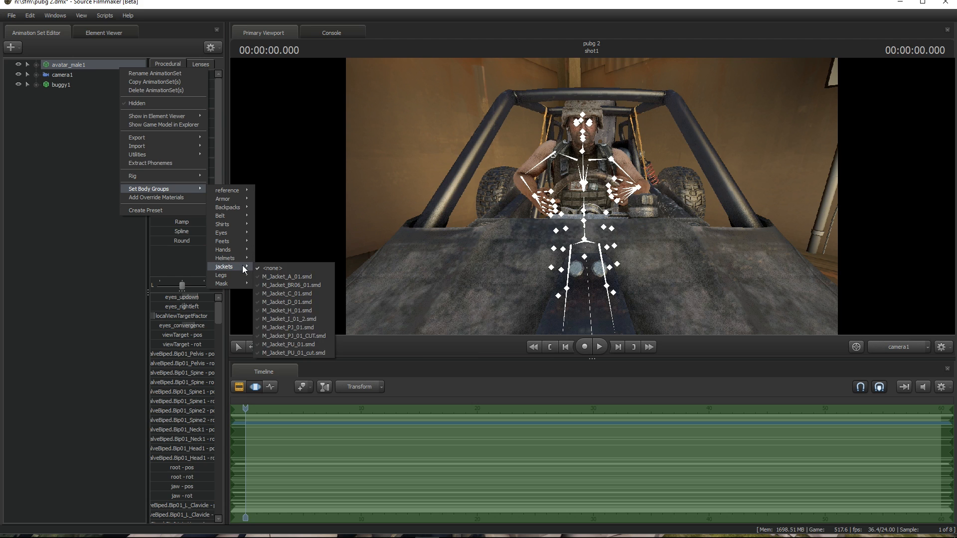
{"action": "left_click", "coordinate": [287, 312]}
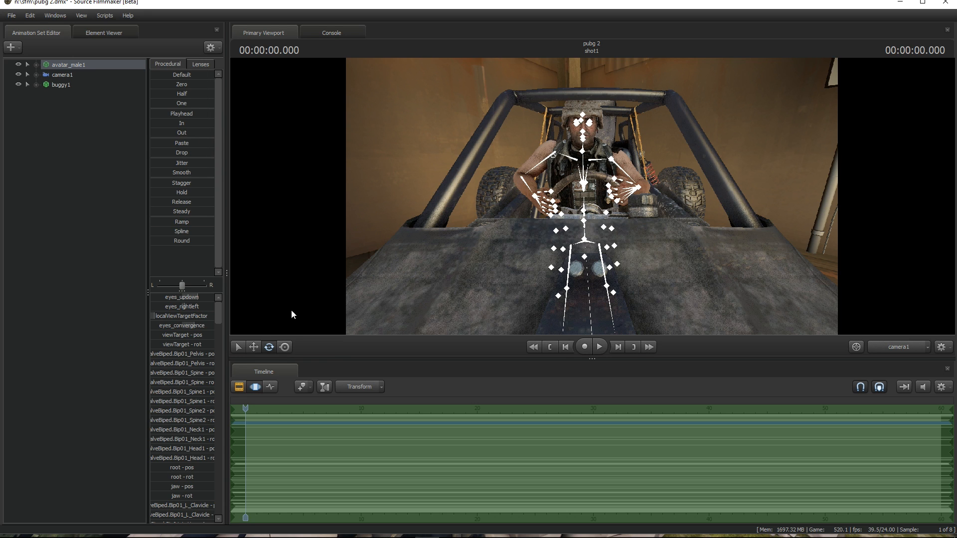
{"action": "right_click", "coordinate": [90, 68]}
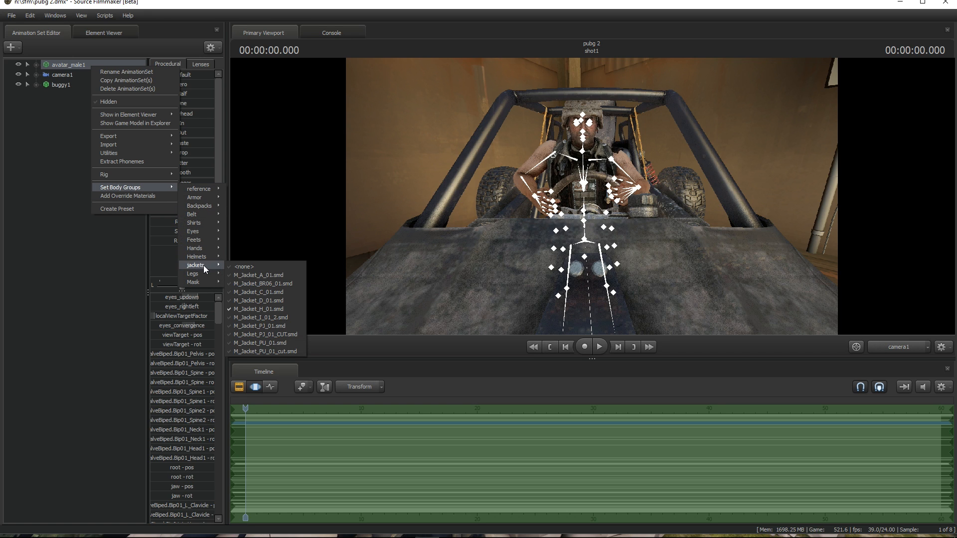
{"action": "left_click", "coordinate": [275, 335]}
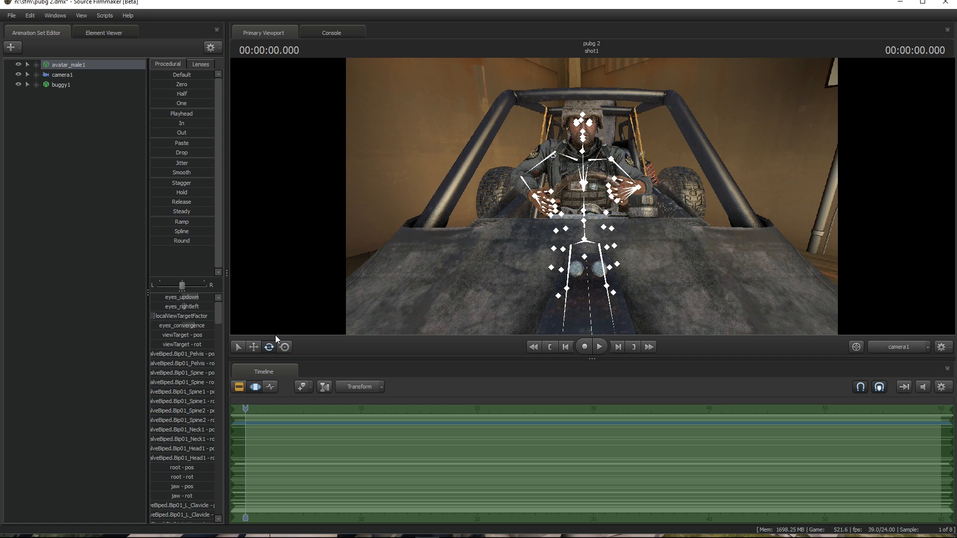
Step: Set the avatar's Jackets body group to the blue M_Jacket variant
{"action": "right_click", "coordinate": [83, 66]}
{"action": "mouse_move", "coordinate": [148, 183]}
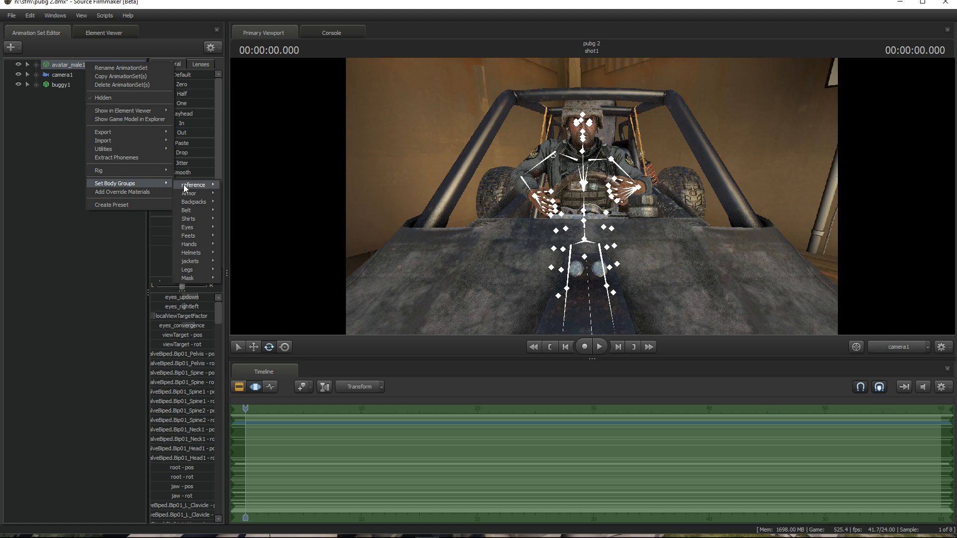
{"action": "mouse_move", "coordinate": [200, 261]}
{"action": "left_click", "coordinate": [250, 275]}
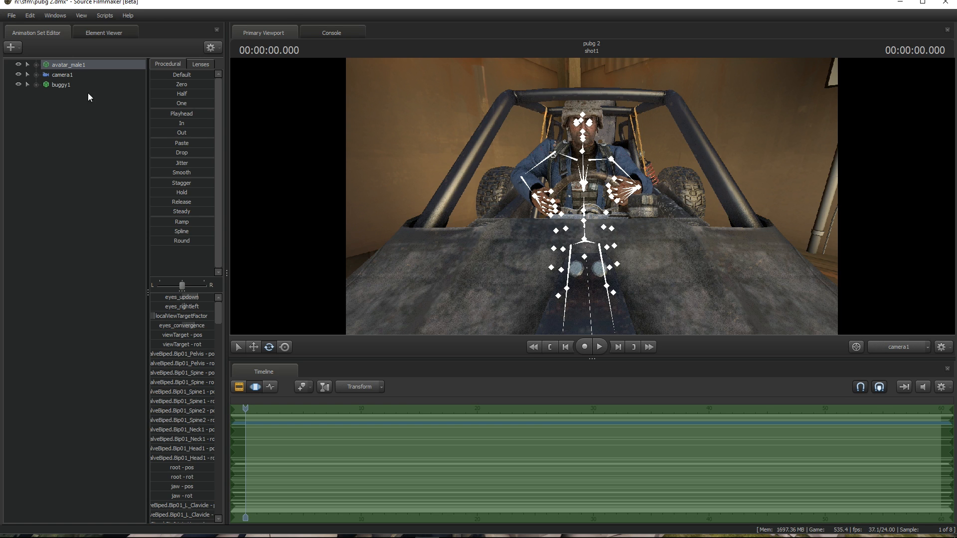
Step: Adjust camera1's aperture to give the shot a moderate depth-of-field blur and preview it in the Clip Editor
{"action": "left_click", "coordinate": [70, 75]}
{"action": "left_click_drag", "start_coordinate": [176, 306], "coordinate": [214, 316]}
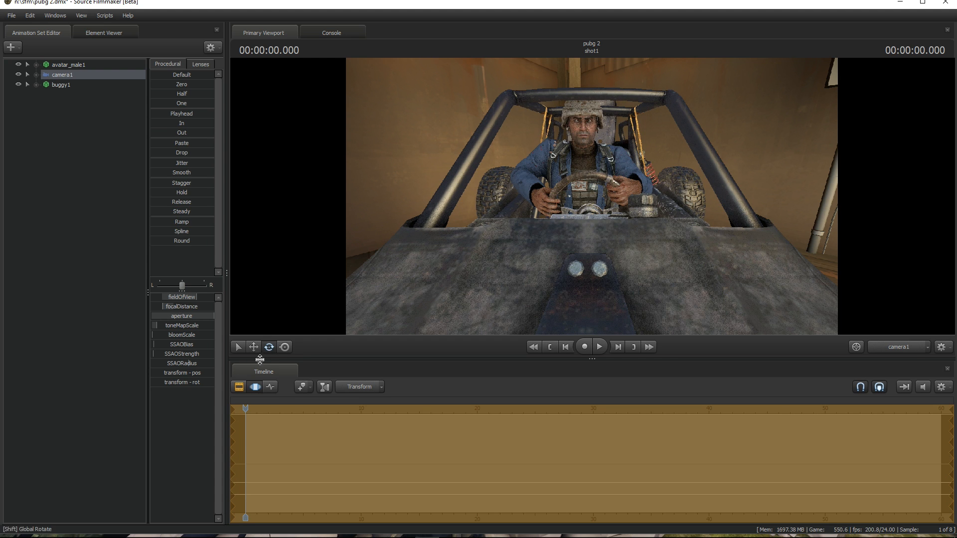
{"action": "left_click", "coordinate": [240, 387]}
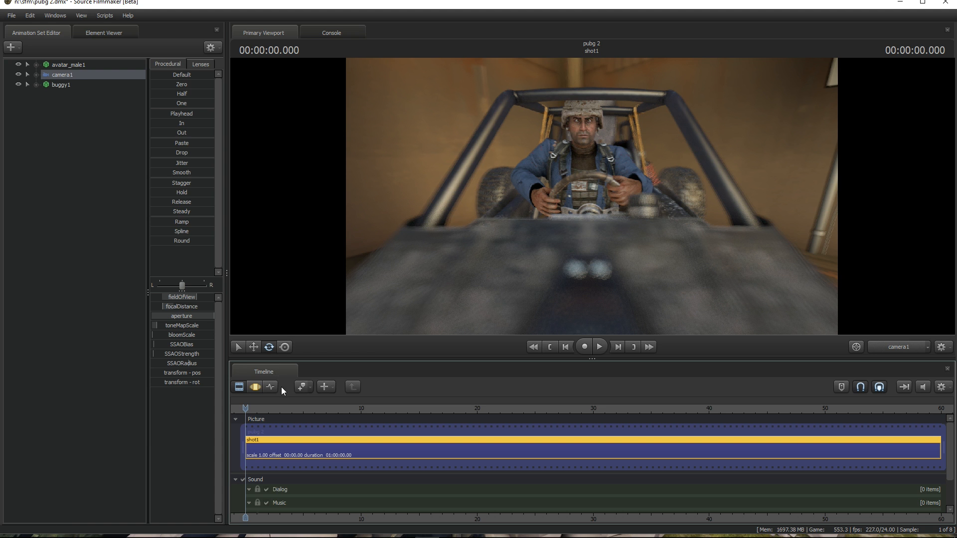
{"action": "left_click", "coordinate": [255, 388]}
{"action": "left_click_drag", "start_coordinate": [191, 314], "coordinate": [150, 315]}
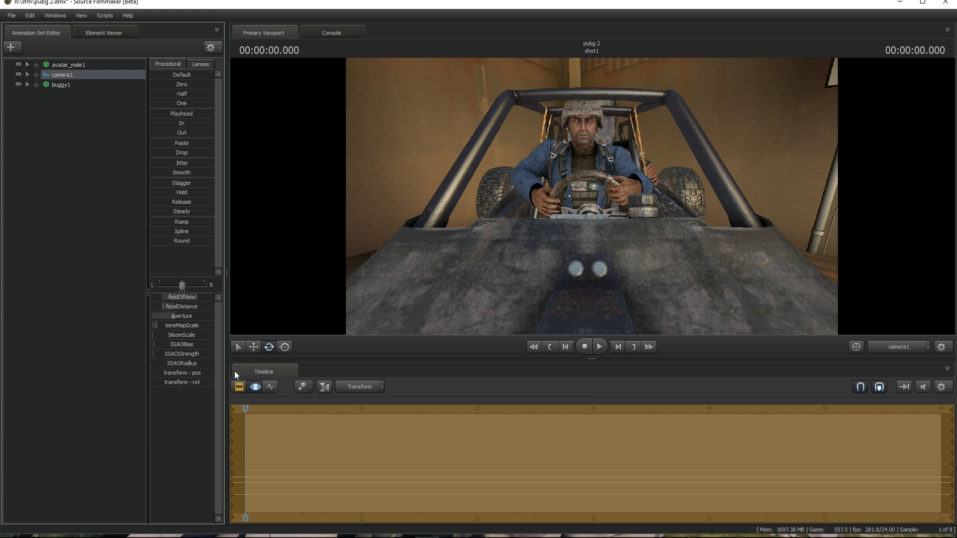
{"action": "left_click", "coordinate": [239, 387]}
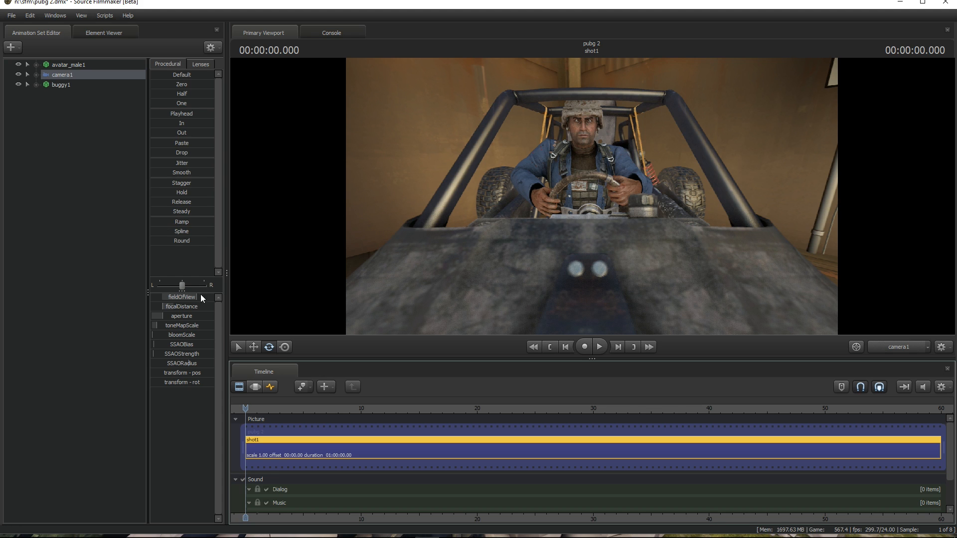
Step: Fine-tune camera1's focal distance in the Motion Editor to focus on the avatar, and preview the depth of field
{"action": "left_click", "coordinate": [68, 74]}
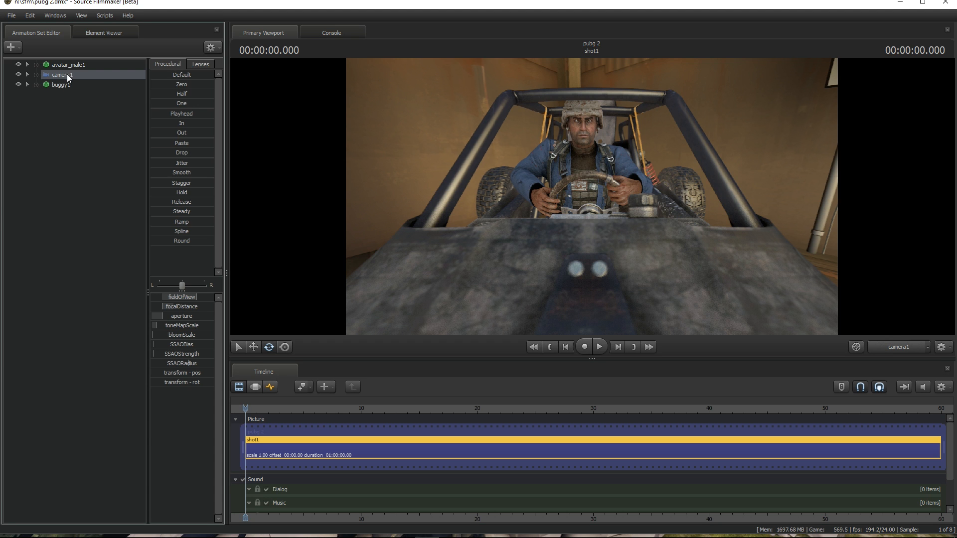
{"action": "key", "text": "F3"}
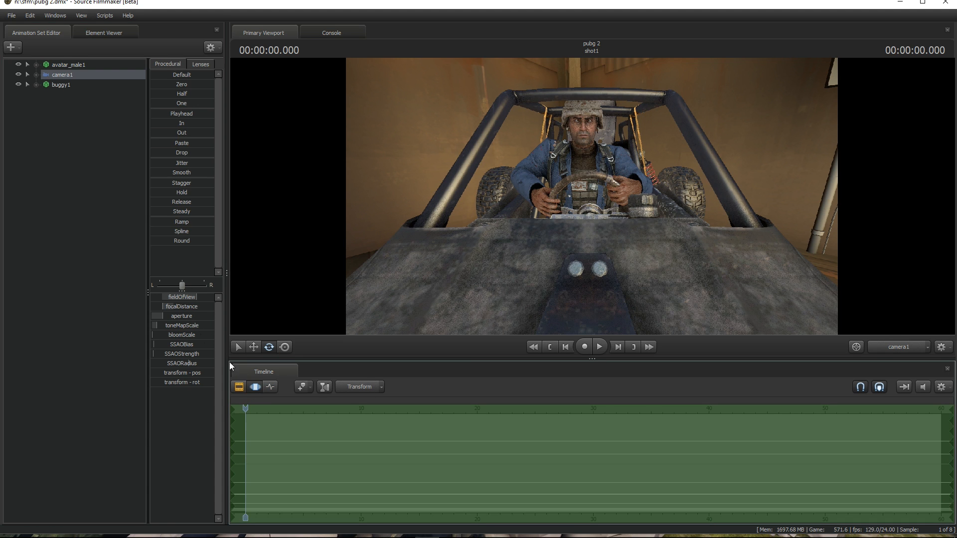
{"action": "left_click_drag", "start_coordinate": [168, 305], "coordinate": [164, 308]}
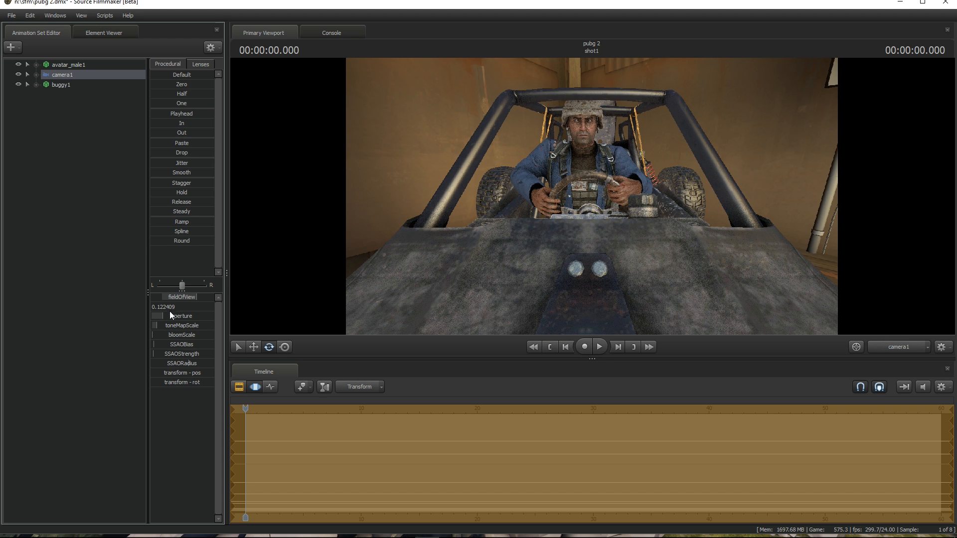
{"action": "left_click", "coordinate": [138, 307]}
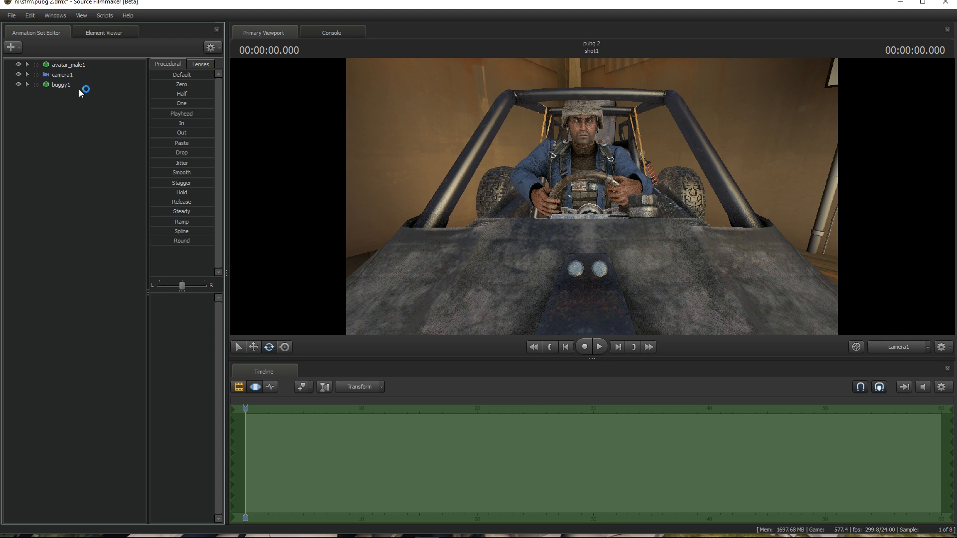
{"action": "left_click", "coordinate": [75, 76]}
{"action": "left_click_drag", "start_coordinate": [161, 307], "coordinate": [163, 307]}
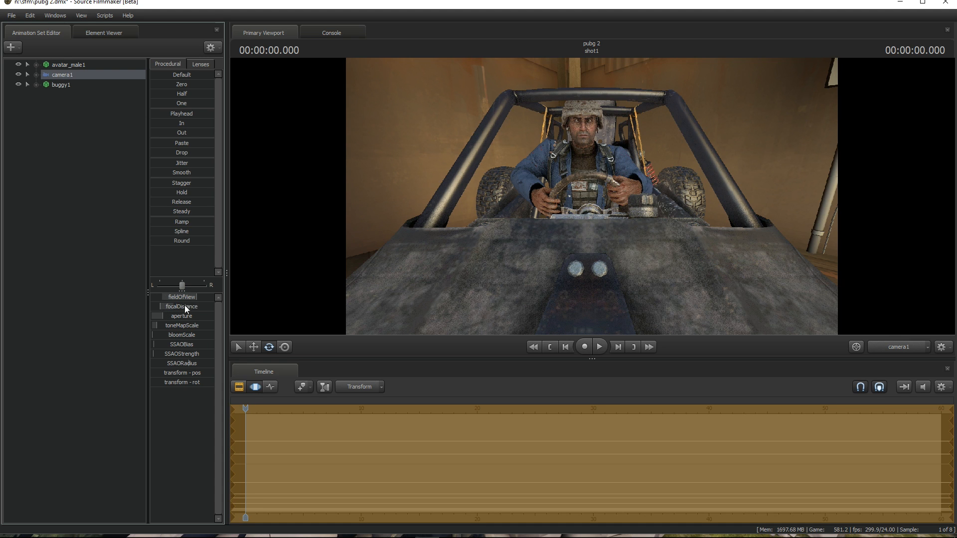
{"action": "left_click", "coordinate": [239, 390]}
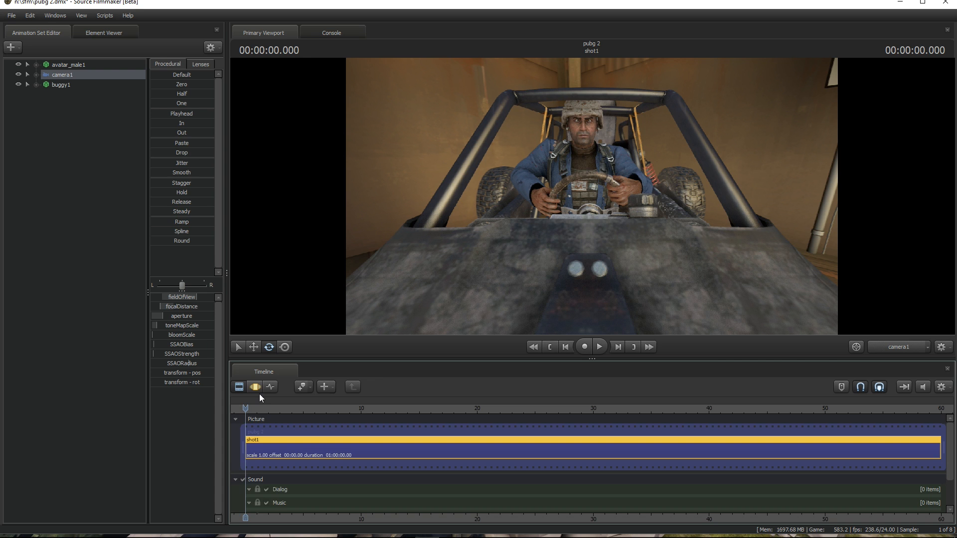
{"action": "left_click", "coordinate": [257, 389]}
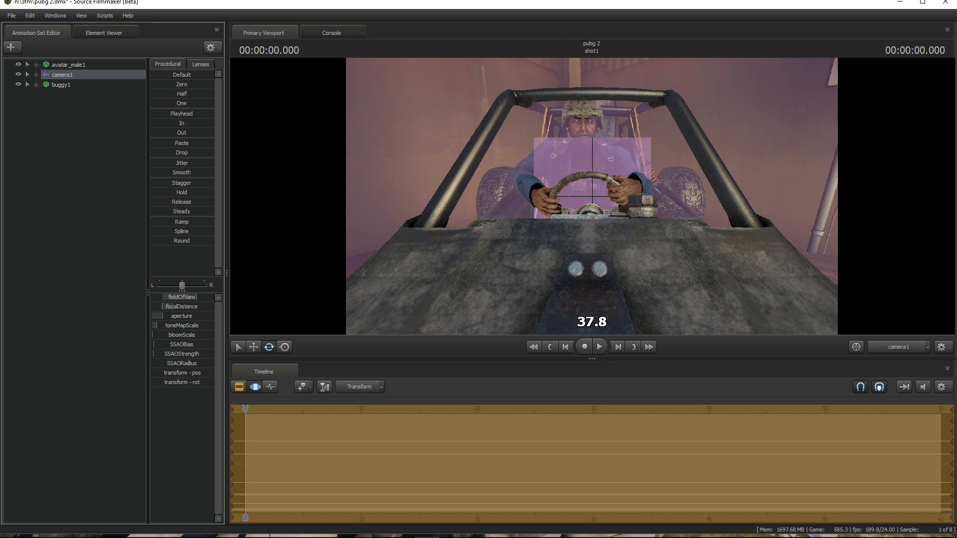
{"action": "left_click", "coordinate": [241, 386]}
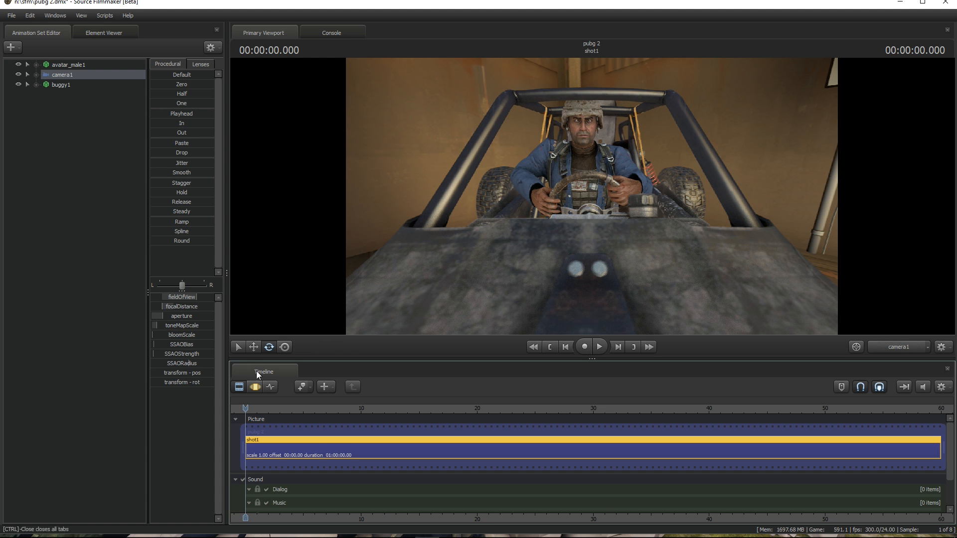
Step: Reduce camera1's aperture slightly for a softer blur, preview the shot and deselect the camera
{"action": "left_click", "coordinate": [255, 387]}
{"action": "left_click", "coordinate": [158, 316]}
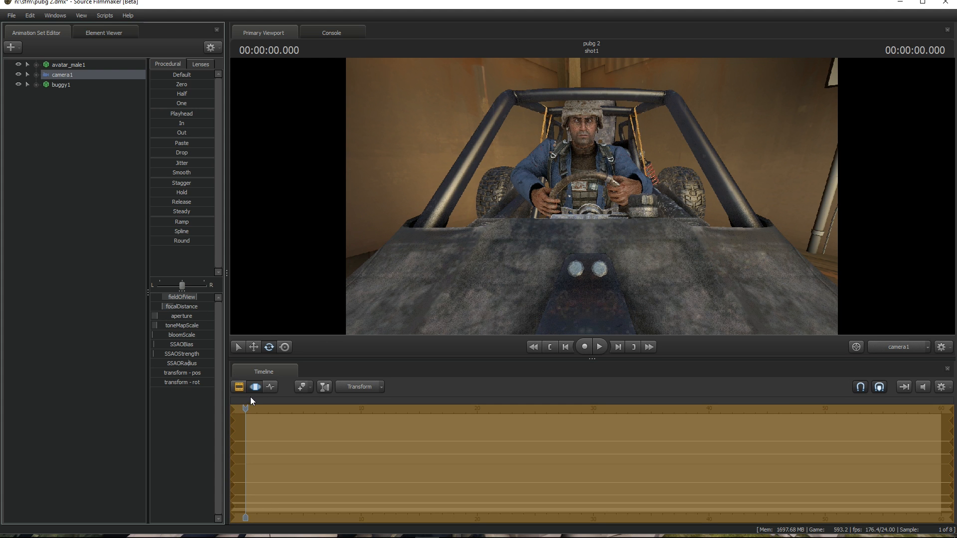
{"action": "left_click", "coordinate": [240, 386]}
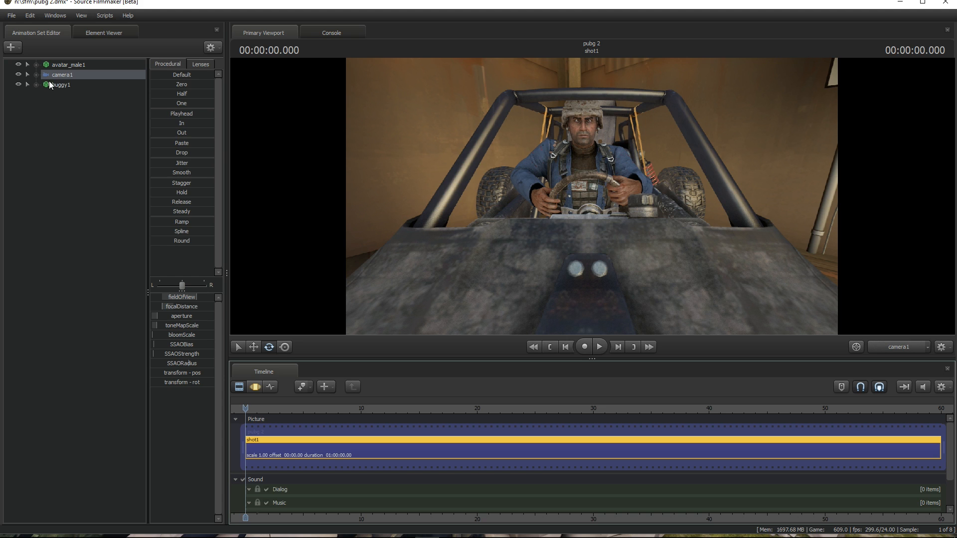
{"action": "left_click", "coordinate": [79, 186]}
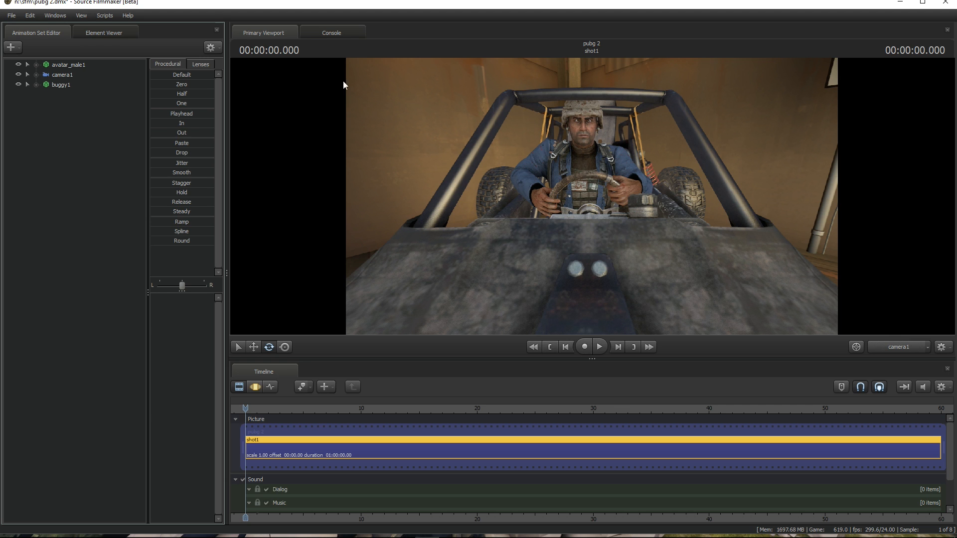
Step: Export the viewport image to the Desktop folder as op.png
{"action": "left_click", "coordinate": [11, 15]}
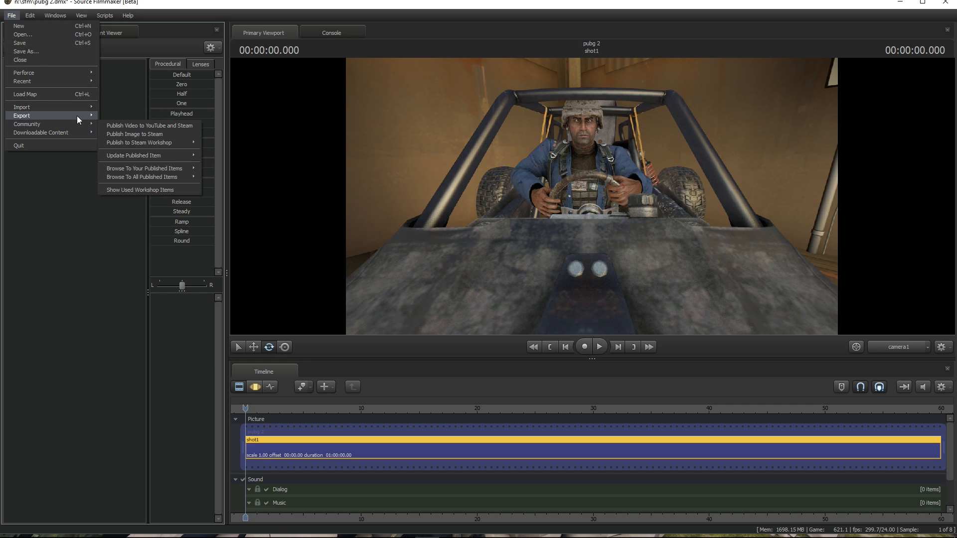
{"action": "left_click", "coordinate": [131, 132]}
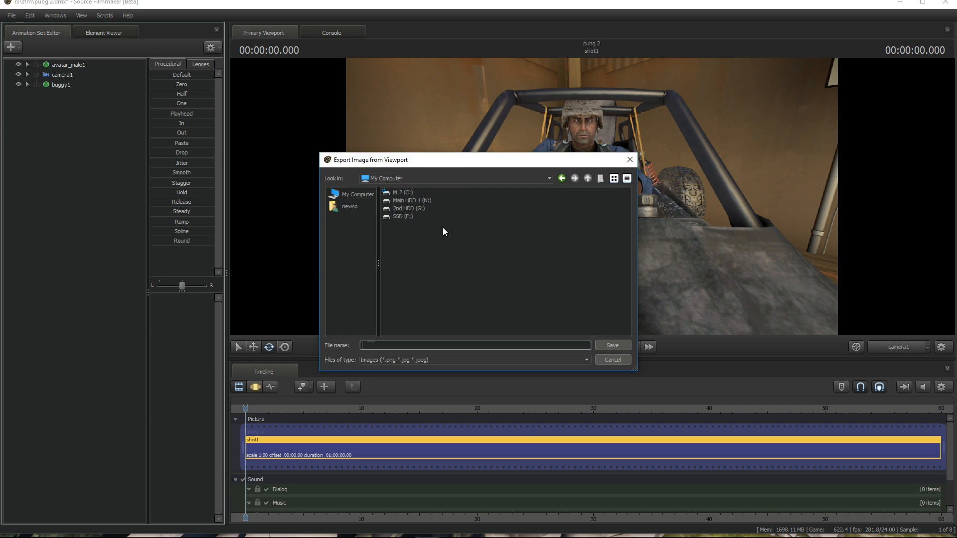
{"action": "left_click", "coordinate": [353, 195]}
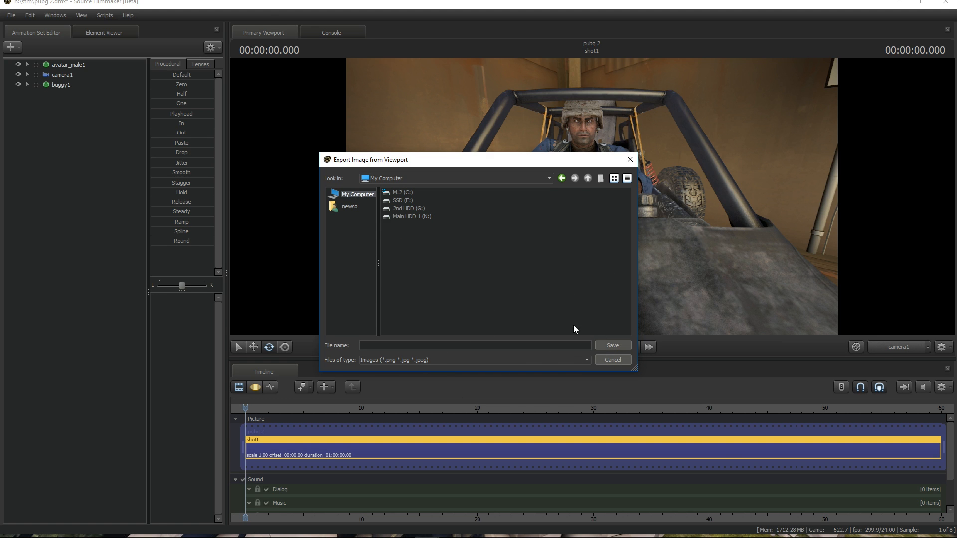
{"action": "left_click", "coordinate": [350, 206]}
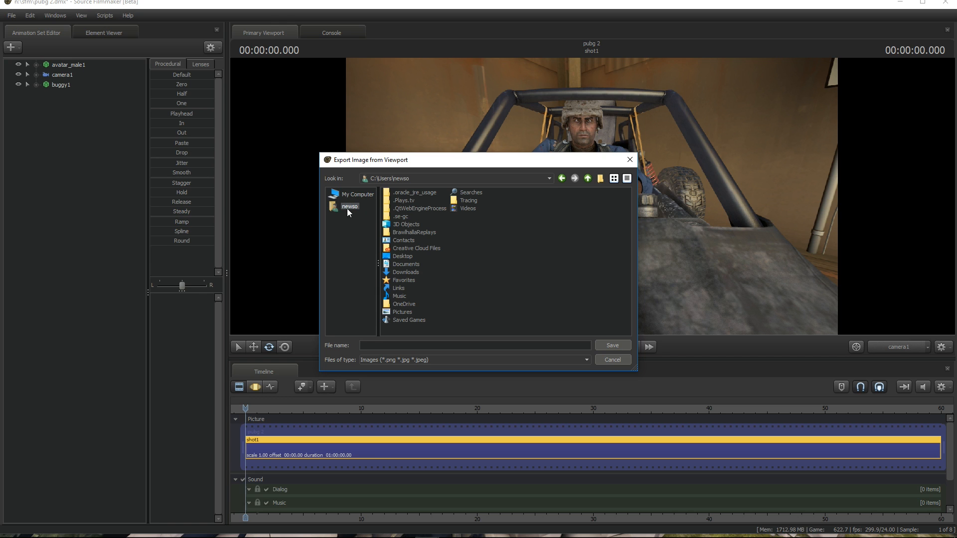
{"action": "double_click", "coordinate": [404, 257]}
{"action": "left_click", "coordinate": [400, 344]}
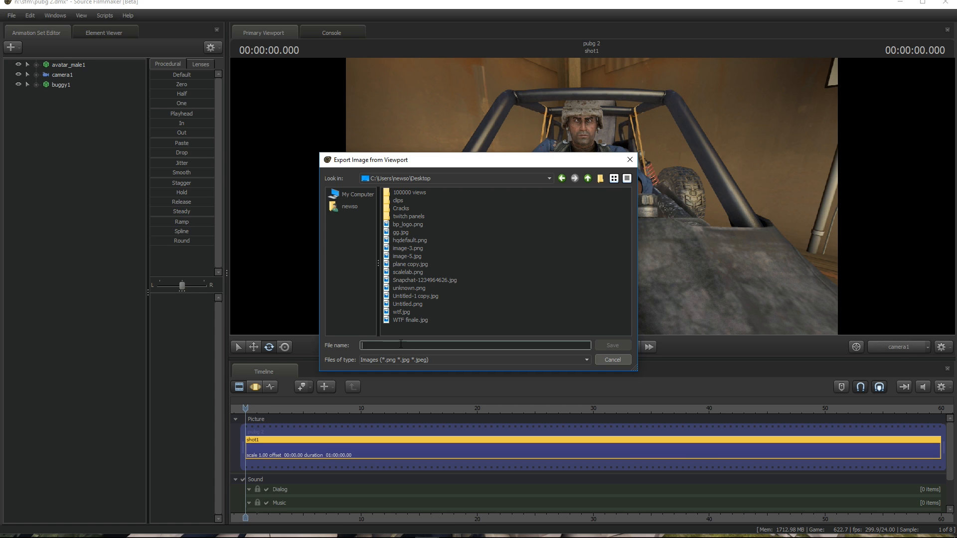
{"action": "type", "text": "op.png"}
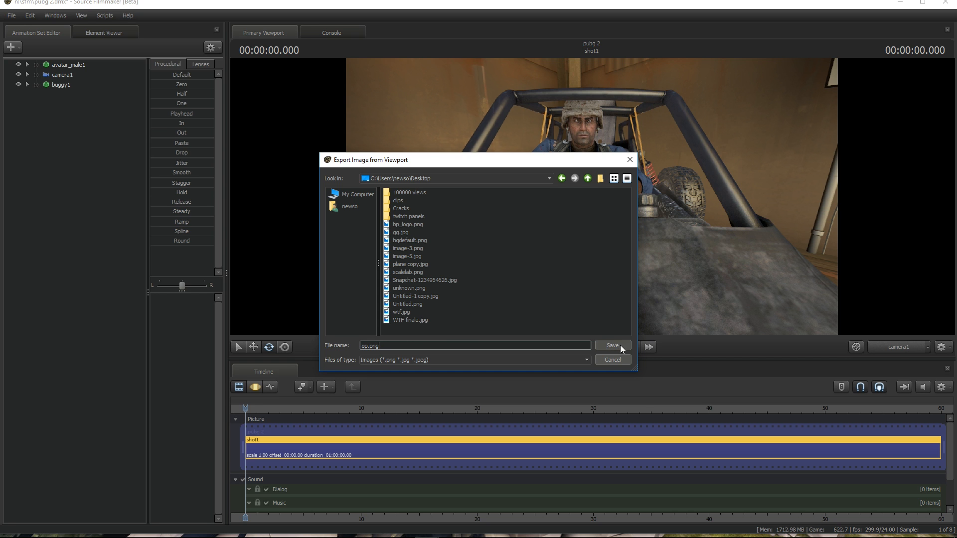
{"action": "left_click", "coordinate": [620, 346]}
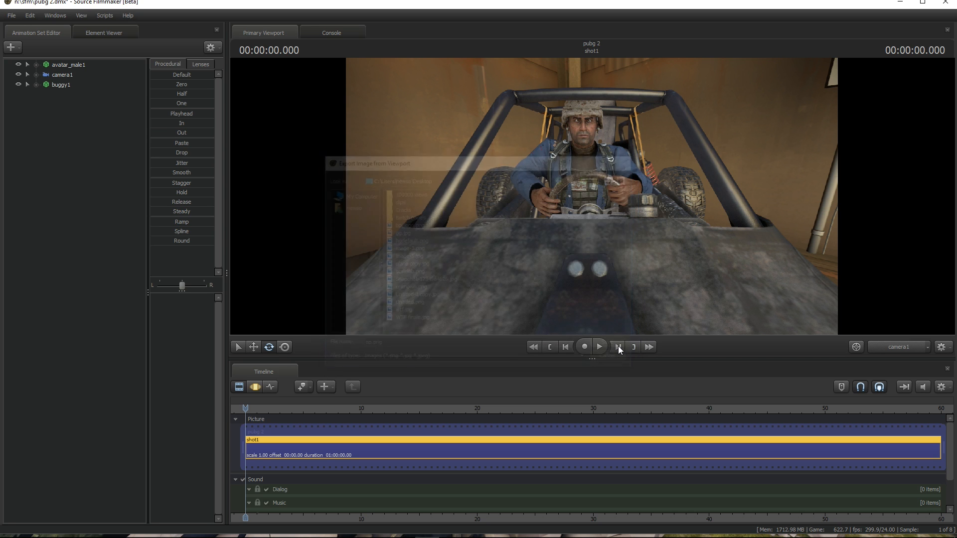
Step: Save the pubg 2 session and close Source Filmmaker
{"action": "key", "text": "ctrl+s"}
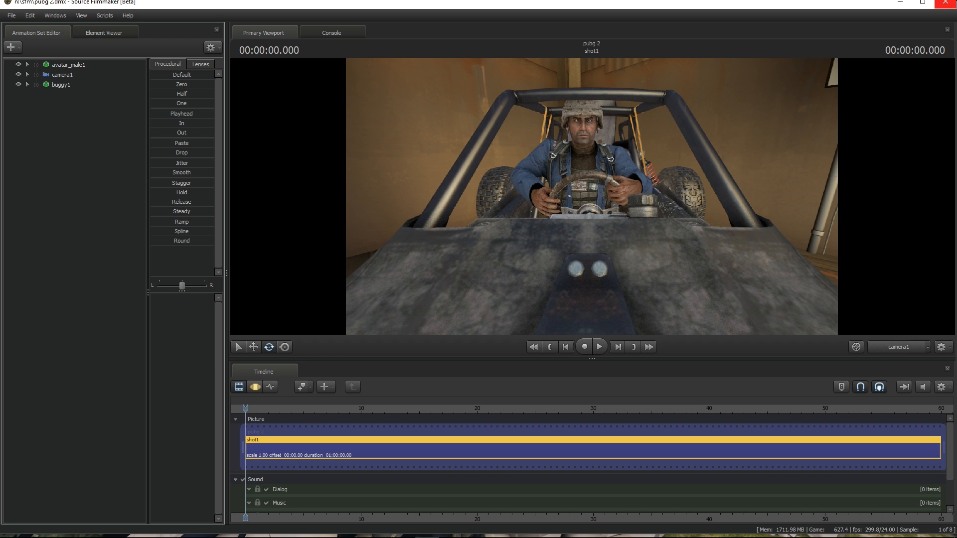
{"action": "left_click", "coordinate": [946, 4]}
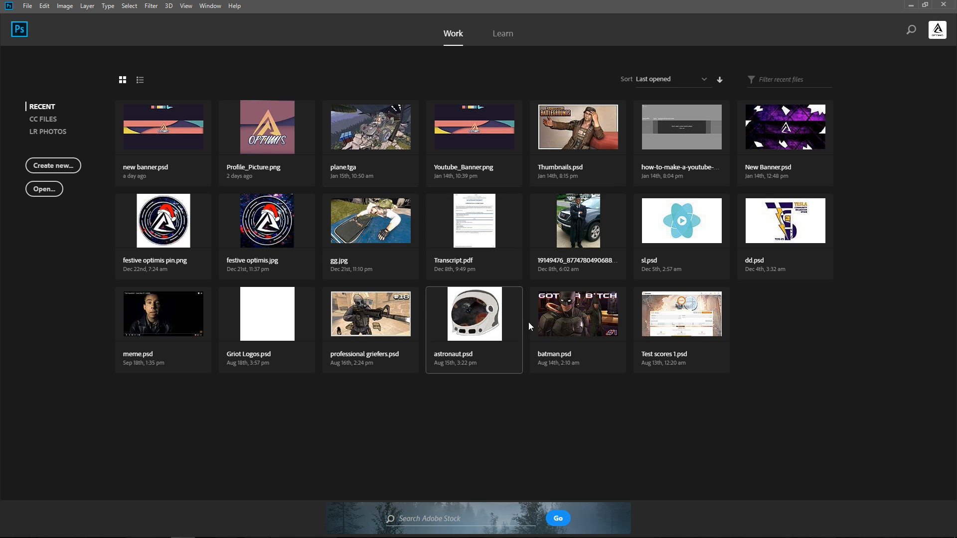
Step: Open the recent file Thumbnails.psd in Photoshop and delete its Layer 2 and wtf image layers
{"action": "left_click", "coordinate": [590, 120]}
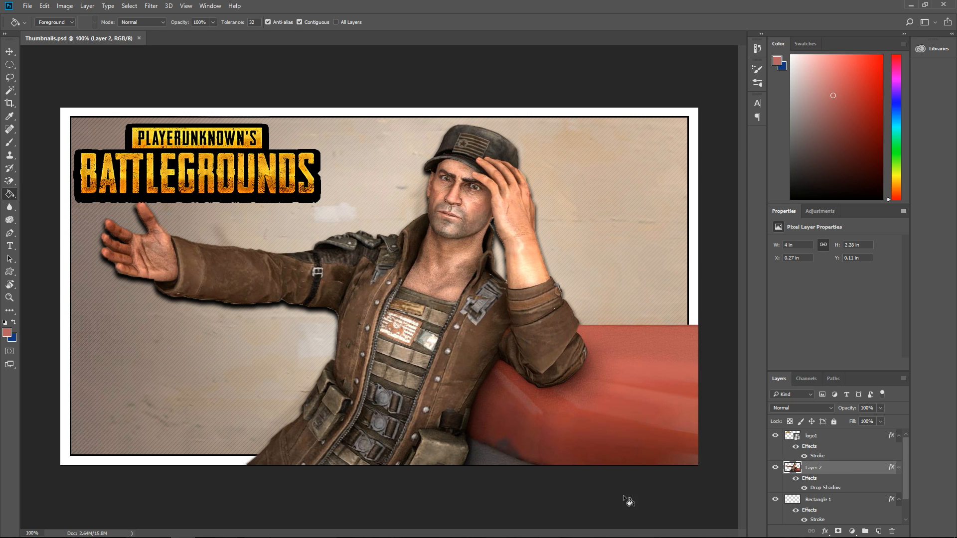
{"action": "key", "text": "Delete"}
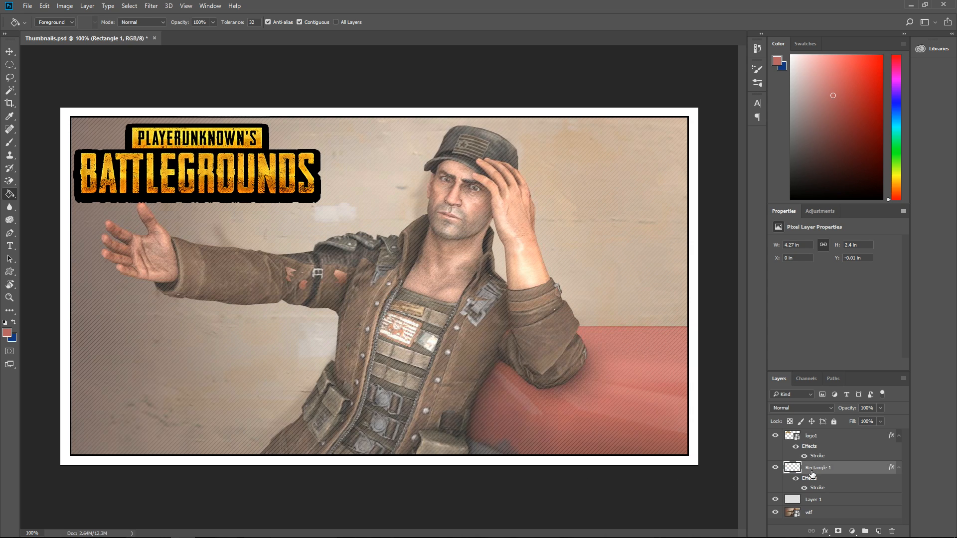
{"action": "left_click", "coordinate": [809, 513]}
{"action": "key", "text": "Delete"}
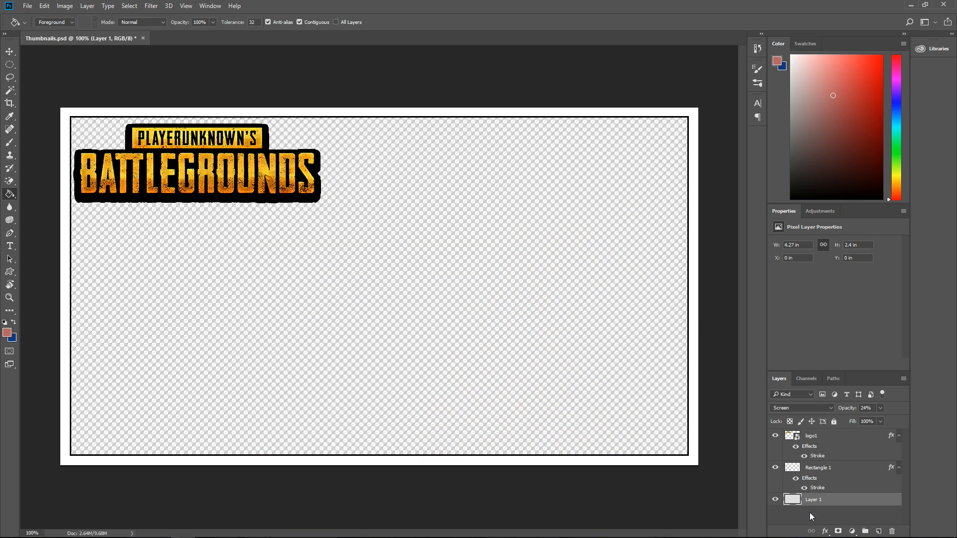
Step: Inspect the logo1 and Rectangle 1 layers, hiding and showing the rectangle frame
{"action": "left_click", "coordinate": [828, 438]}
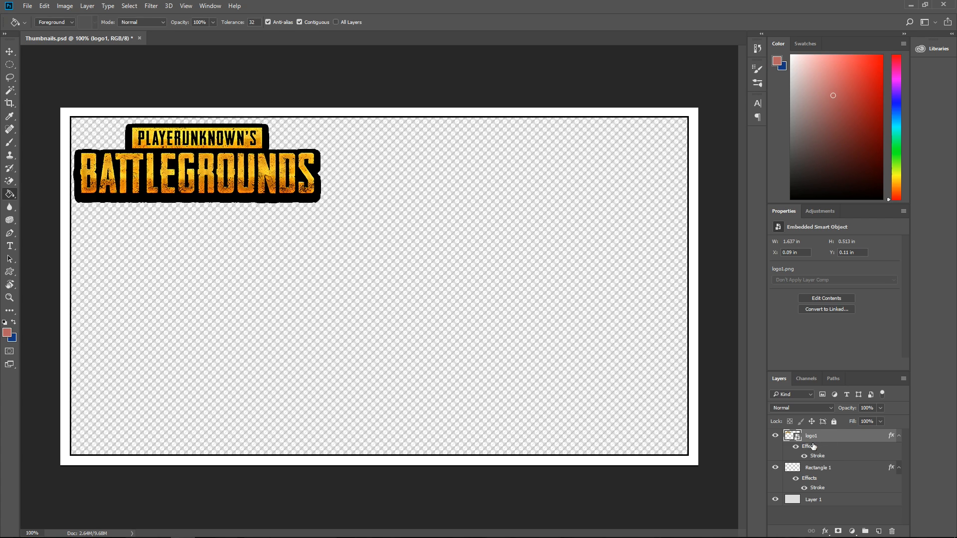
{"action": "left_click", "coordinate": [820, 468]}
{"action": "left_click", "coordinate": [772, 468]}
{"action": "left_click", "coordinate": [773, 469]}
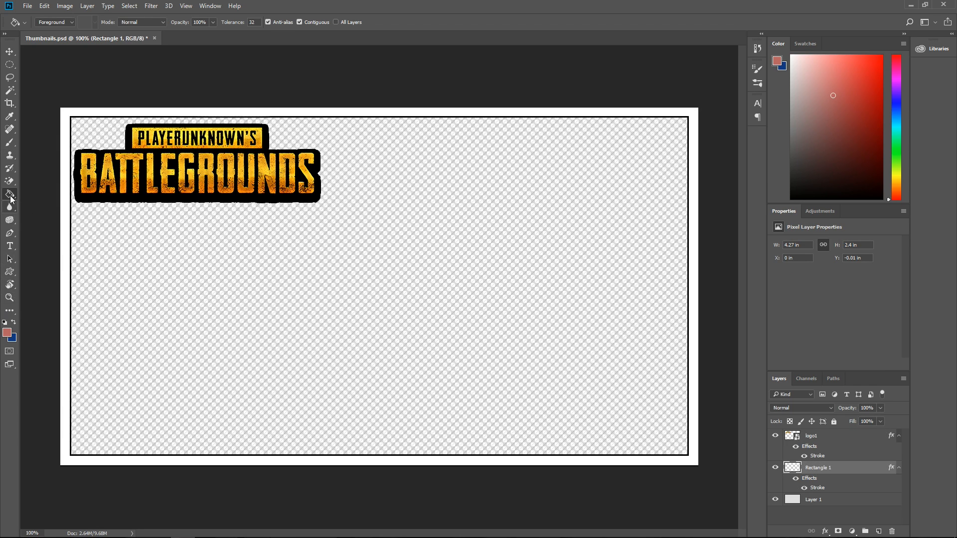
{"action": "left_click", "coordinate": [10, 276]}
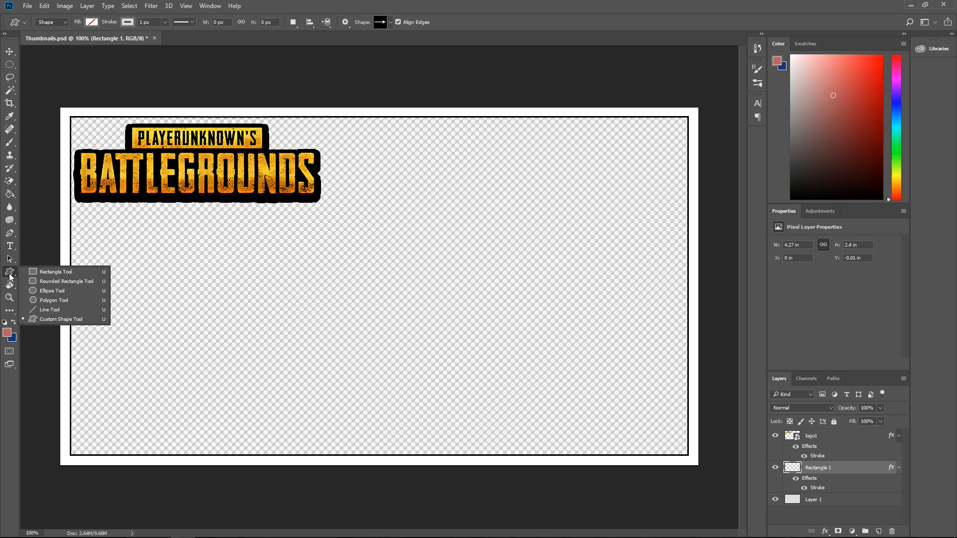
{"action": "left_click", "coordinate": [50, 273]}
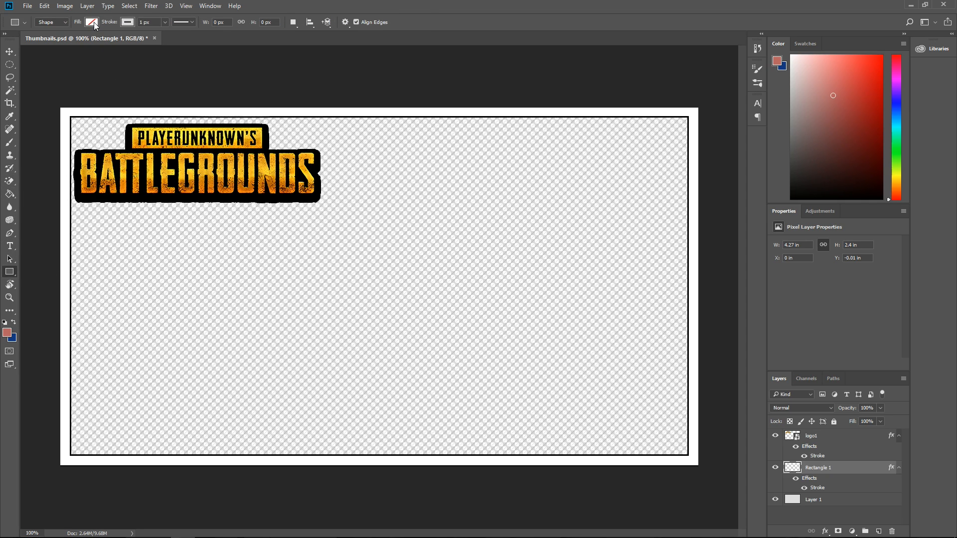
{"action": "left_click", "coordinate": [128, 22]}
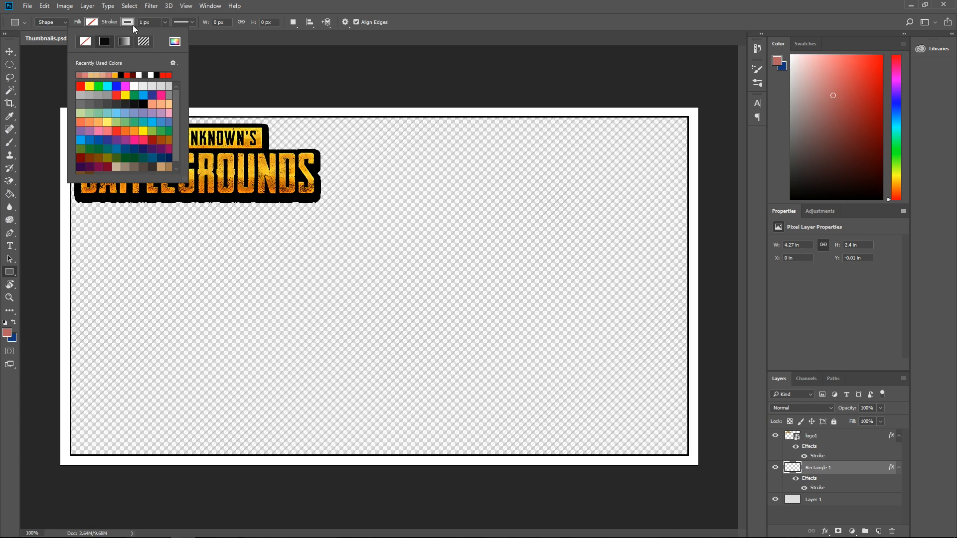
{"action": "left_click", "coordinate": [231, 60]}
{"action": "left_click", "coordinate": [93, 114]}
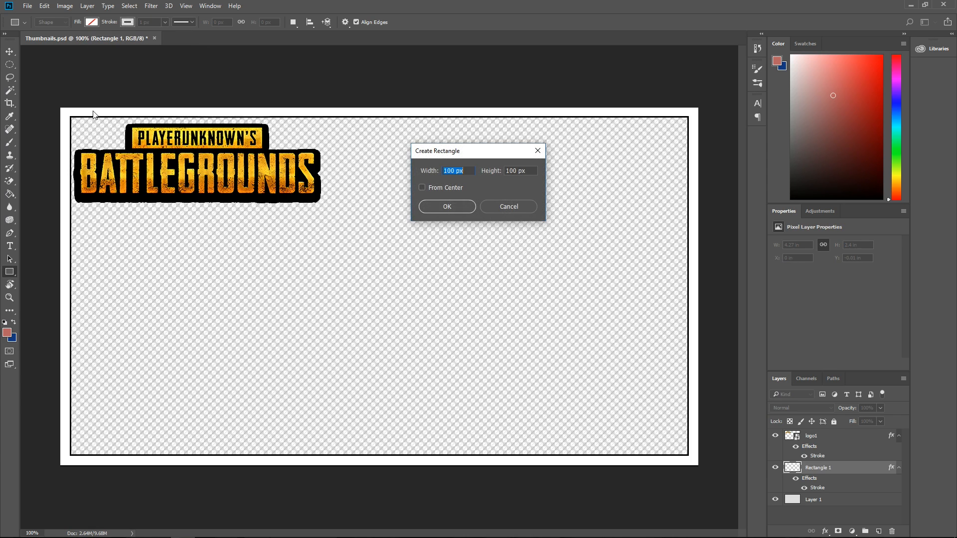
{"action": "left_click", "coordinate": [511, 205]}
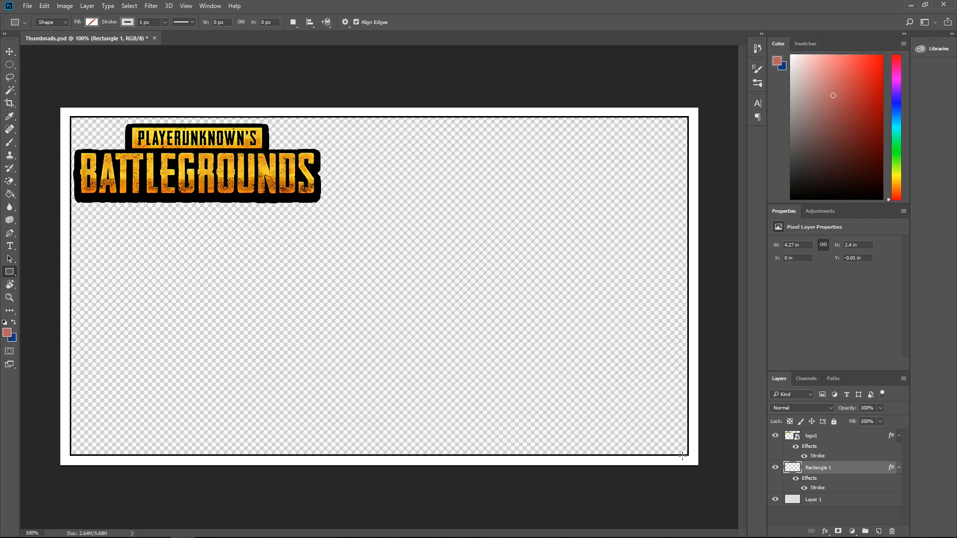
{"action": "left_click", "coordinate": [59, 108]}
{"action": "left_click", "coordinate": [507, 211]}
{"action": "left_click", "coordinate": [61, 108]}
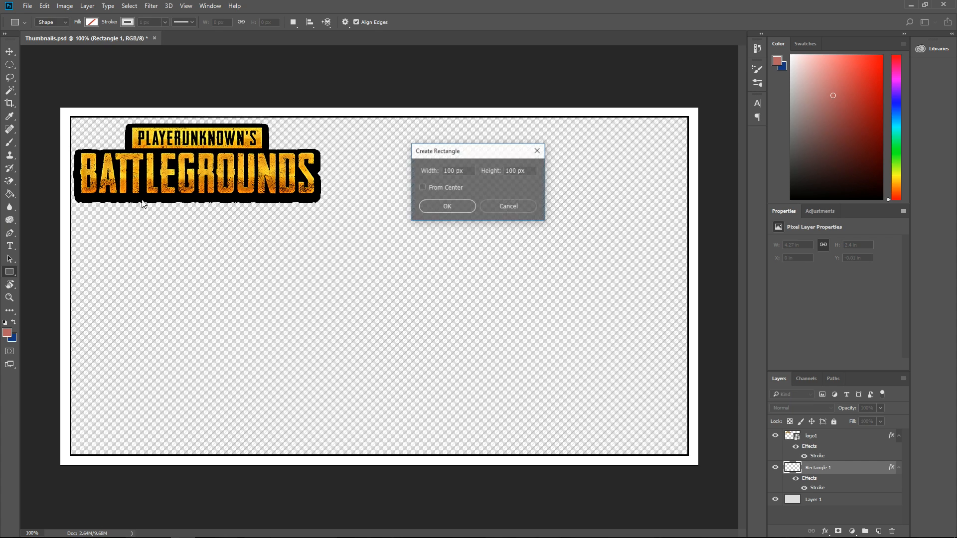
{"action": "left_click", "coordinate": [497, 203]}
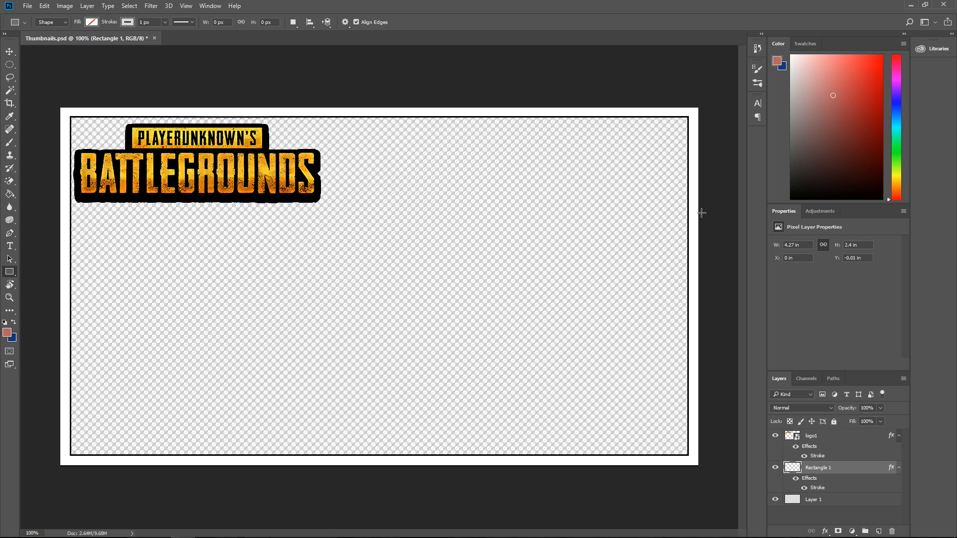
Step: Preview the Rectangle 1 frame without its effects, restore them, and set Layer 1's opacity to 26%
{"action": "left_click", "coordinate": [795, 481]}
{"action": "left_click", "coordinate": [797, 481]}
{"action": "left_click", "coordinate": [782, 501]}
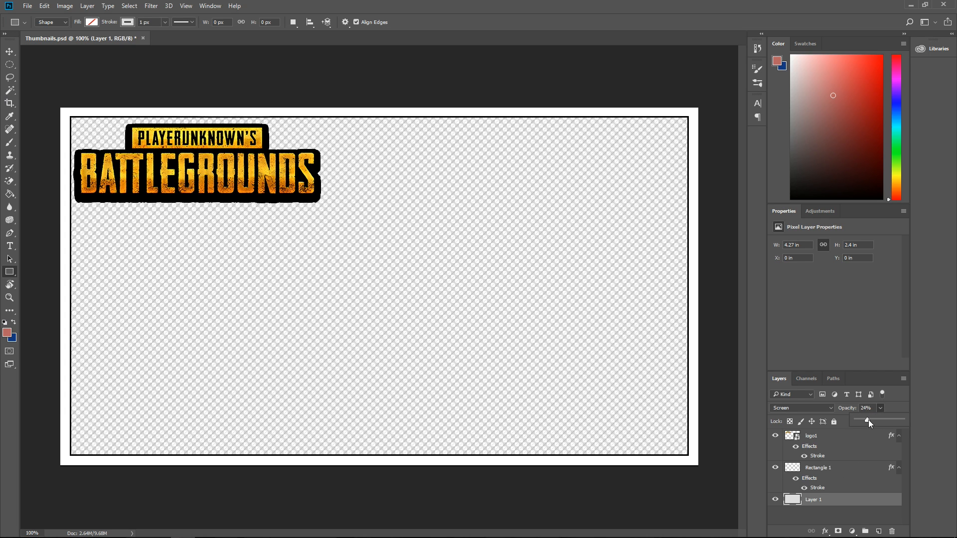
{"action": "left_click_drag", "start_coordinate": [868, 420], "coordinate": [947, 425]}
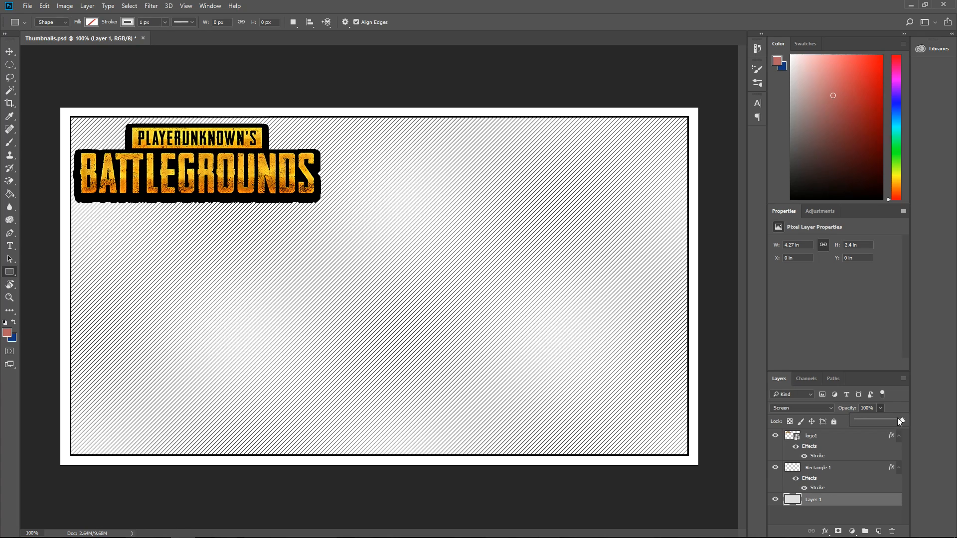
{"action": "left_click", "coordinate": [865, 408]}
{"action": "type", "text": "26"}
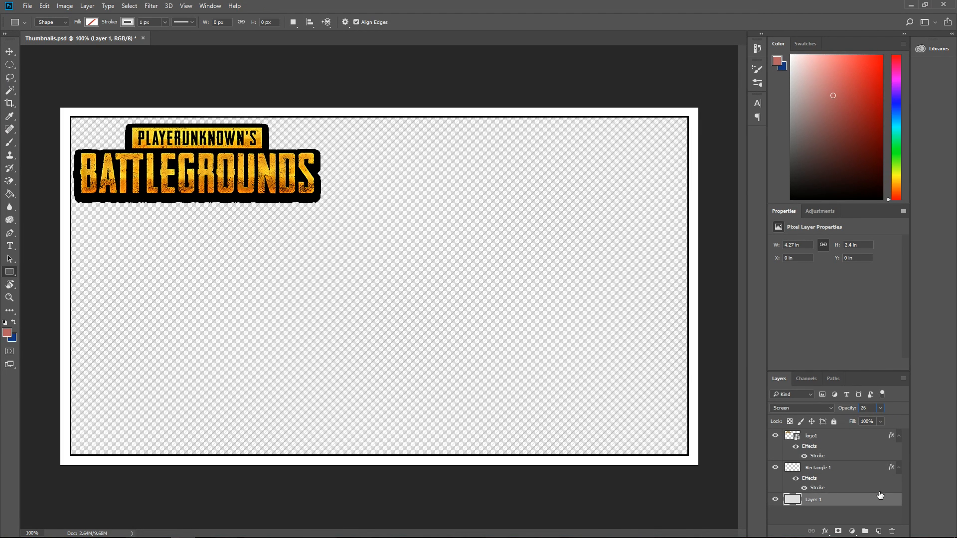
{"action": "left_click", "coordinate": [852, 516]}
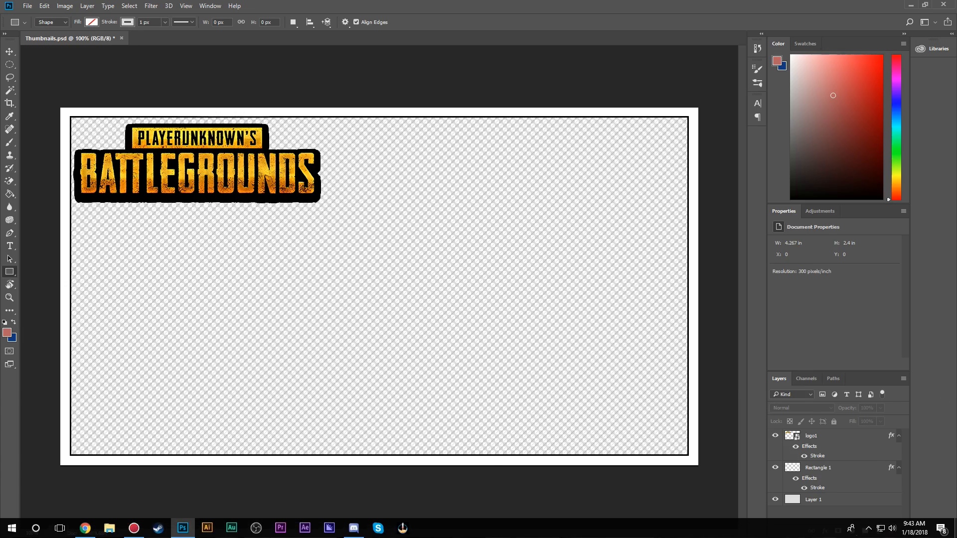
Step: Place op.png from the desktop into the thumbnail document as a new layer filling the canvas
{"action": "key", "text": "super+d"}
{"action": "left_click_drag", "start_coordinate": [23, 19], "coordinate": [347, 256]}
{"action": "key", "text": "u"}
{"action": "key", "text": "Return"}
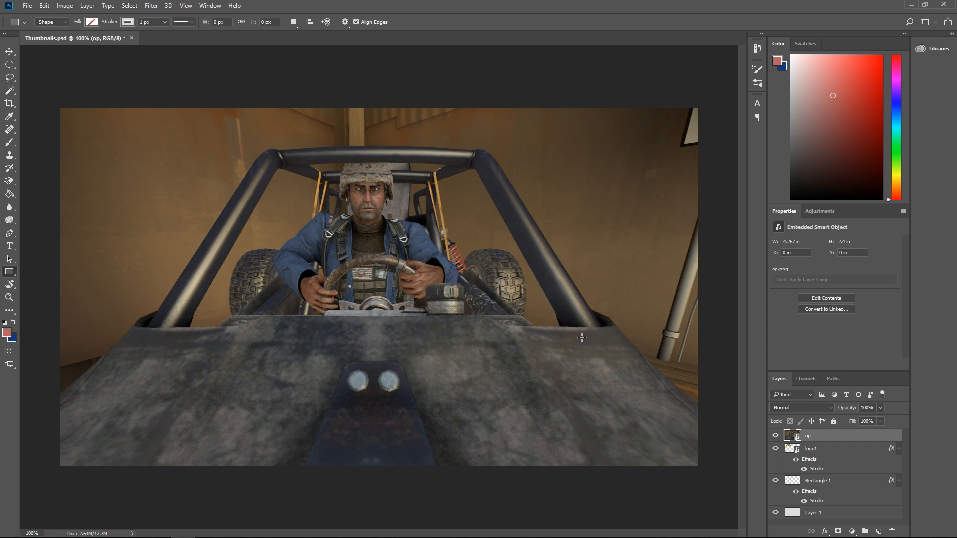
Step: Roughly select the driver and buggy on the op layer with the Quick Selection tool
{"action": "key", "text": "w"}
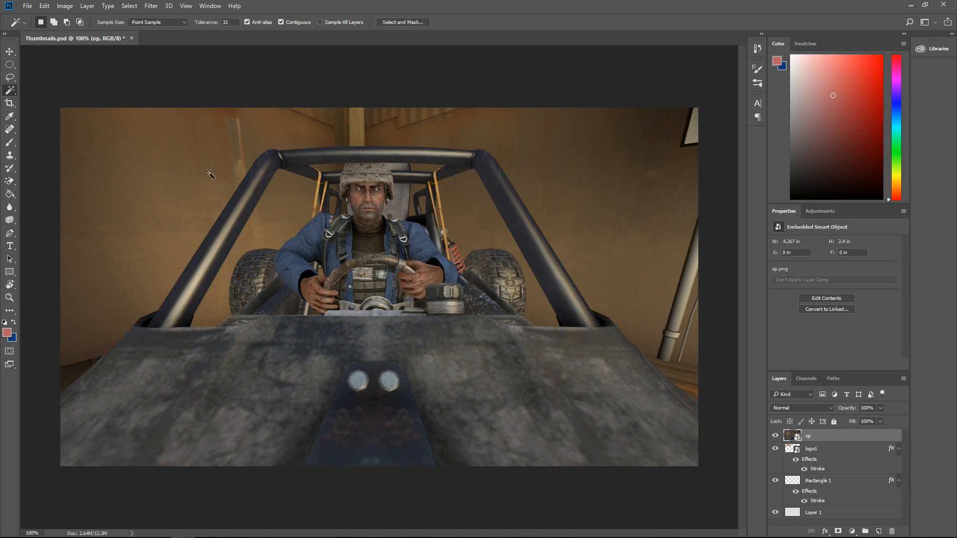
{"action": "key", "text": "shift+w"}
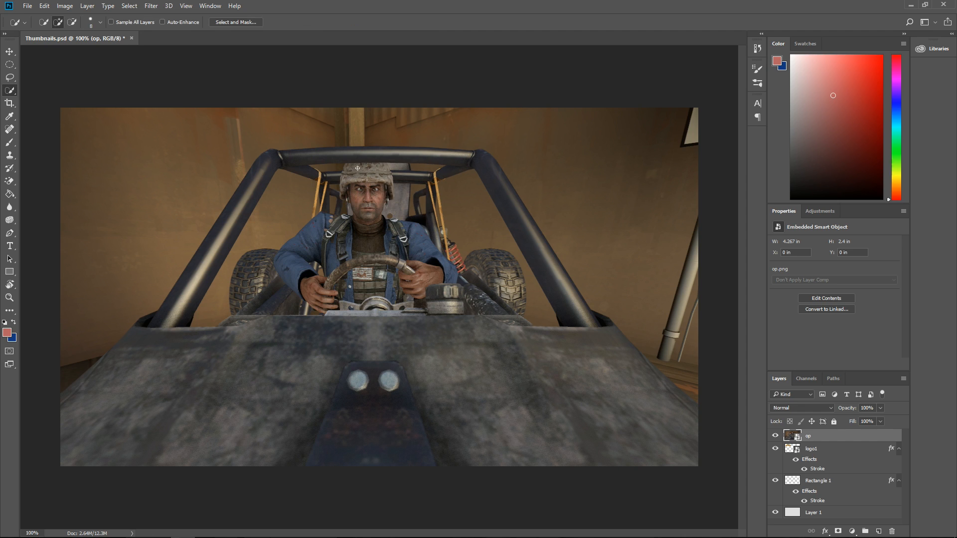
{"action": "left_click", "coordinate": [9, 91]}
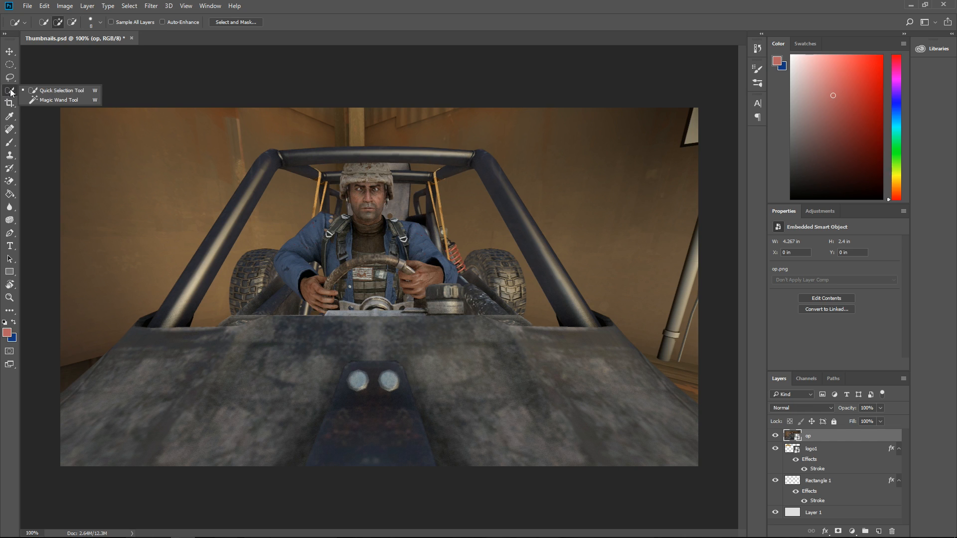
{"action": "left_click", "coordinate": [45, 93]}
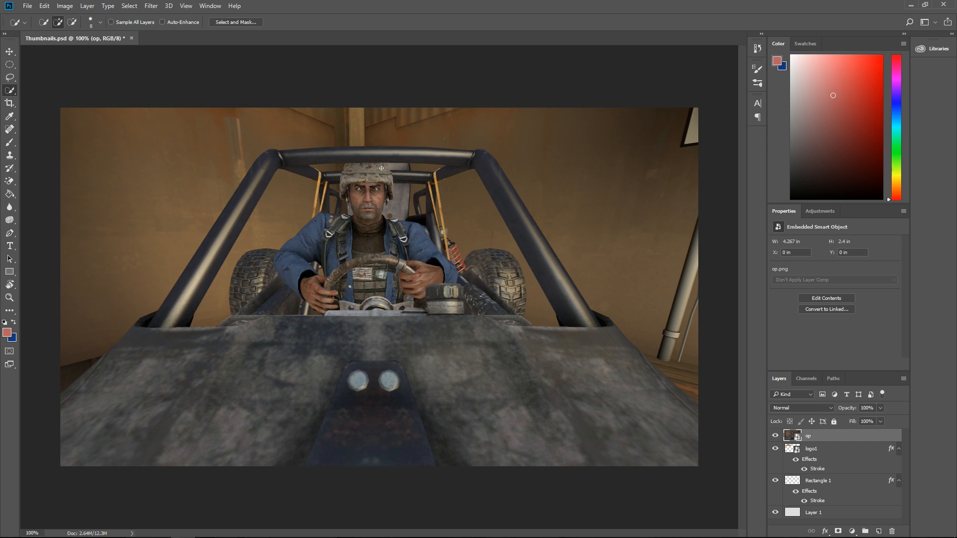
{"action": "mouse_move", "coordinate": [377, 167]}
{"action": "left_mouse_down"}
{"action": "mouse_move", "coordinate": [384, 177]}
{"action": "mouse_move", "coordinate": [366, 189]}
{"action": "mouse_move", "coordinate": [386, 194]}
{"action": "mouse_move", "coordinate": [394, 219]}
{"action": "mouse_move", "coordinate": [387, 376]}
{"action": "mouse_move", "coordinate": [561, 408]}
{"action": "mouse_move", "coordinate": [491, 340]}
{"action": "left_mouse_up"}
{"action": "mouse_move", "coordinate": [594, 346]}
{"action": "left_mouse_down"}
{"action": "mouse_move", "coordinate": [602, 325]}
{"action": "mouse_move", "coordinate": [572, 295]}
{"action": "mouse_move", "coordinate": [502, 169]}
{"action": "mouse_move", "coordinate": [288, 164]}
{"action": "mouse_move", "coordinate": [344, 228]}
{"action": "mouse_move", "coordinate": [371, 379]}
{"action": "mouse_move", "coordinate": [266, 280]}
{"action": "left_mouse_up"}
{"action": "left_click_drag", "start_coordinate": [178, 316], "coordinate": [213, 244]}
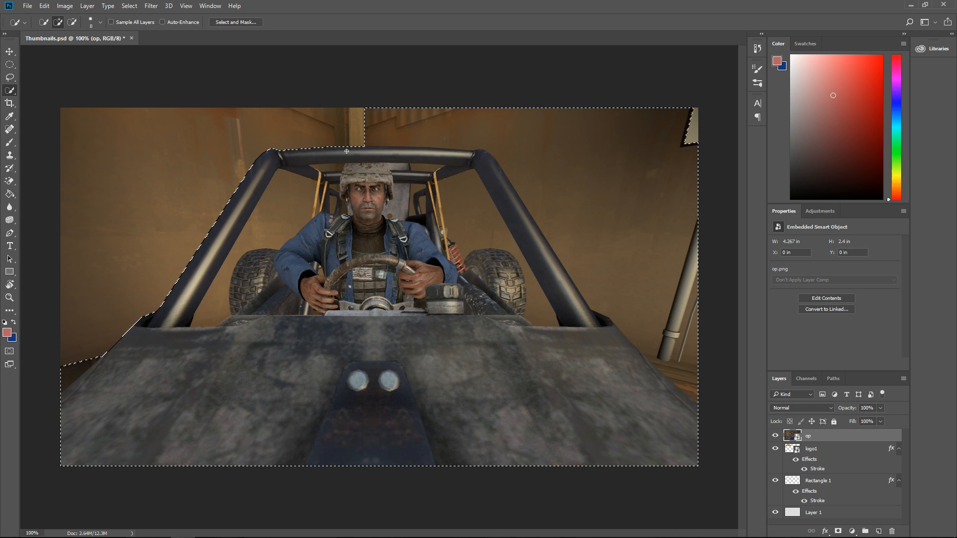
Step: Subtract the wall background around the buggy and through the roll cage openings from the selection
{"action": "mouse_move", "coordinate": [430, 131]}
{"action": "left_mouse_down", "text": "alt"}
{"action": "mouse_move", "coordinate": [563, 192]}
{"action": "mouse_move", "coordinate": [511, 169]}
{"action": "mouse_move", "coordinate": [555, 237]}
{"action": "left_mouse_up", "text": "alt"}
{"action": "left_click_drag", "start_coordinate": [299, 192], "coordinate": [234, 252], "text": "alt"}
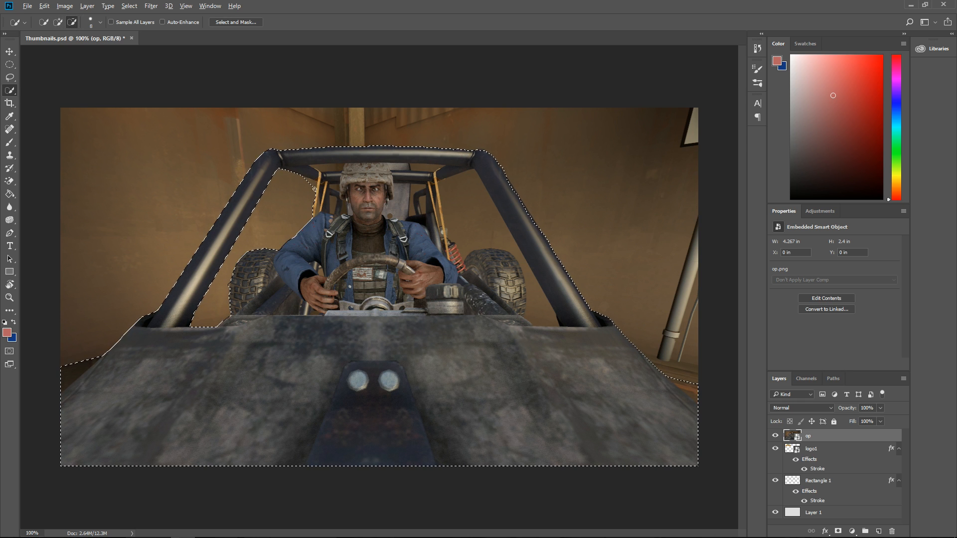
{"action": "left_click_drag", "start_coordinate": [333, 184], "coordinate": [433, 170], "text": "alt"}
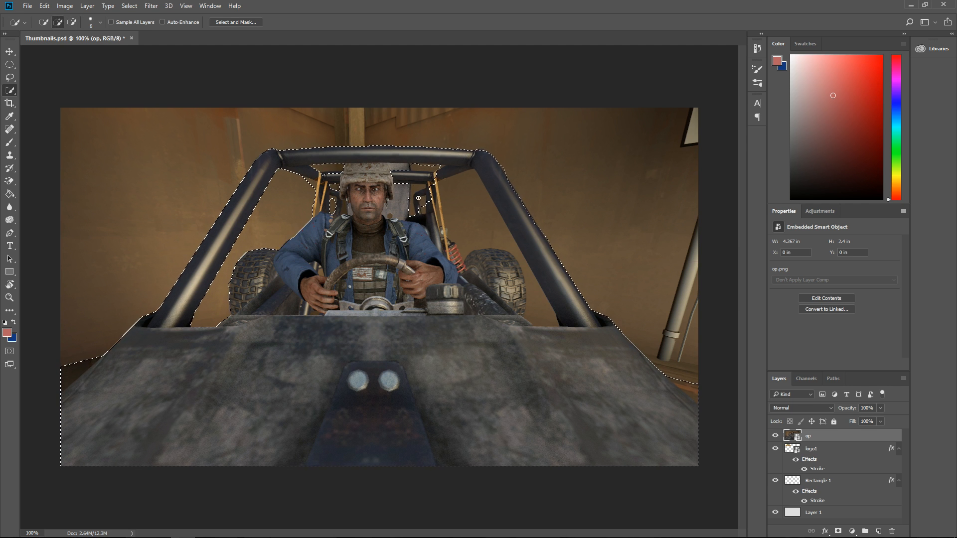
{"action": "mouse_move", "coordinate": [429, 204]}
{"action": "left_mouse_down"}
{"action": "mouse_move", "coordinate": [495, 244]}
{"action": "mouse_move", "coordinate": [530, 292]}
{"action": "left_mouse_up"}
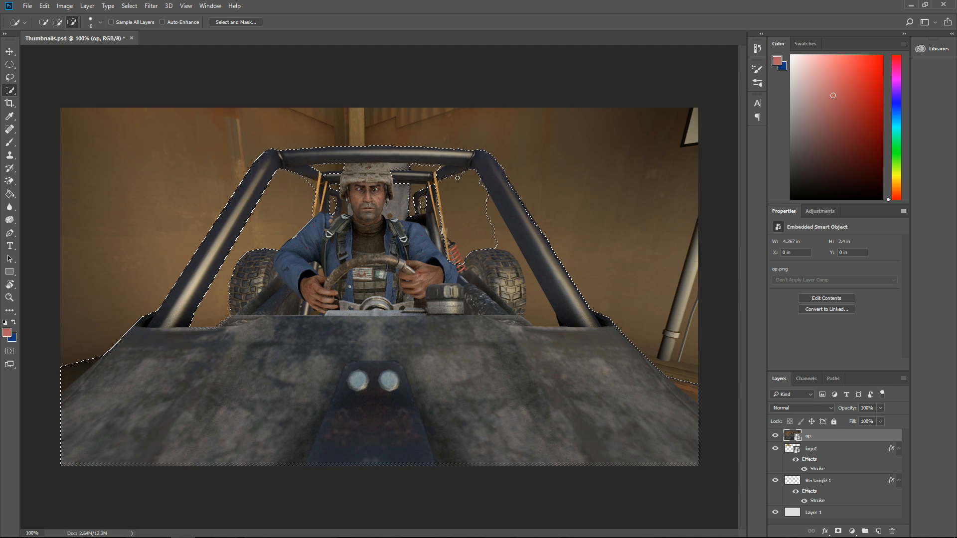
{"action": "mouse_move", "coordinate": [494, 223]}
{"action": "left_mouse_down", "text": "alt"}
{"action": "mouse_move", "coordinate": [519, 299]}
{"action": "mouse_move", "coordinate": [516, 260]}
{"action": "mouse_move", "coordinate": [523, 275]}
{"action": "left_mouse_up", "text": "alt"}
{"action": "key", "text": "alt"}
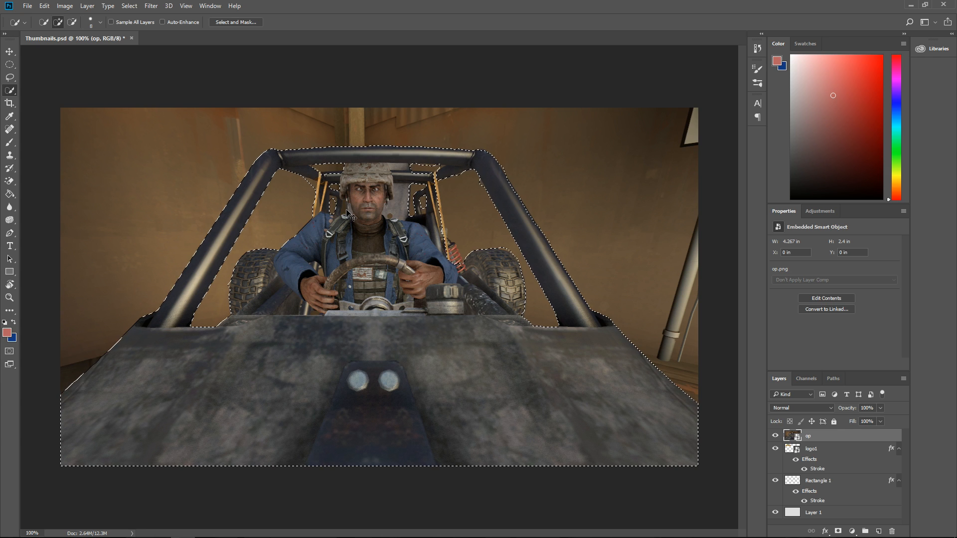
Step: Copy the selected buggy and driver to a new layer and move the op layer below Layer 1
{"action": "key", "text": "ctrl+d"}
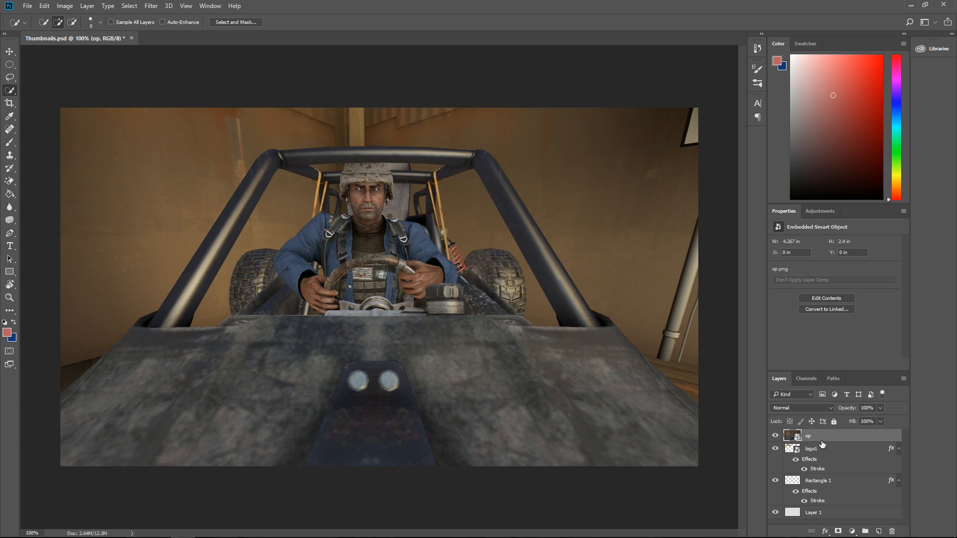
{"action": "key", "text": "ctrl+shift+alt+e"}
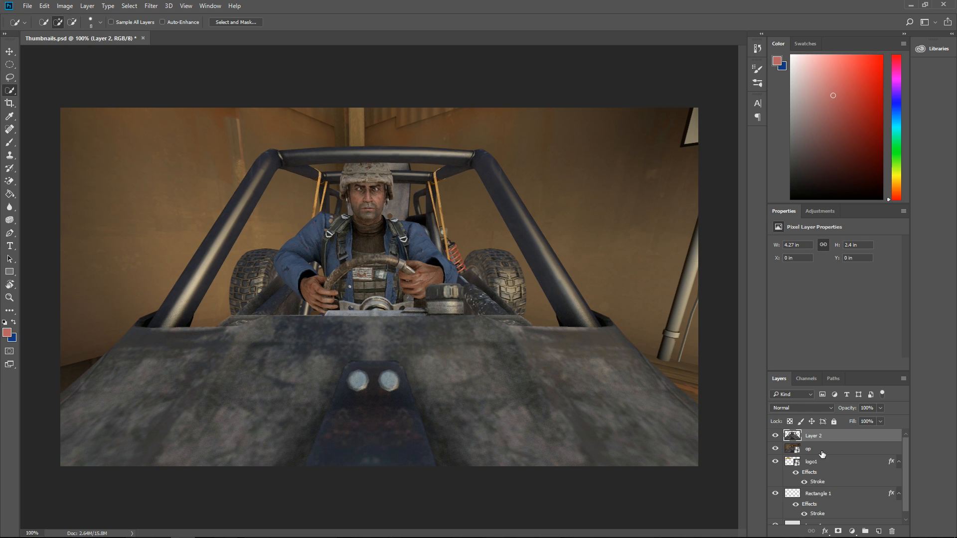
{"action": "left_click_drag", "start_coordinate": [823, 452], "coordinate": [826, 526]}
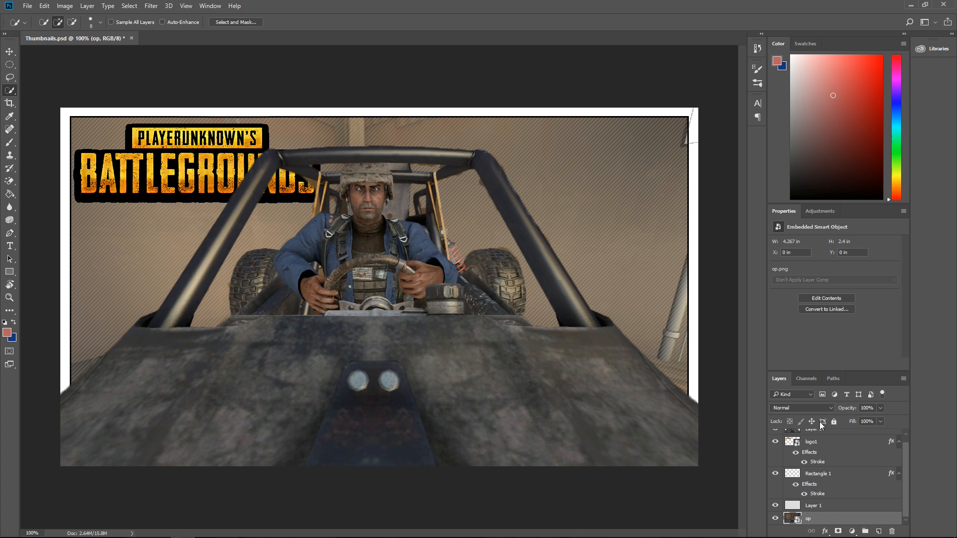
{"action": "scroll", "coordinate": [826, 437], "scroll_direction": "up", "scroll_amount": 1}
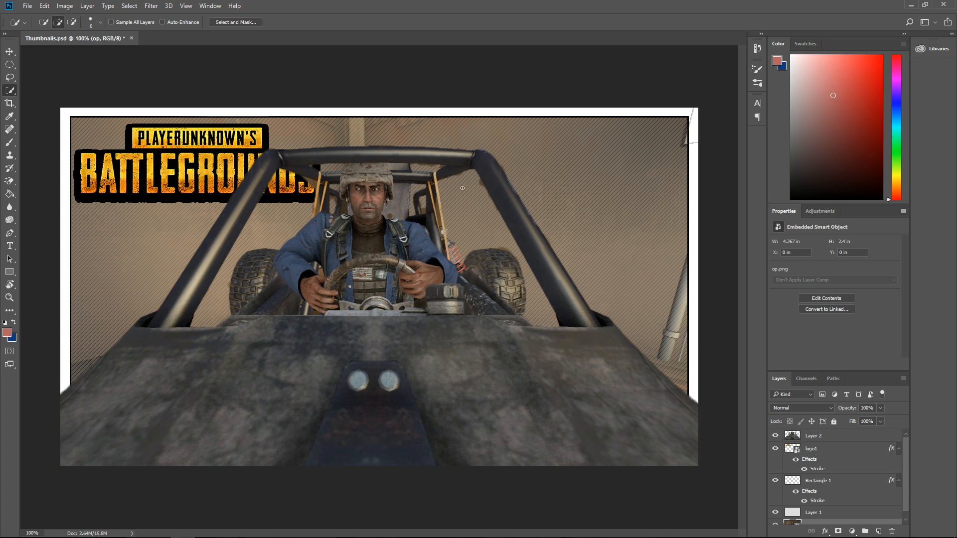
Step: Try rasterizing the op layer and erasing the wall object near its upper-right corner
{"action": "key", "text": "e"}
{"action": "left_click", "coordinate": [657, 132]}
{"action": "left_click", "coordinate": [462, 207]}
{"action": "left_click", "coordinate": [686, 152]}
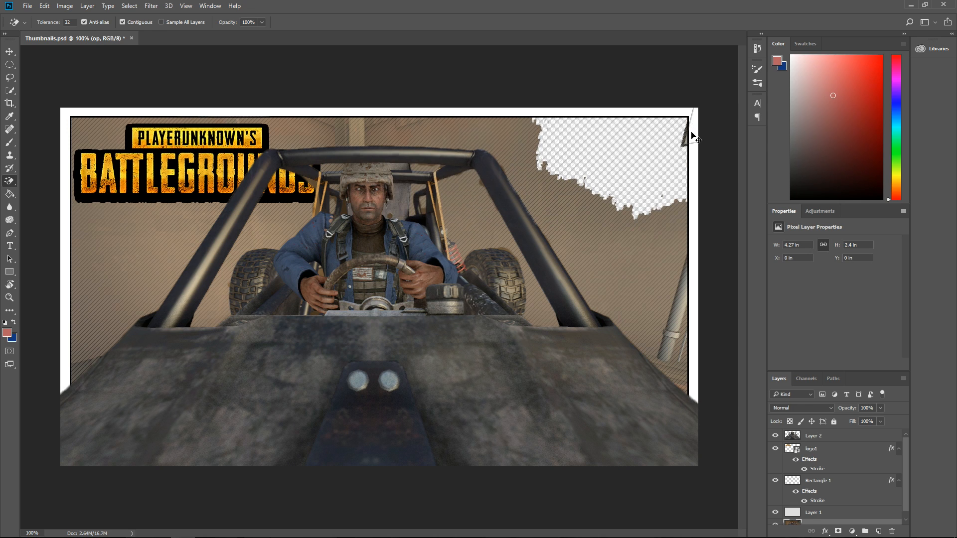
{"action": "key", "text": "ctrl+z"}
{"action": "key", "text": "shift+e"}
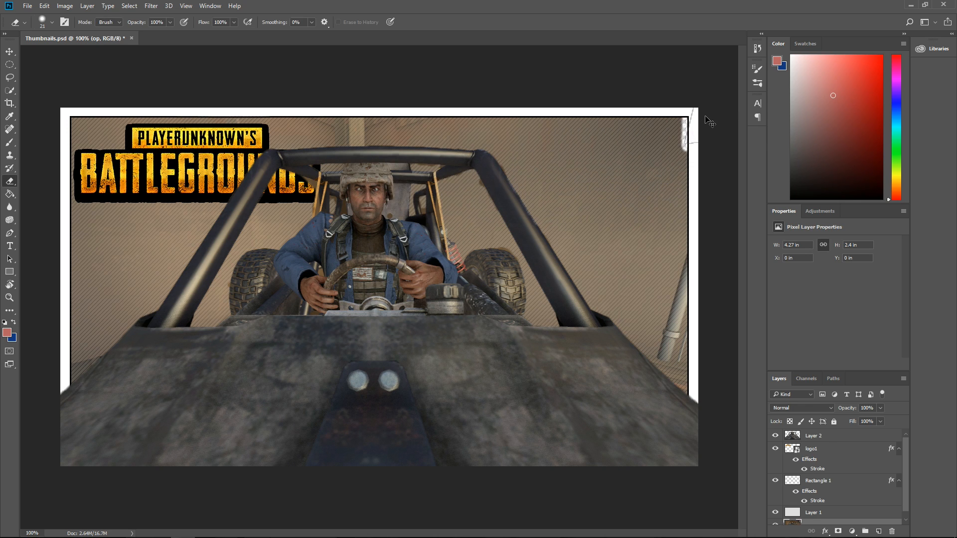
Step: Erase the leftover wall fragment from Layer 2 in the image's upper-right corner
{"action": "left_click", "coordinate": [819, 436]}
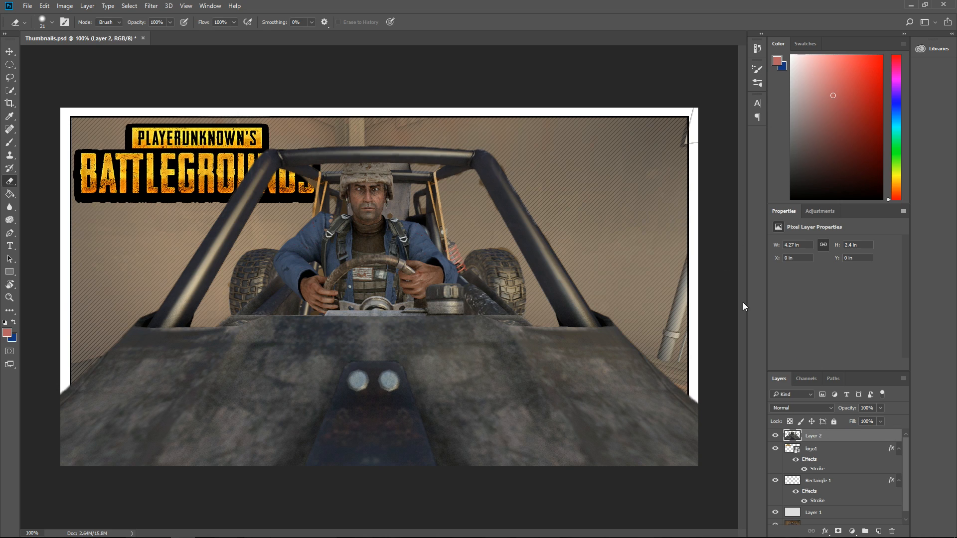
{"action": "mouse_move", "coordinate": [692, 149]}
{"action": "left_mouse_down"}
{"action": "mouse_move", "coordinate": [698, 77]}
{"action": "mouse_move", "coordinate": [685, 137]}
{"action": "left_mouse_up"}
Step: Move the Battlegrounds logo to the frame's upper-right corner, layered behind the Layer 2 buggy cutout
{"action": "key", "text": "v"}
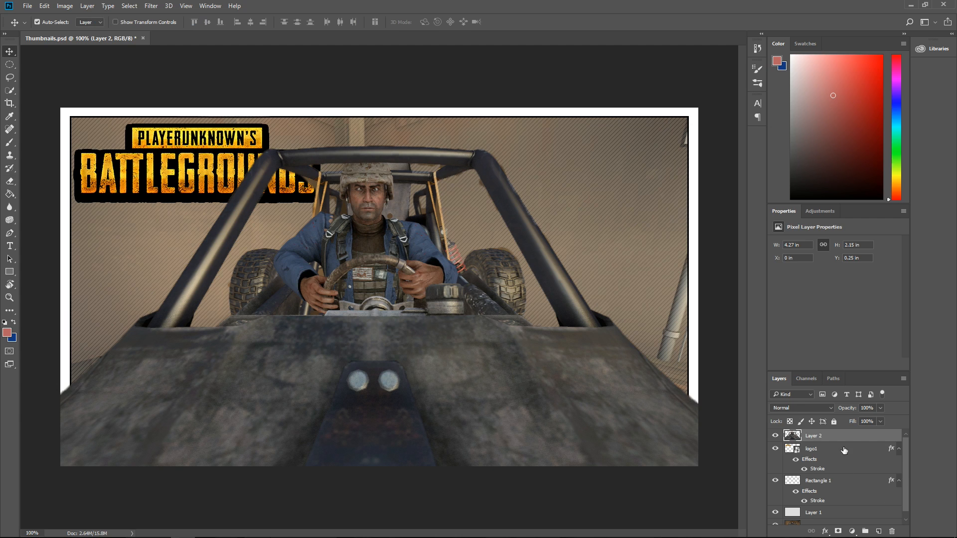
{"action": "left_click_drag", "start_coordinate": [816, 448], "coordinate": [817, 435]}
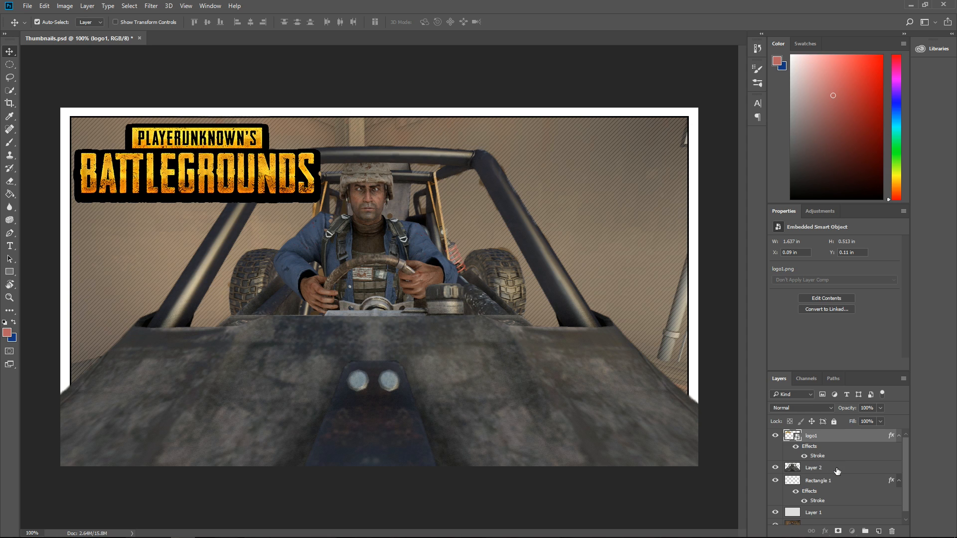
{"action": "left_click_drag", "start_coordinate": [301, 187], "coordinate": [580, 176]}
{"action": "left_click_drag", "start_coordinate": [804, 467], "coordinate": [820, 432]}
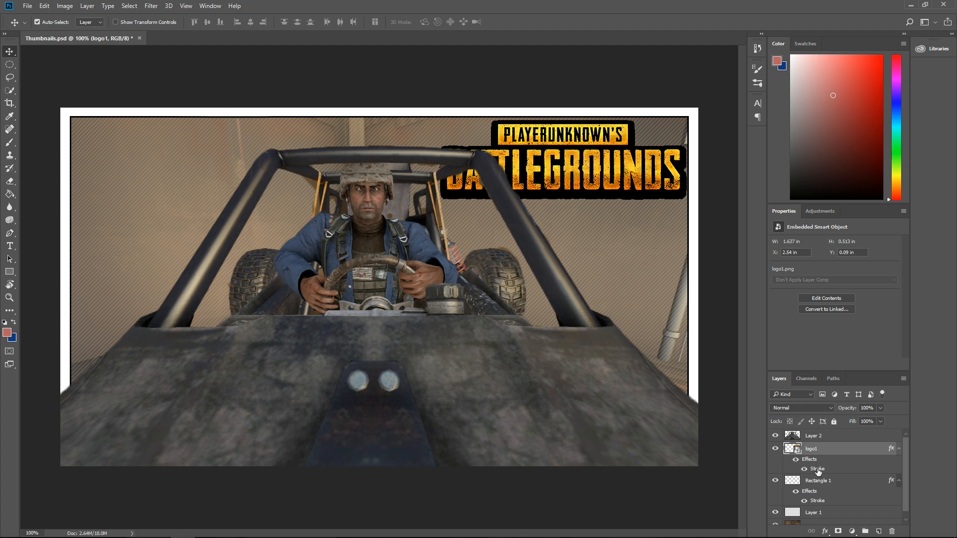
Step: Erase the leftover edge on Layer 2 beneath the upper roll bar beside the logo, using a smaller eraser brush
{"action": "left_click", "coordinate": [816, 433]}
{"action": "key", "text": "e"}
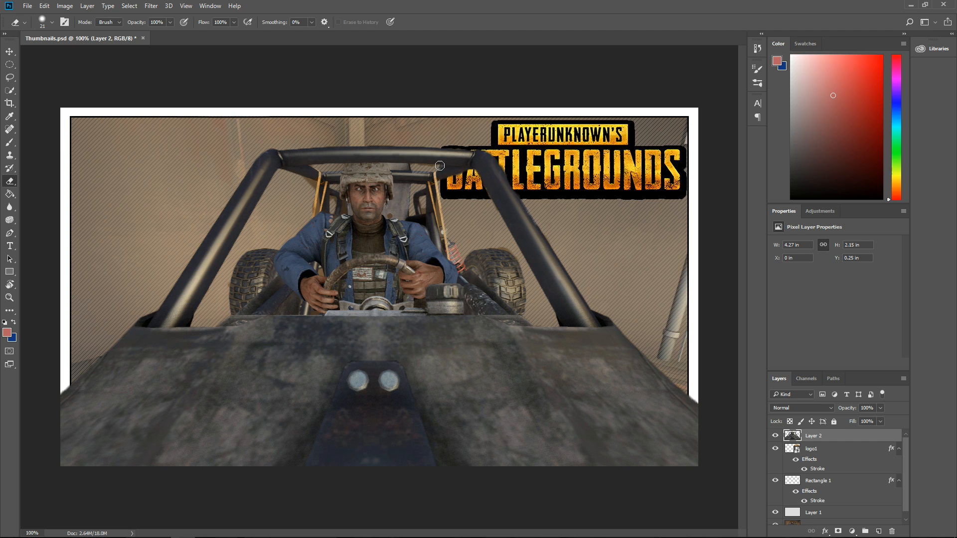
{"action": "scroll", "coordinate": [433, 172], "scroll_direction": "up", "scroll_amount": 3, "text": "alt"}
{"action": "scroll", "coordinate": [433, 171], "scroll_direction": "up", "scroll_amount": 3, "text": "alt"}
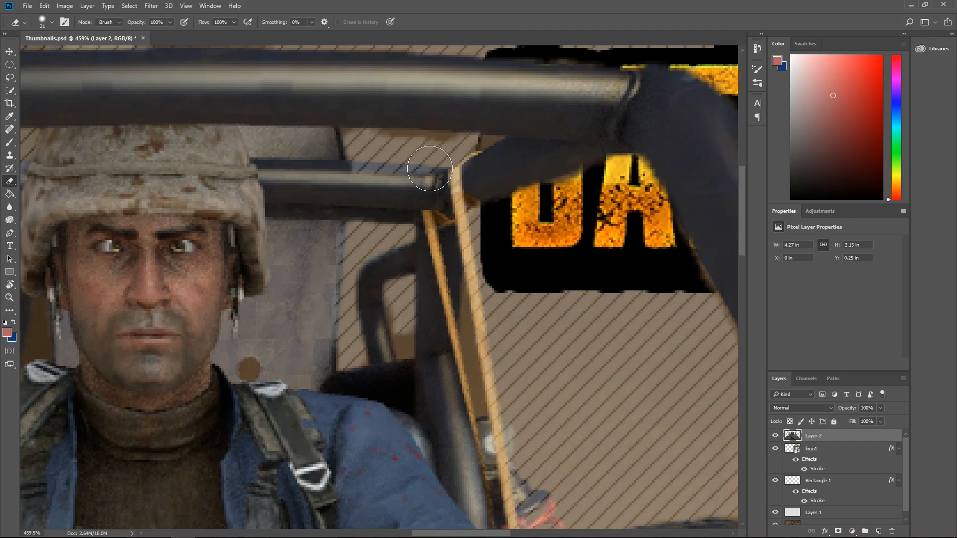
{"action": "left_click", "coordinate": [52, 22]}
{"action": "left_click_drag", "start_coordinate": [62, 54], "coordinate": [58, 53]}
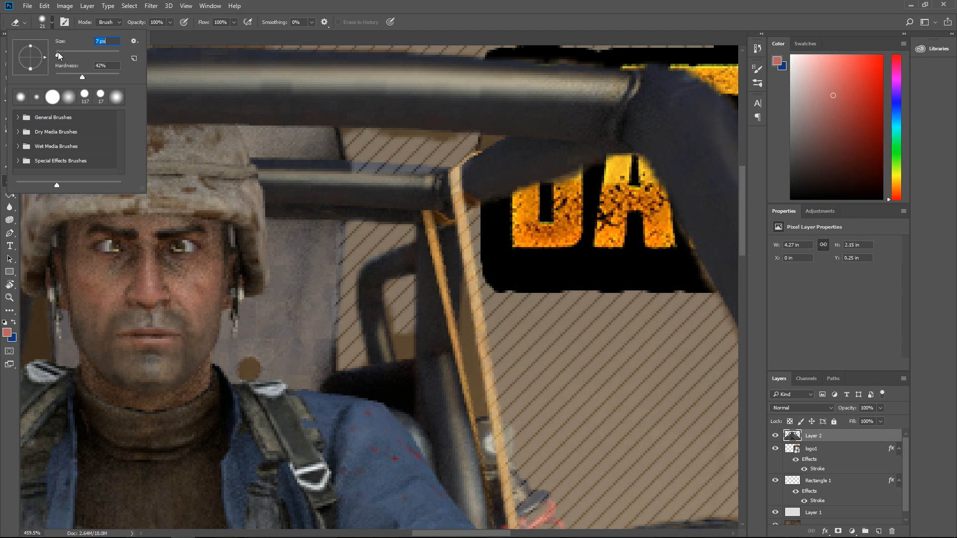
{"action": "left_click", "coordinate": [477, 145]}
{"action": "left_click_drag", "start_coordinate": [487, 142], "coordinate": [472, 140]}
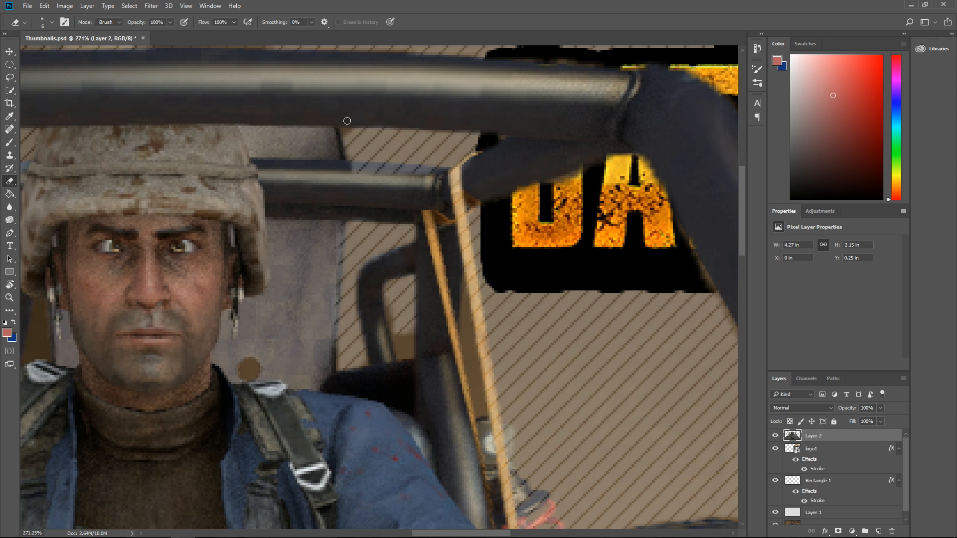
Step: Erase leftover background on Layer 2 inside the cage opening and along the yellow strap on the image's left side of the driver
{"action": "scroll", "coordinate": [349, 122], "scroll_direction": "down", "scroll_amount": 3, "text": "alt"}
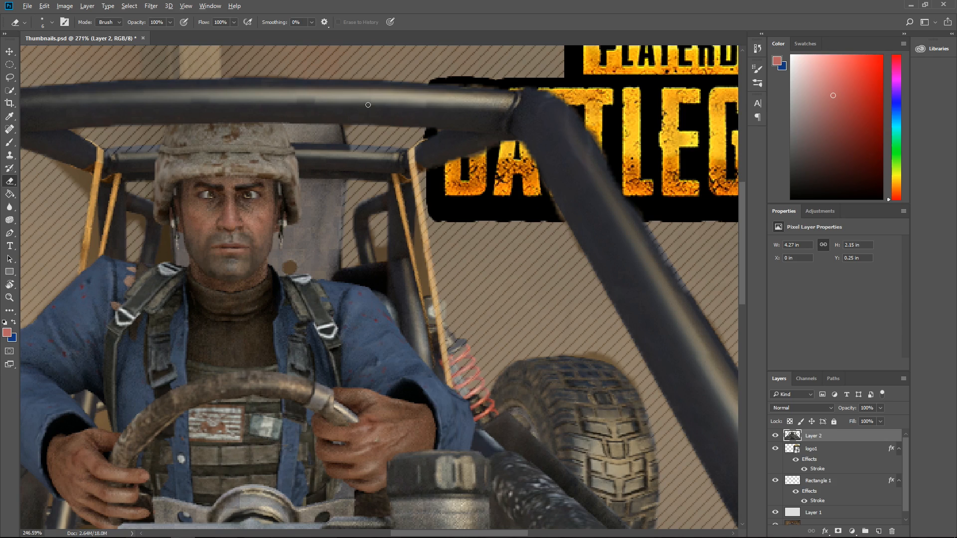
{"action": "scroll", "coordinate": [368, 105], "scroll_direction": "down", "scroll_amount": 3, "text": "alt"}
{"action": "scroll", "coordinate": [513, 252], "scroll_direction": "up", "scroll_amount": 3, "text": "alt"}
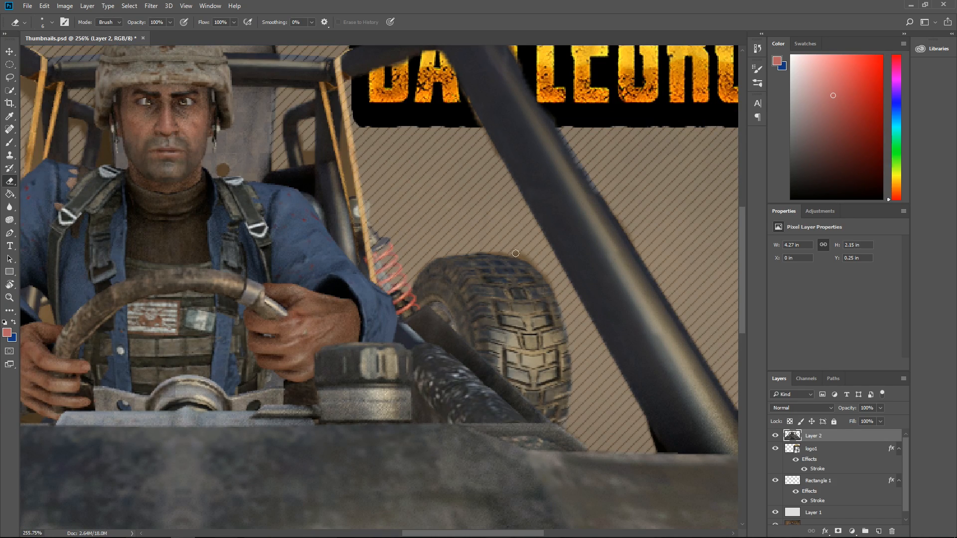
{"action": "scroll", "coordinate": [394, 221], "scroll_direction": "down", "scroll_amount": 3, "text": "alt"}
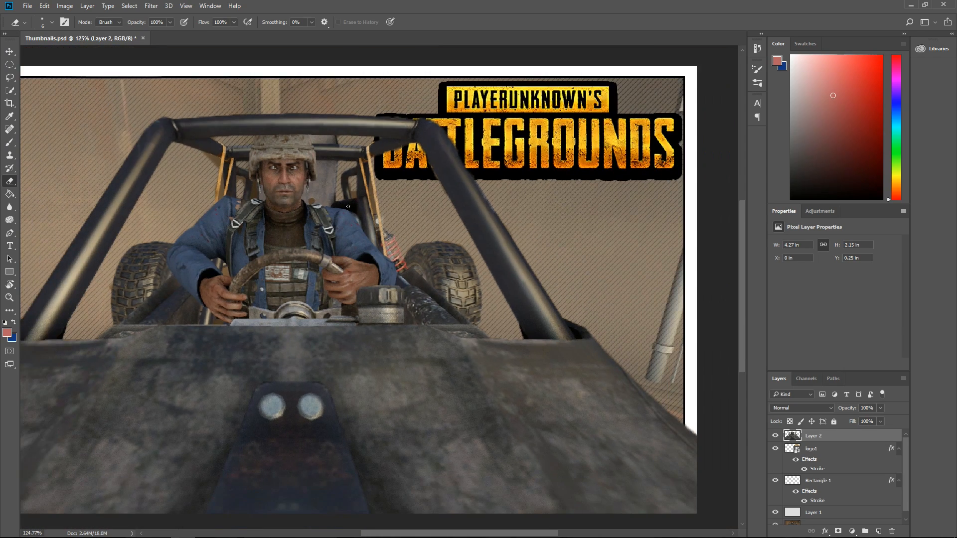
{"action": "scroll", "coordinate": [358, 212], "scroll_direction": "up", "scroll_amount": 6, "text": "alt"}
{"action": "scroll", "coordinate": [324, 208], "scroll_direction": "down", "scroll_amount": 6, "text": "alt"}
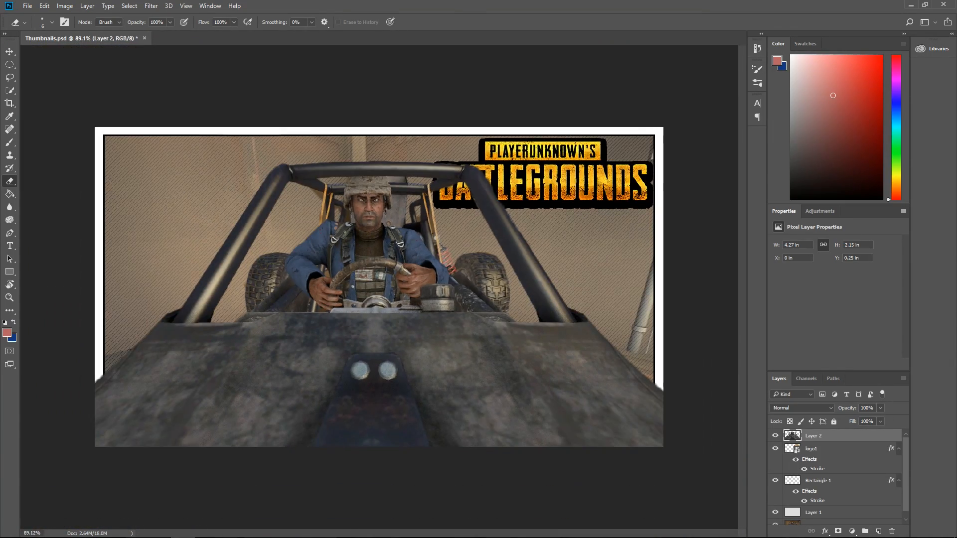
{"action": "scroll", "coordinate": [345, 231], "scroll_direction": "up", "scroll_amount": 5, "text": "alt"}
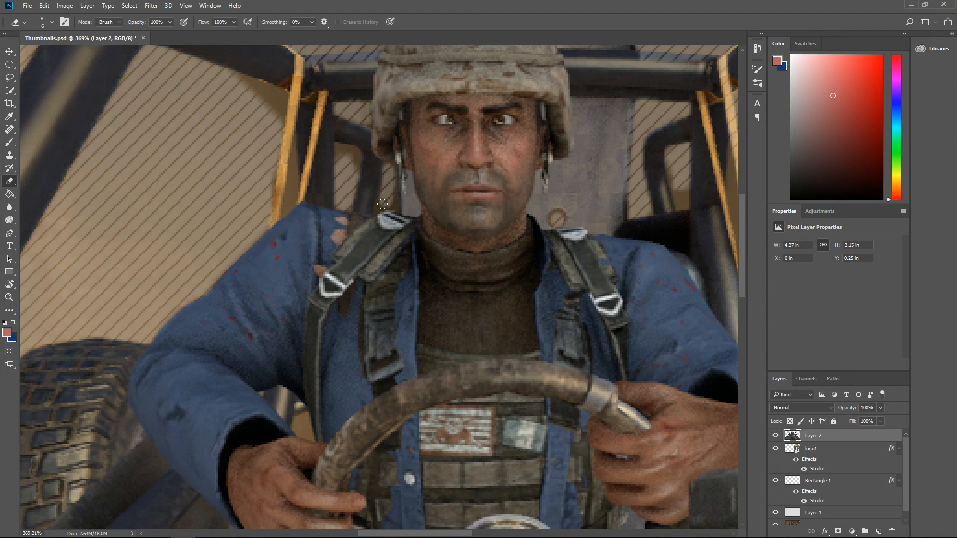
{"action": "left_click_drag", "start_coordinate": [354, 152], "coordinate": [335, 157]}
{"action": "mouse_move", "coordinate": [288, 198]}
{"action": "left_mouse_down"}
{"action": "mouse_move", "coordinate": [294, 157]}
{"action": "mouse_move", "coordinate": [255, 90]}
{"action": "mouse_move", "coordinate": [227, 80]}
{"action": "mouse_move", "coordinate": [282, 95]}
{"action": "mouse_move", "coordinate": [279, 118]}
{"action": "mouse_move", "coordinate": [257, 113]}
{"action": "mouse_move", "coordinate": [272, 112]}
{"action": "left_mouse_up"}
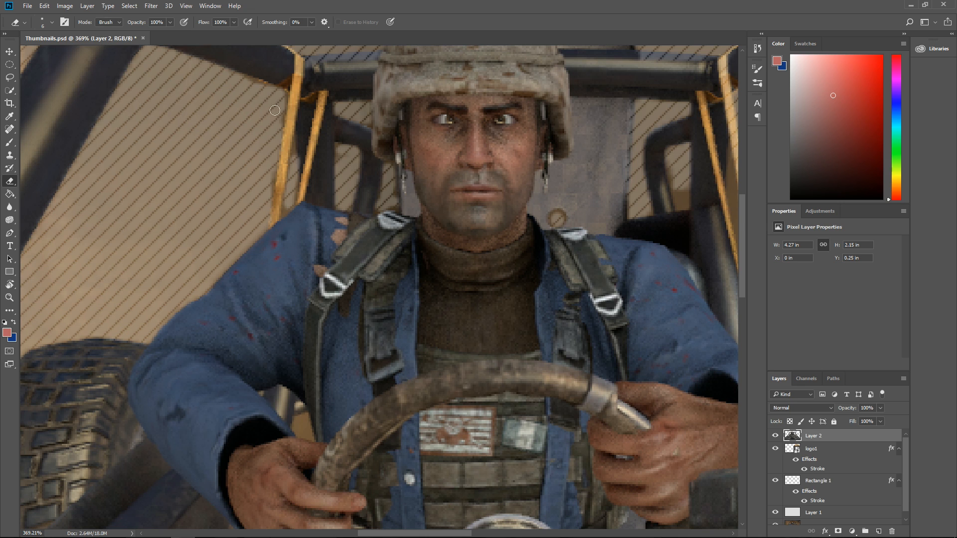
{"action": "scroll", "coordinate": [262, 210], "scroll_direction": "down", "scroll_amount": 3, "text": "alt"}
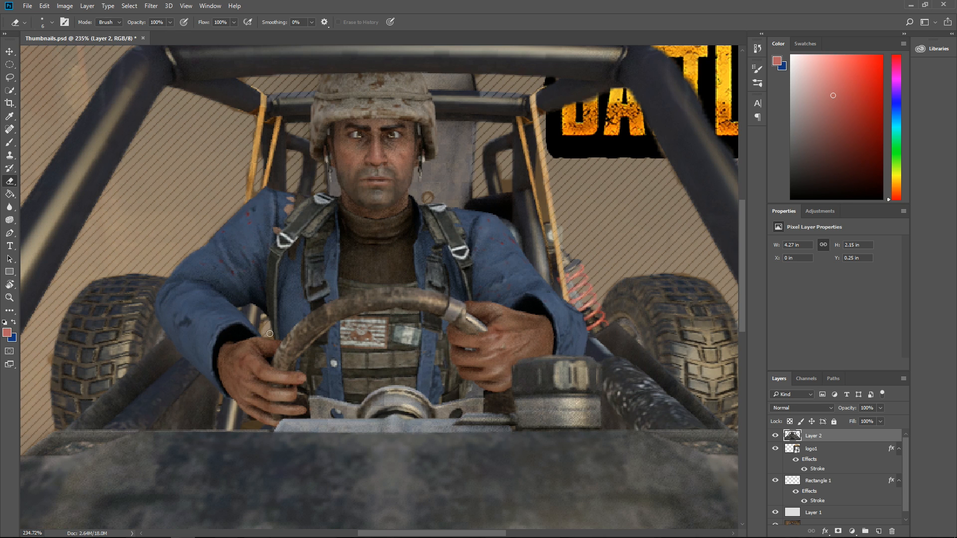
{"action": "scroll", "coordinate": [266, 315], "scroll_direction": "down", "scroll_amount": 2, "text": "alt"}
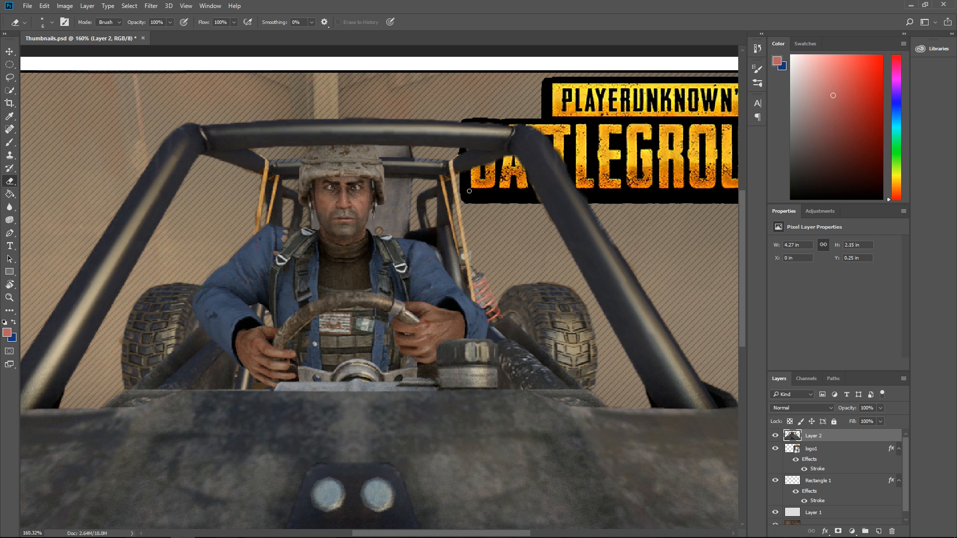
{"action": "scroll", "coordinate": [485, 215], "scroll_direction": "down", "scroll_amount": 2, "text": "alt"}
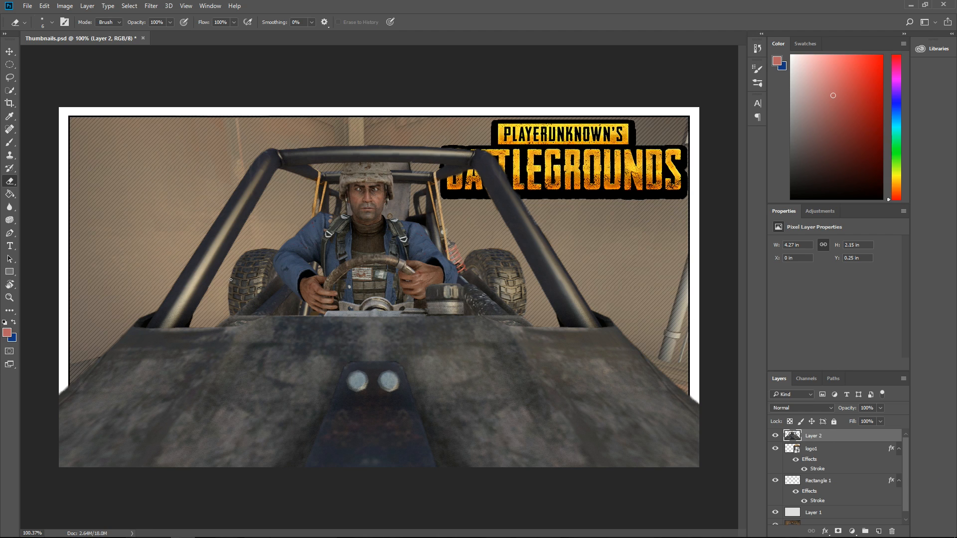
Step: Enable a drop shadow on the Layer 2 buggy cutout and try a stroke effect on it
{"action": "double_click", "coordinate": [850, 436]}
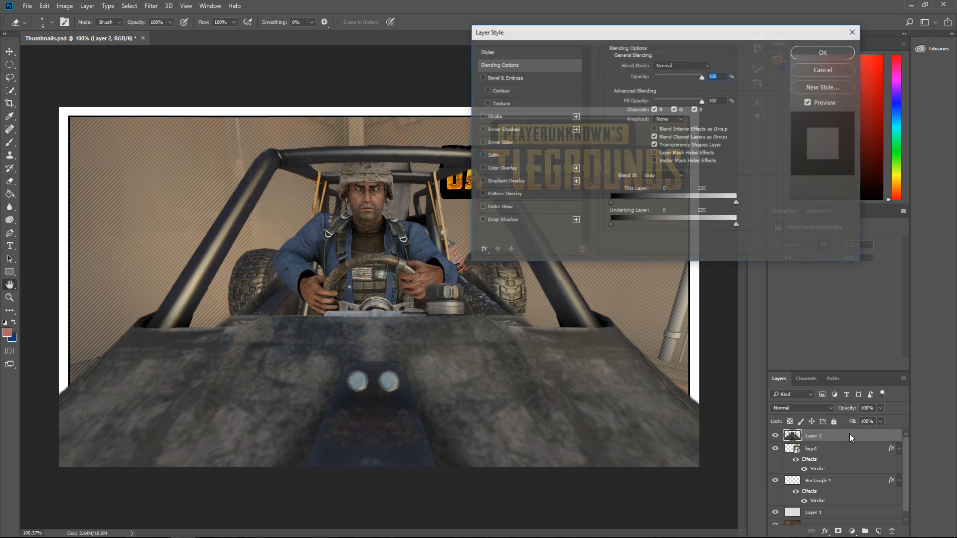
{"action": "left_click", "coordinate": [481, 220]}
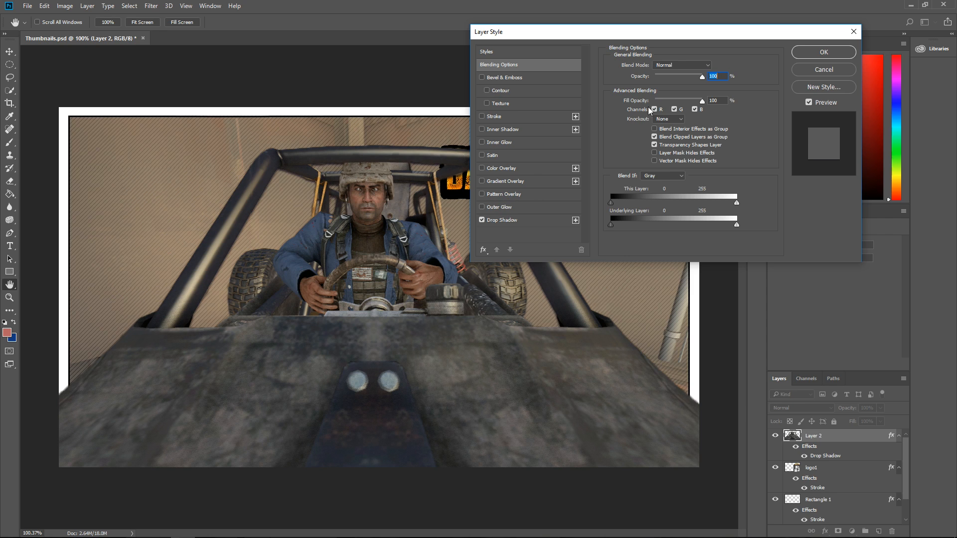
{"action": "left_click", "coordinate": [480, 117]}
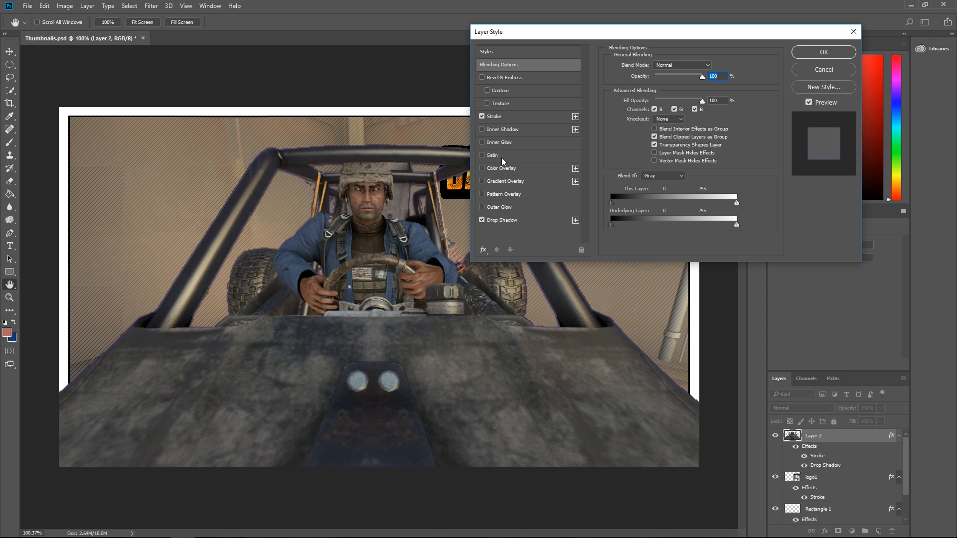
{"action": "left_click", "coordinate": [482, 117]}
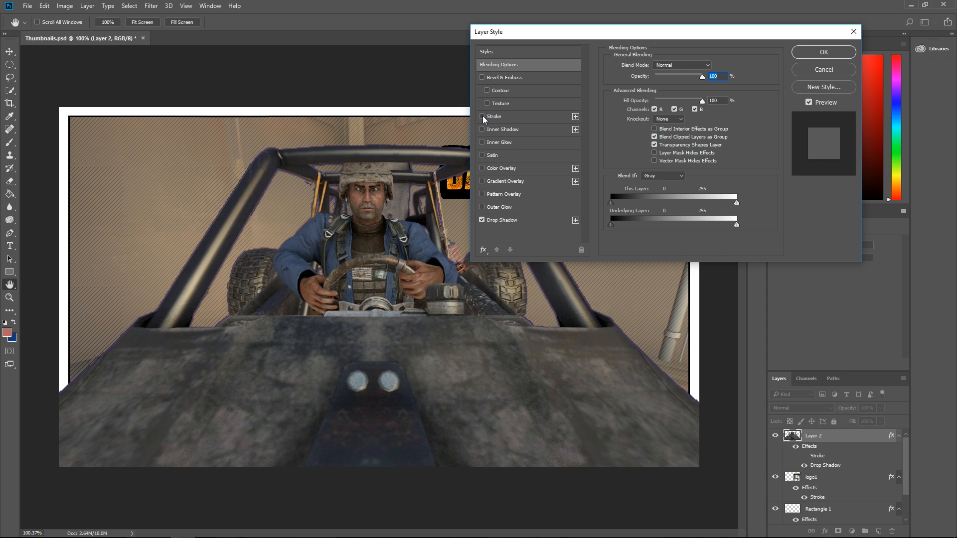
Step: Set Layer 2's drop shadow to black with a distance of 2 px and apply the layer style
{"action": "left_click", "coordinate": [510, 223]}
{"action": "left_click", "coordinate": [714, 67]}
{"action": "left_click", "coordinate": [476, 263]}
{"action": "left_click", "coordinate": [577, 133]}
{"action": "left_click_drag", "start_coordinate": [647, 110], "coordinate": [648, 114]}
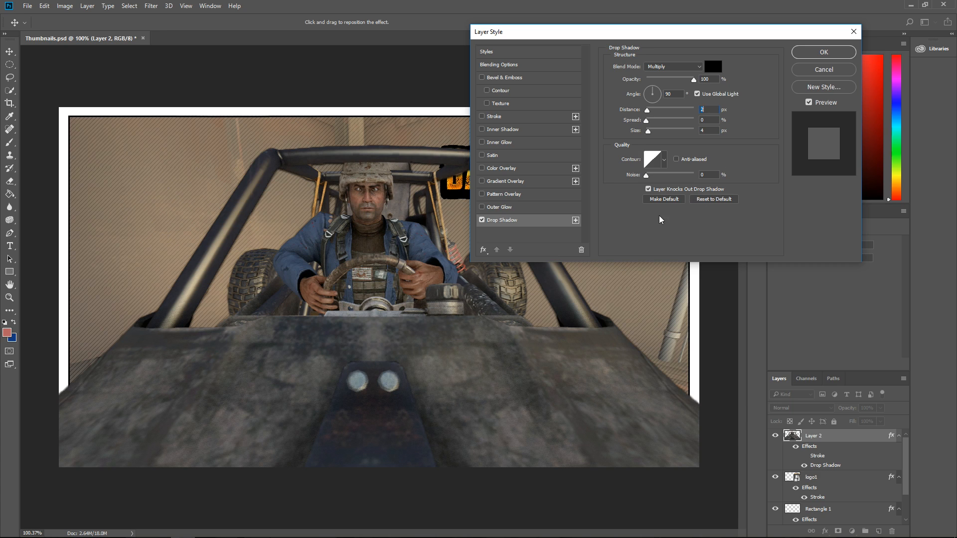
{"action": "left_click", "coordinate": [822, 52]}
{"action": "key", "text": "e"}
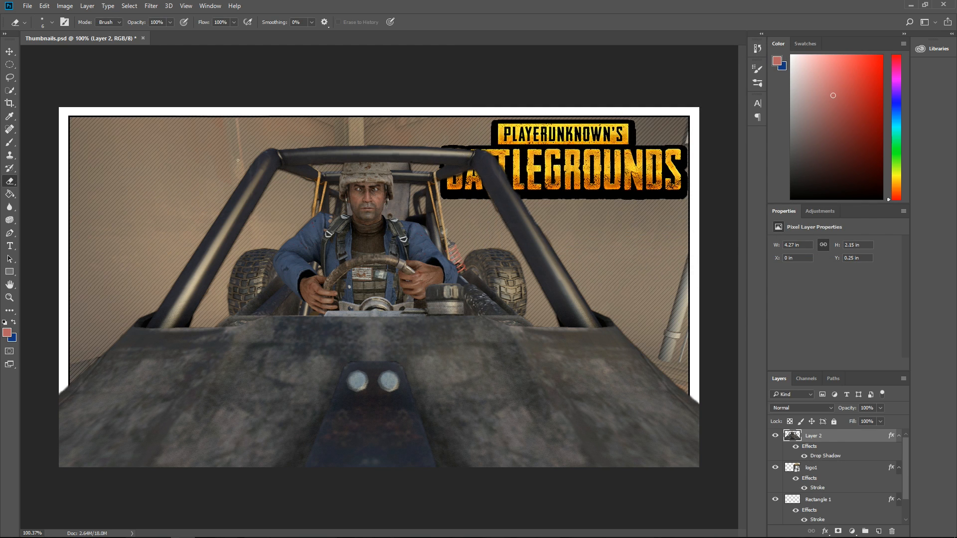
Step: Adjust Layer 2's tones with Curves, placing a midtone point at input 130 and output 135
{"action": "left_click", "coordinate": [65, 5]}
{"action": "mouse_move", "coordinate": [150, 36]}
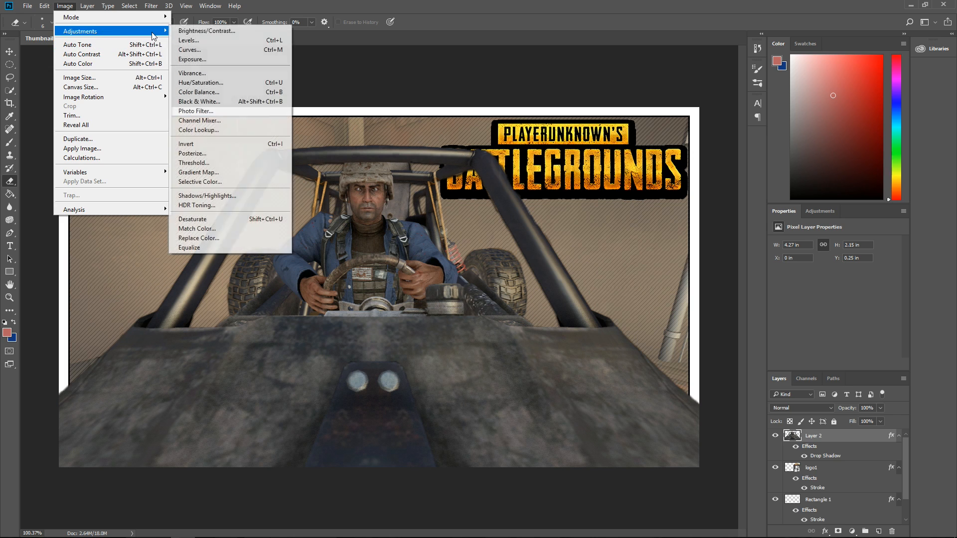
{"action": "left_click", "coordinate": [201, 48]}
{"action": "left_click_drag", "start_coordinate": [611, 271], "coordinate": [625, 247]}
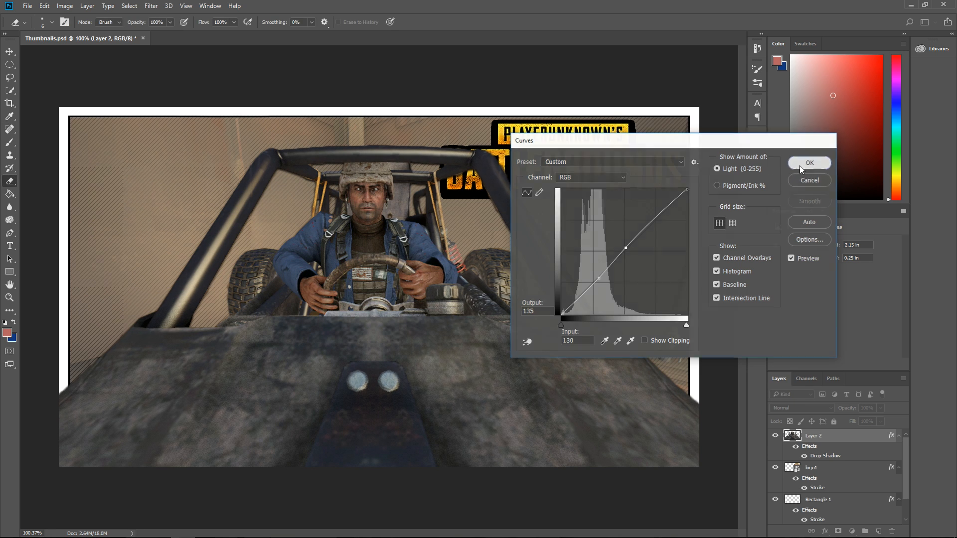
{"action": "left_click", "coordinate": [800, 166]}
{"action": "key", "text": "e"}
{"action": "scroll", "coordinate": [611, 303], "scroll_direction": "down", "scroll_amount": 1, "text": "alt"}
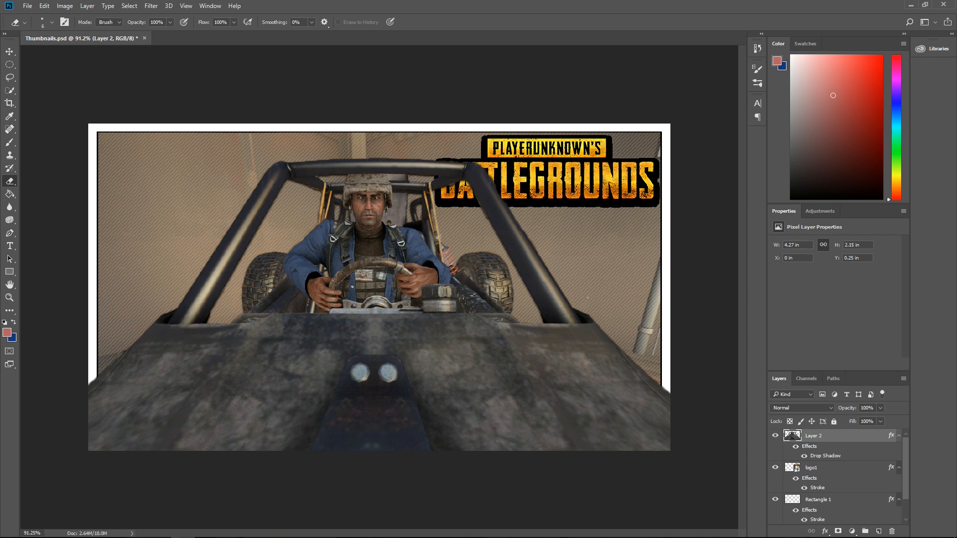
{"action": "scroll", "coordinate": [488, 223], "scroll_direction": "up", "scroll_amount": 3, "text": "alt"}
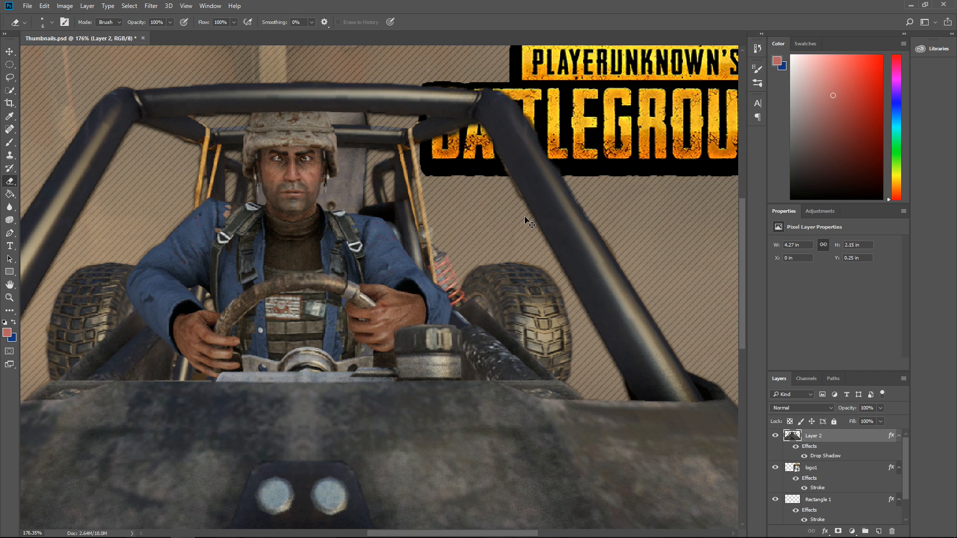
{"action": "scroll", "coordinate": [488, 249], "scroll_direction": "down", "scroll_amount": 2, "text": "alt"}
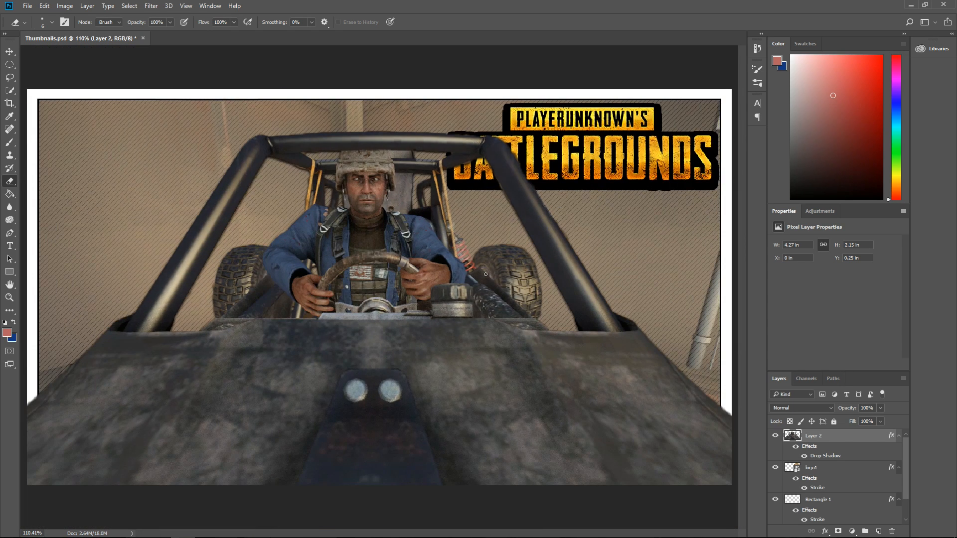
{"action": "scroll", "coordinate": [447, 263], "scroll_direction": "down", "scroll_amount": 1, "text": "alt"}
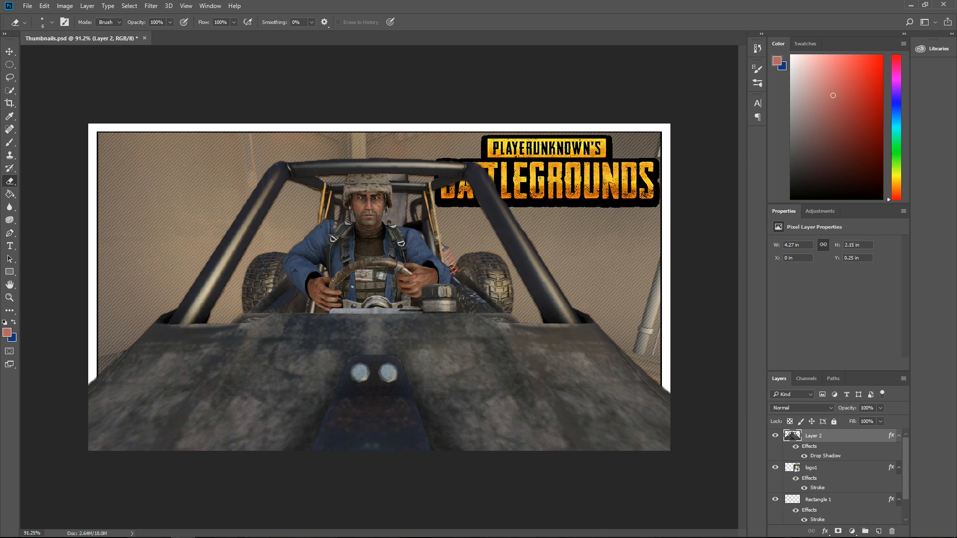
{"action": "scroll", "coordinate": [432, 225], "scroll_direction": "down", "scroll_amount": 2, "text": "alt"}
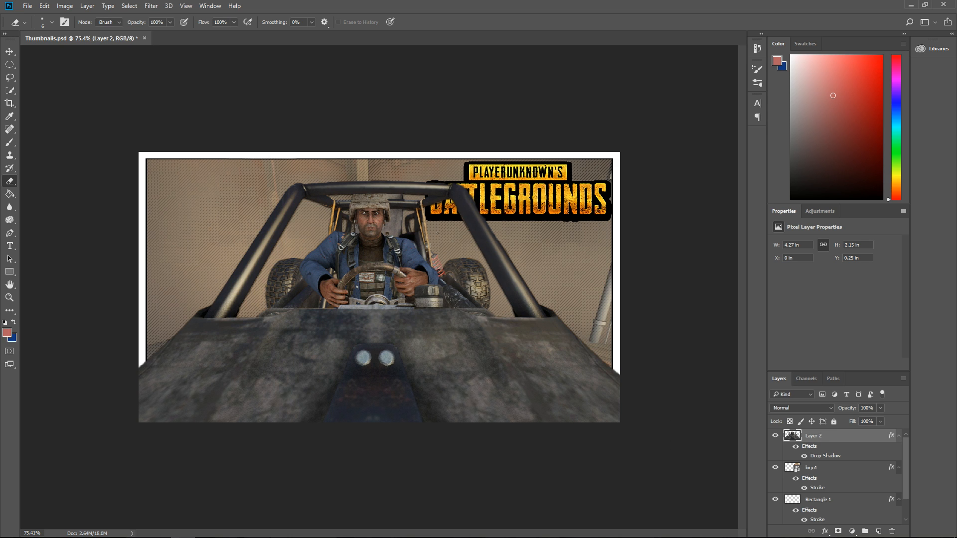
{"action": "scroll", "coordinate": [438, 232], "scroll_direction": "up", "scroll_amount": 2, "text": "alt"}
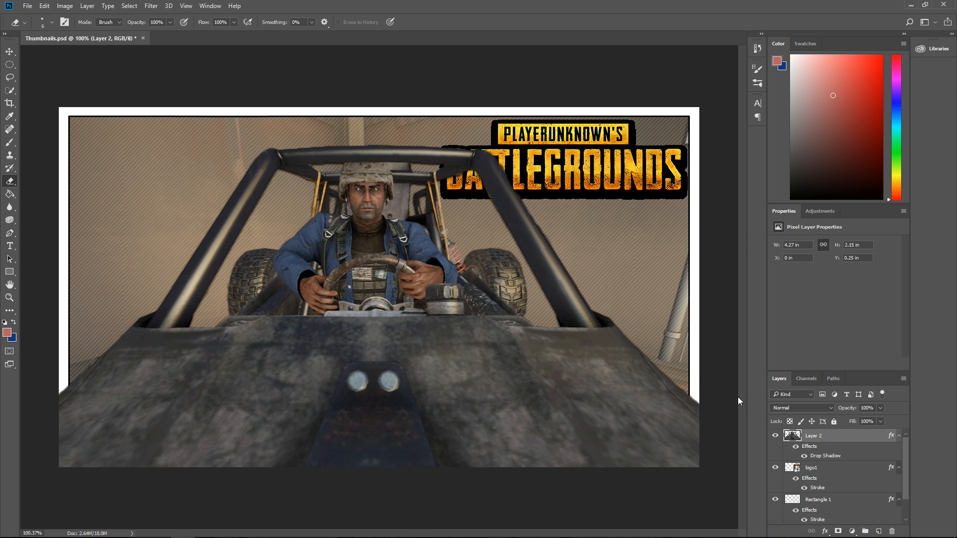